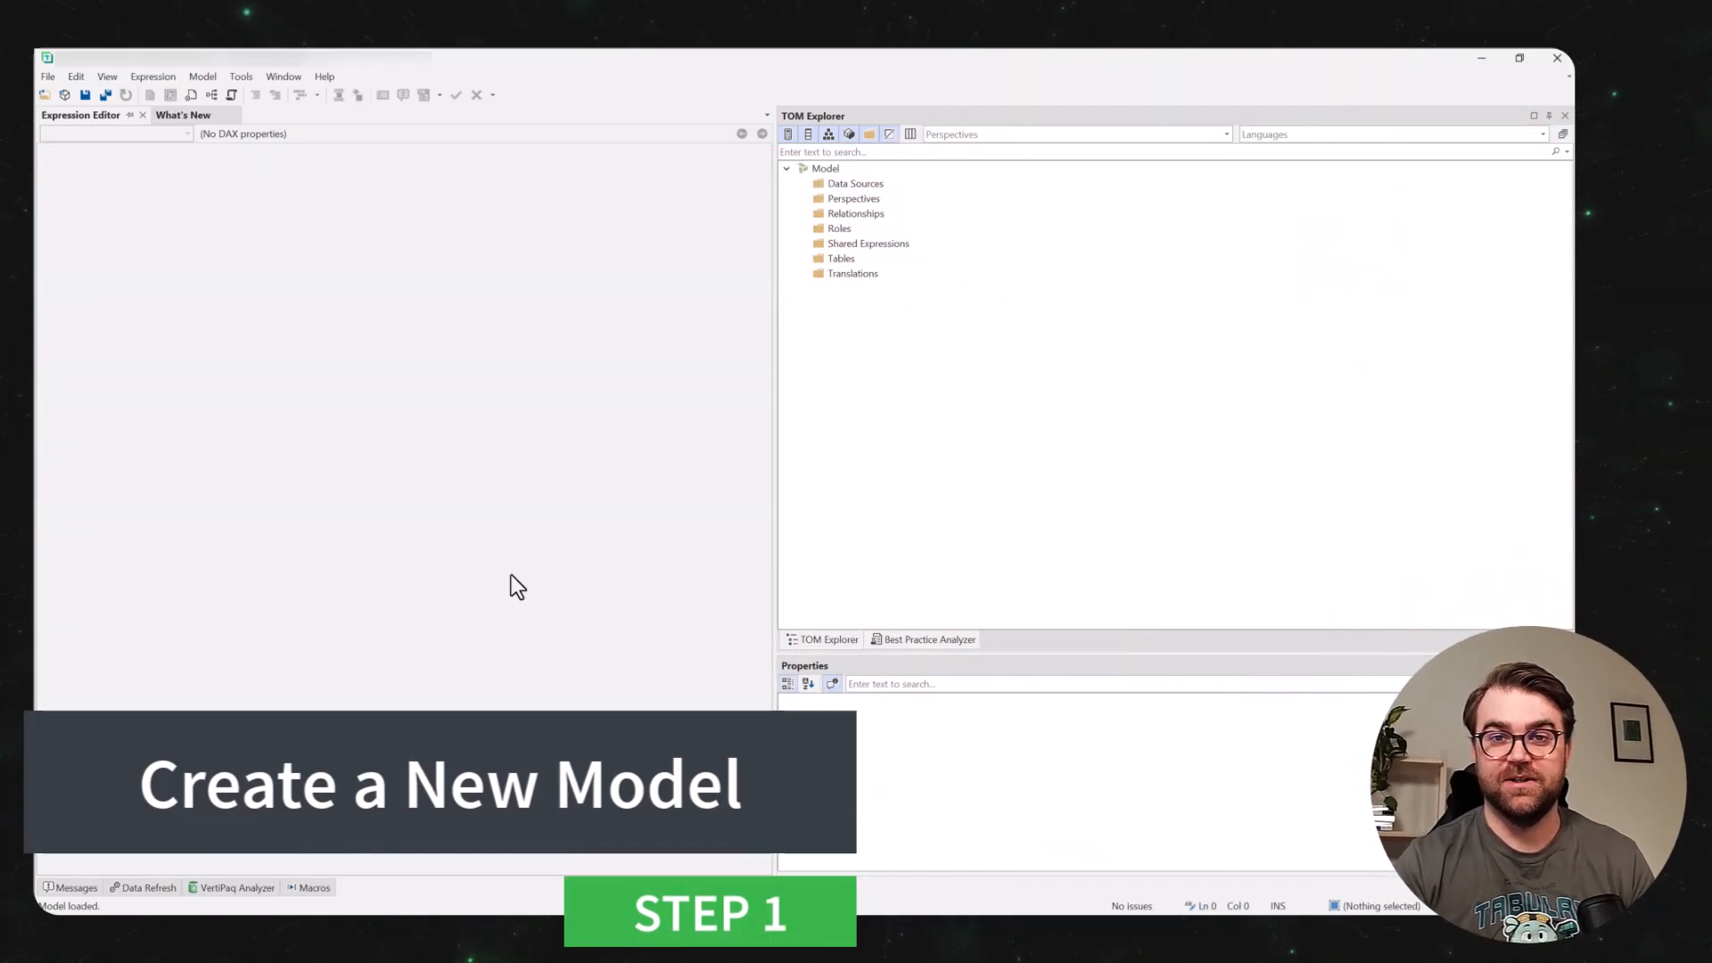
Create a new model named Model at compatibility level 1604 (Power BI Dataset) without a workspace database.
{"action": "key", "text": "ctrl+n"}
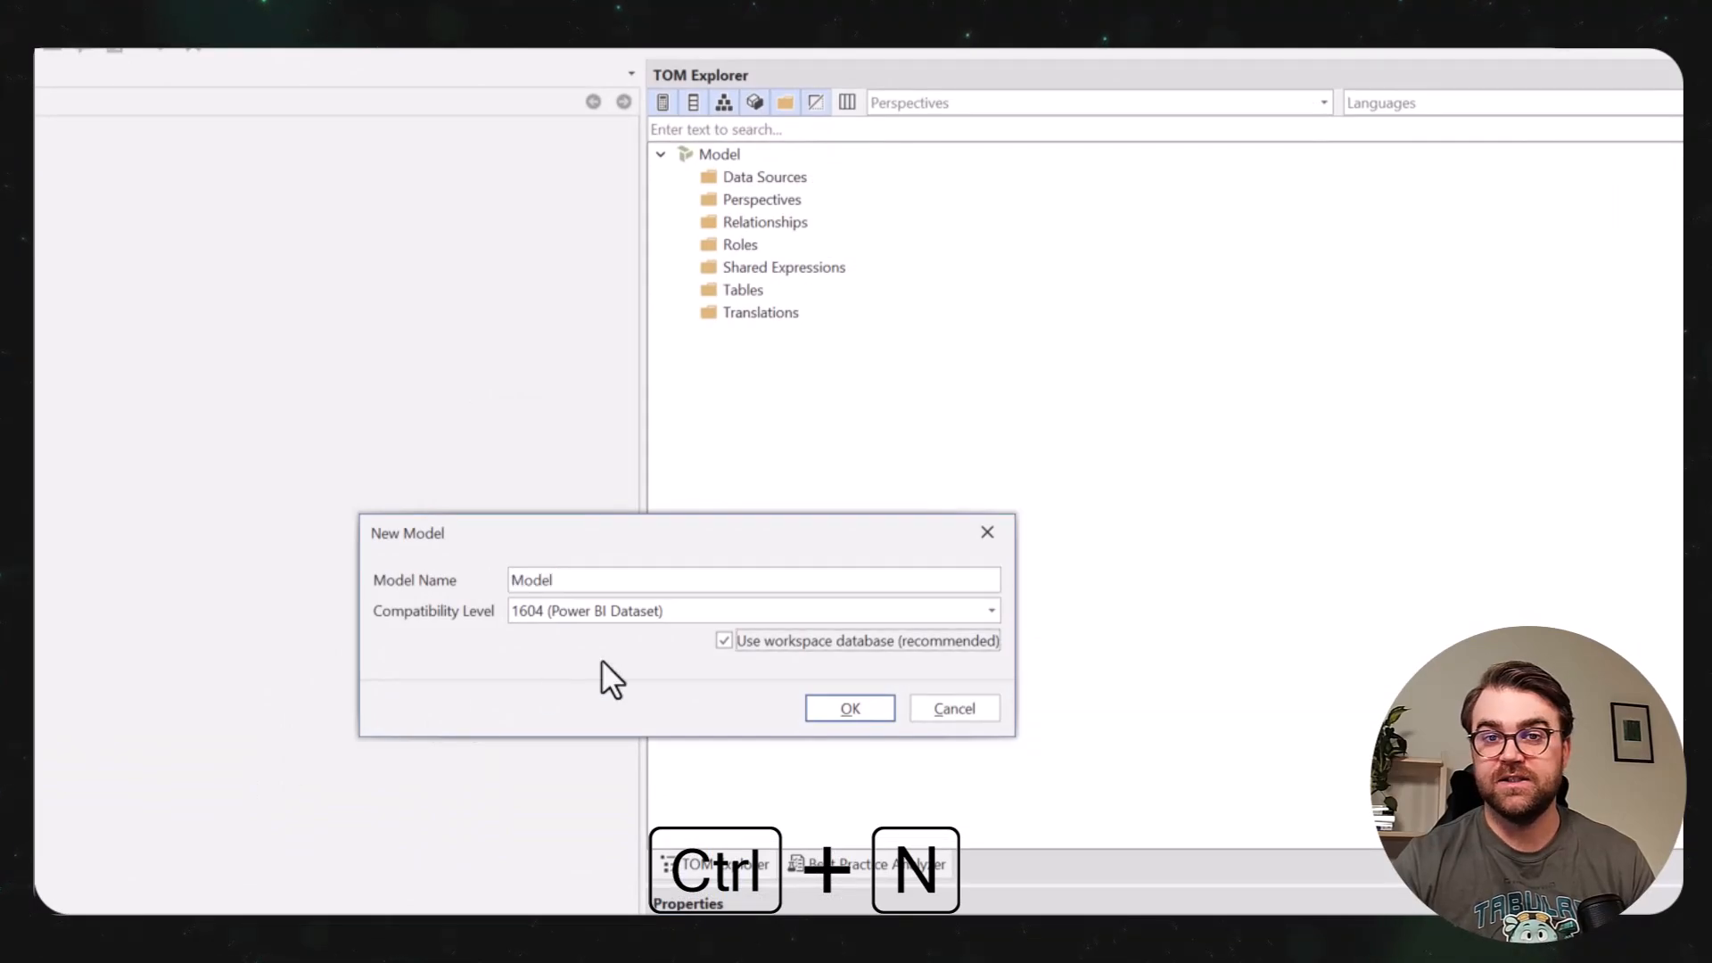
{"action": "left_click", "coordinate": [764, 644]}
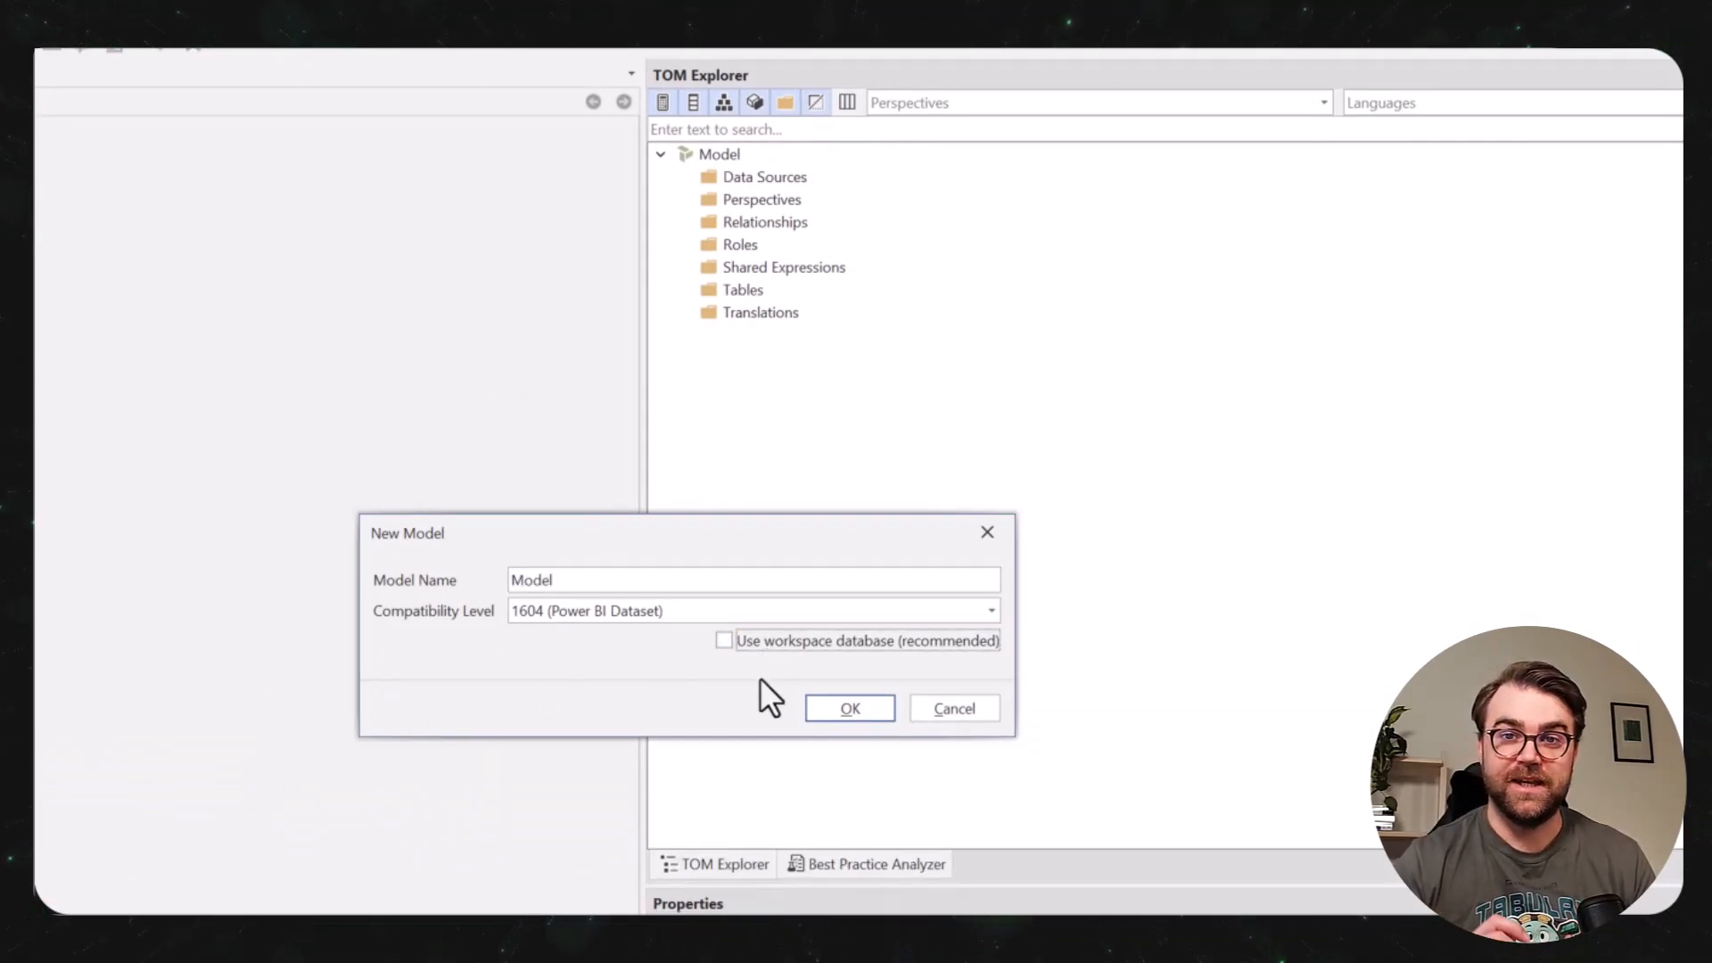
{"action": "left_click", "coordinate": [823, 702]}
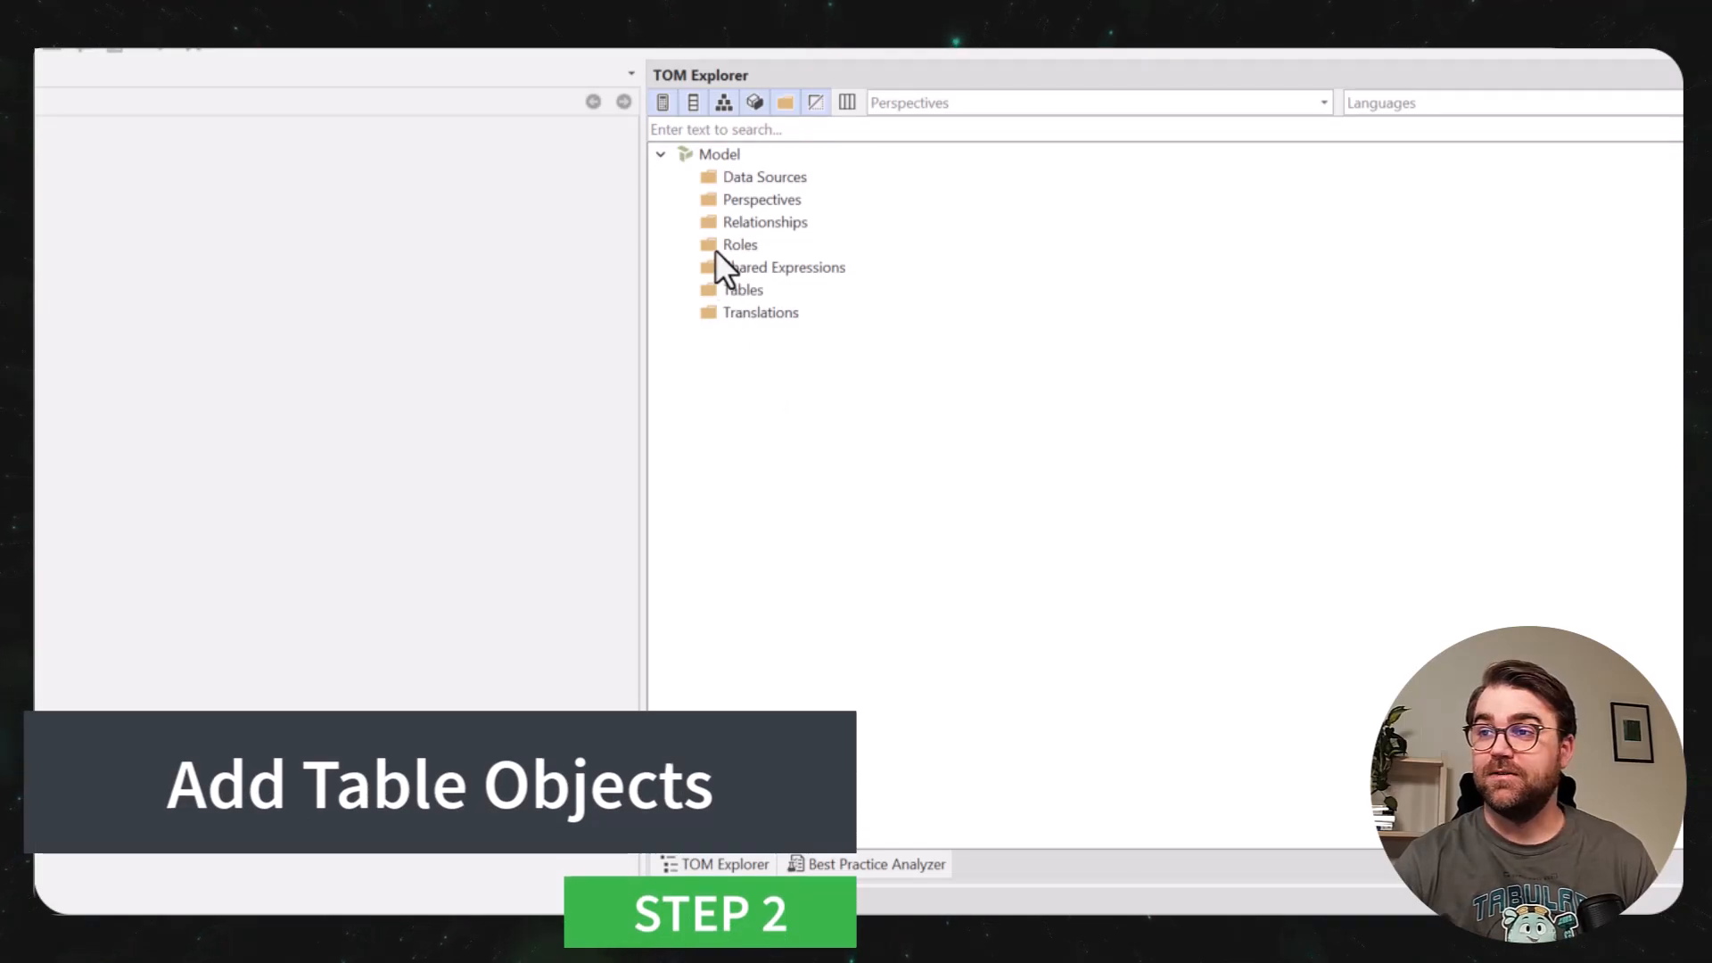
Create a table named Invoices in the model, using M as its partition source.
{"action": "left_click", "coordinate": [741, 291]}
{"action": "right_click", "coordinate": [741, 292]}
{"action": "mouse_move", "coordinate": [907, 342]}
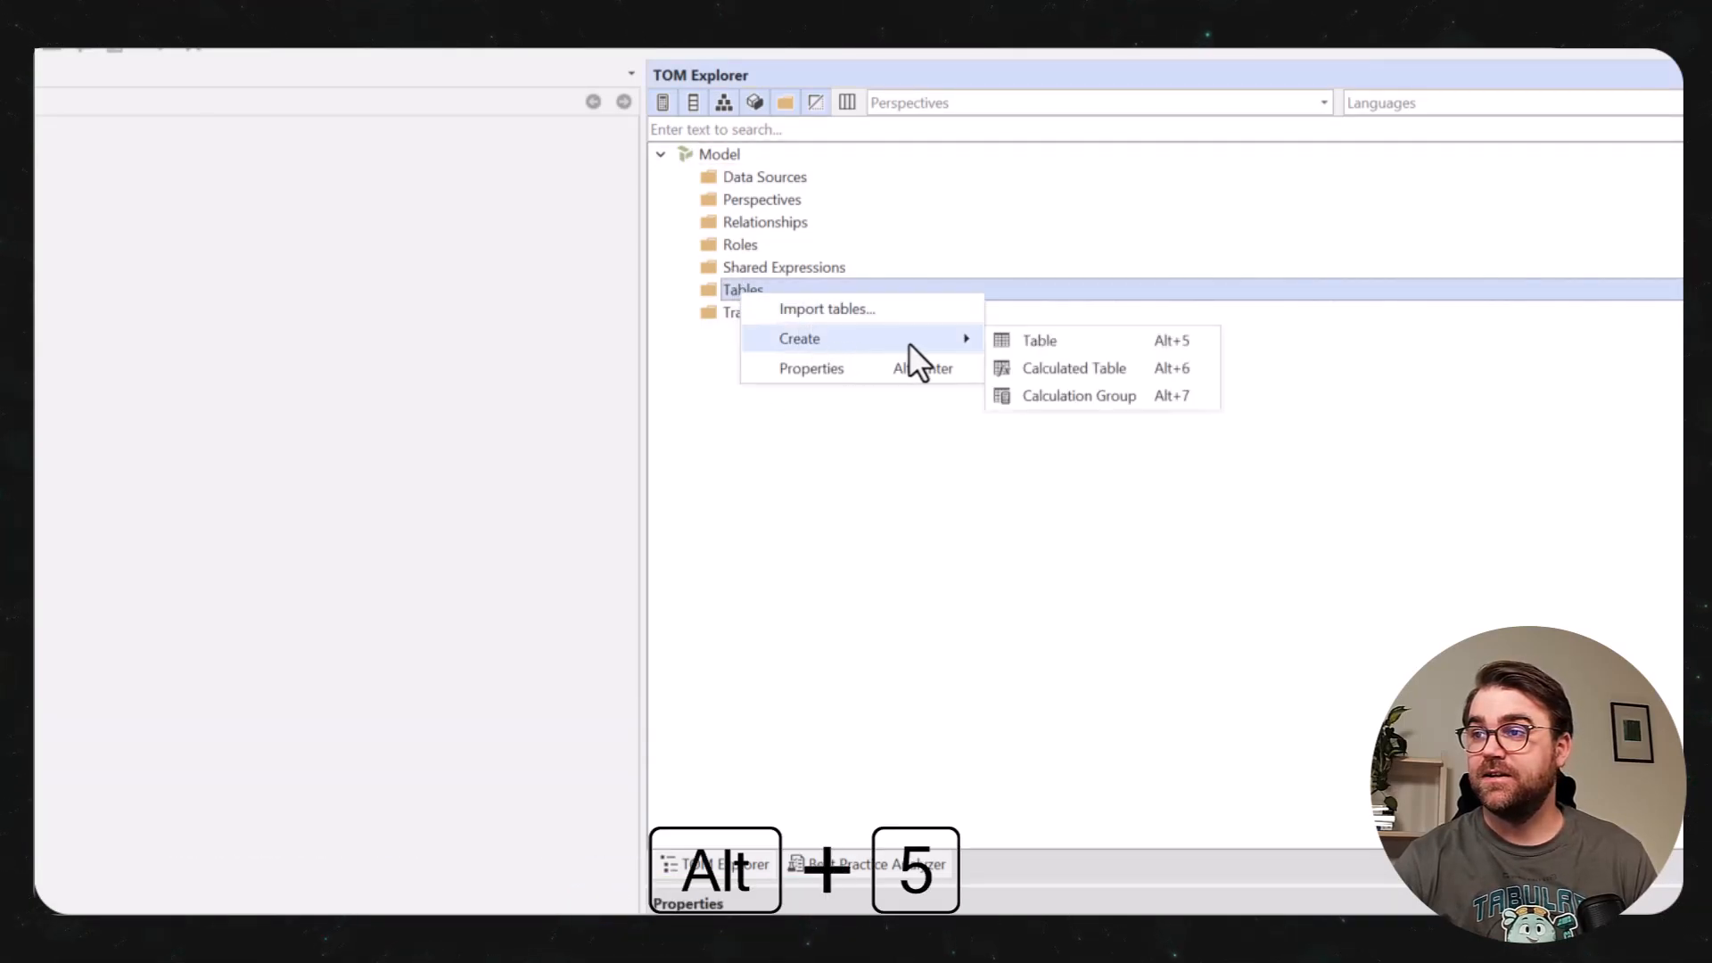
{"action": "left_click", "coordinate": [1066, 351]}
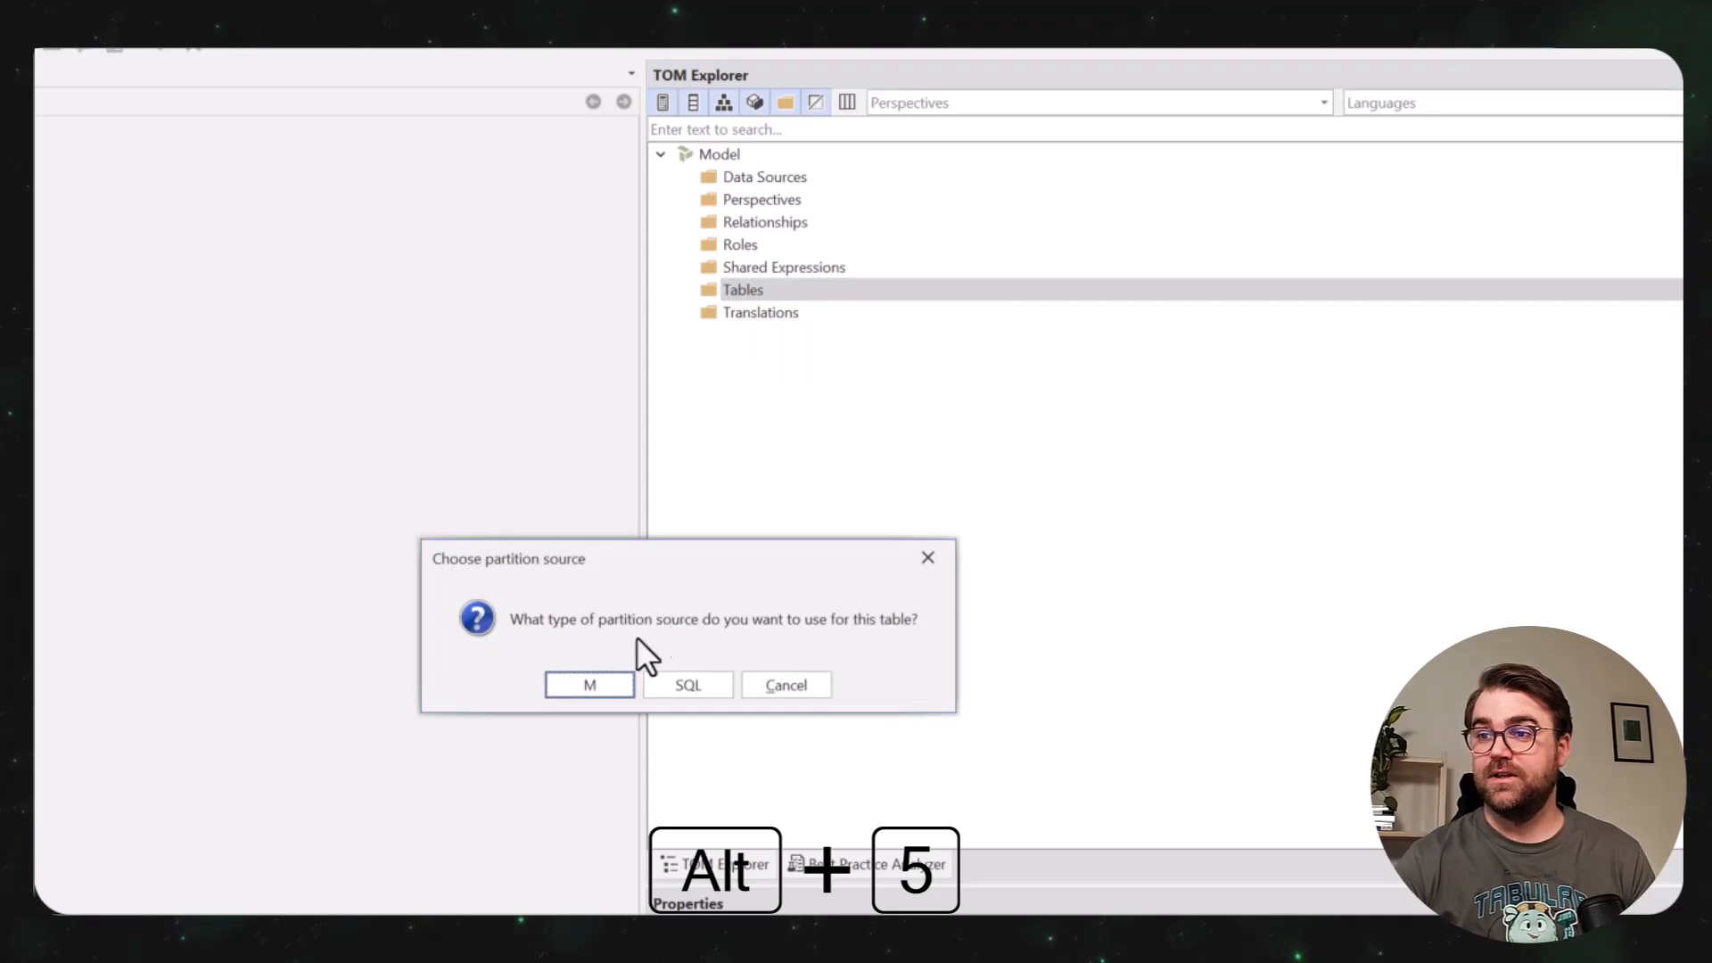
{"action": "left_click", "coordinate": [592, 689]}
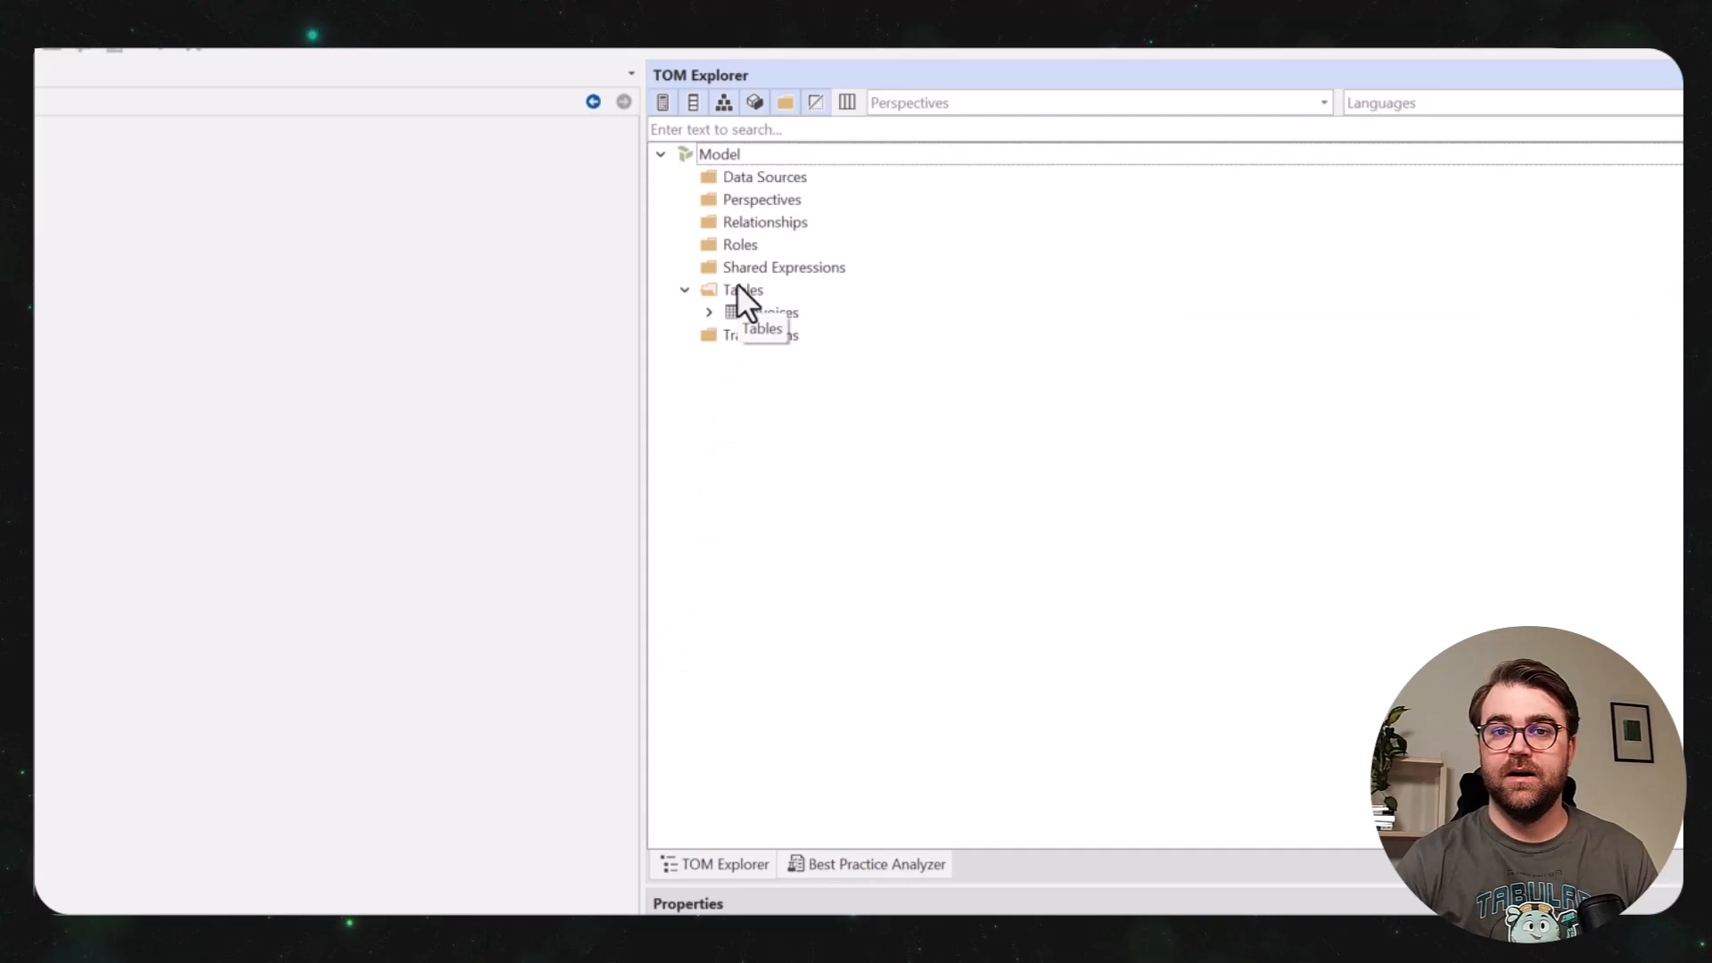
Create two more tables in the model, named Product and Customer.
{"action": "right_click", "coordinate": [738, 289]}
{"action": "mouse_move", "coordinate": [927, 358]}
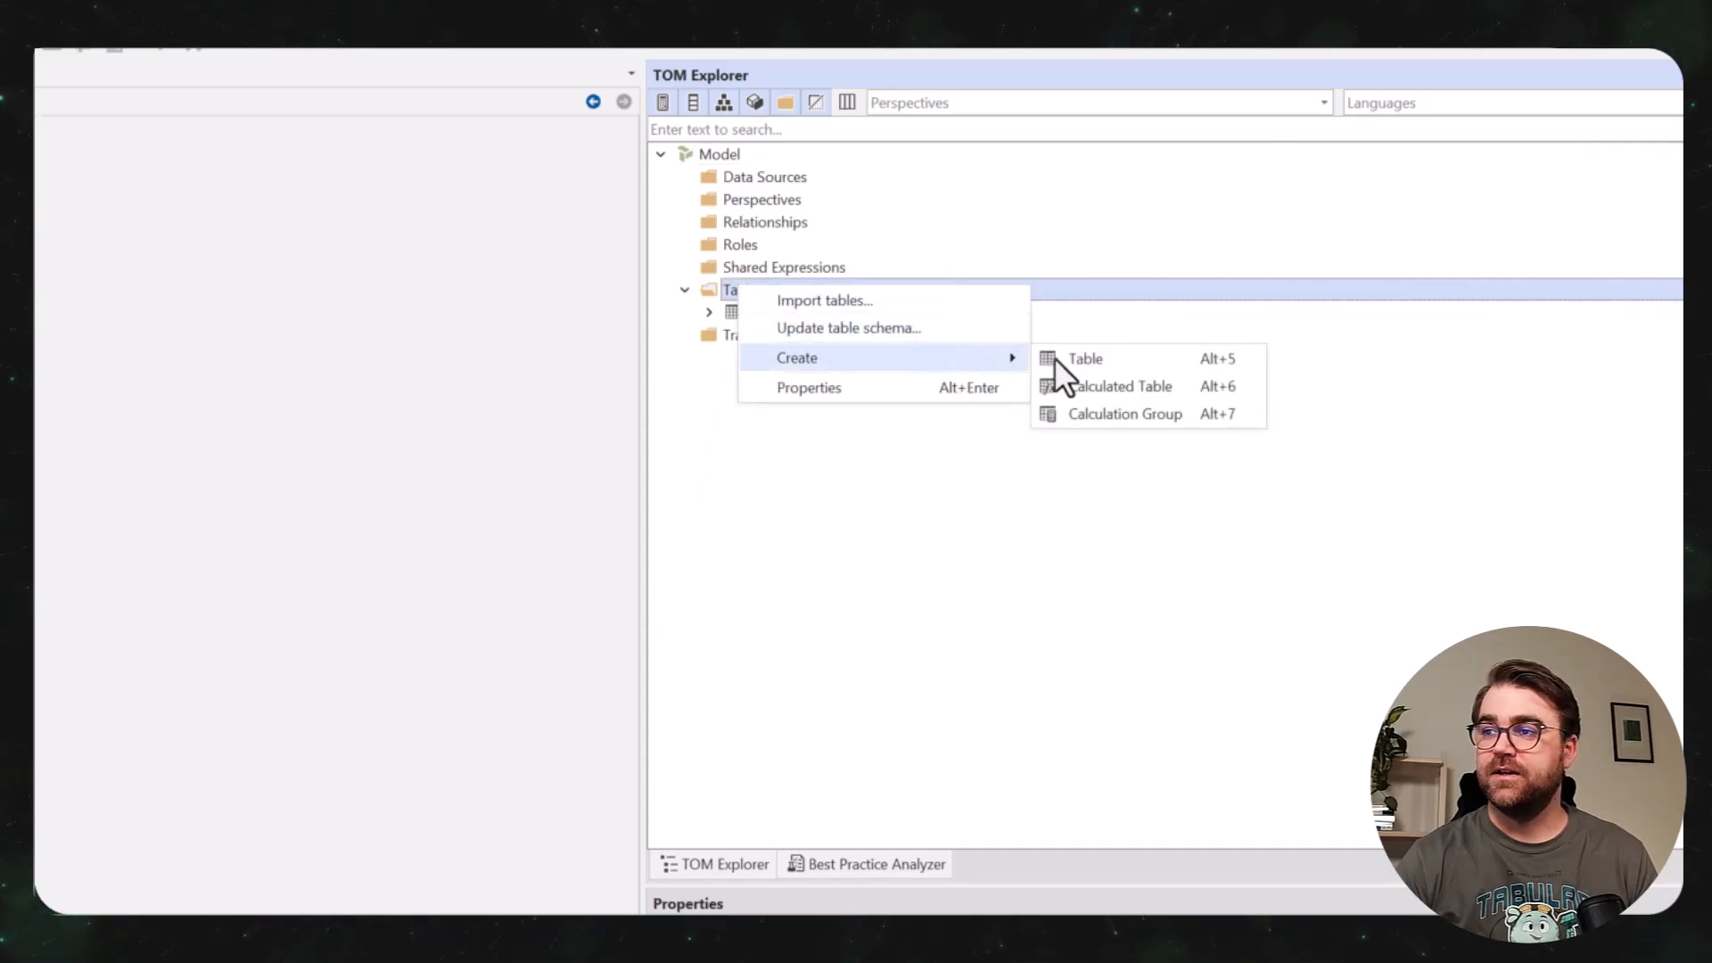
{"action": "left_click", "coordinate": [1061, 357]}
{"action": "type", "text": "Product"}
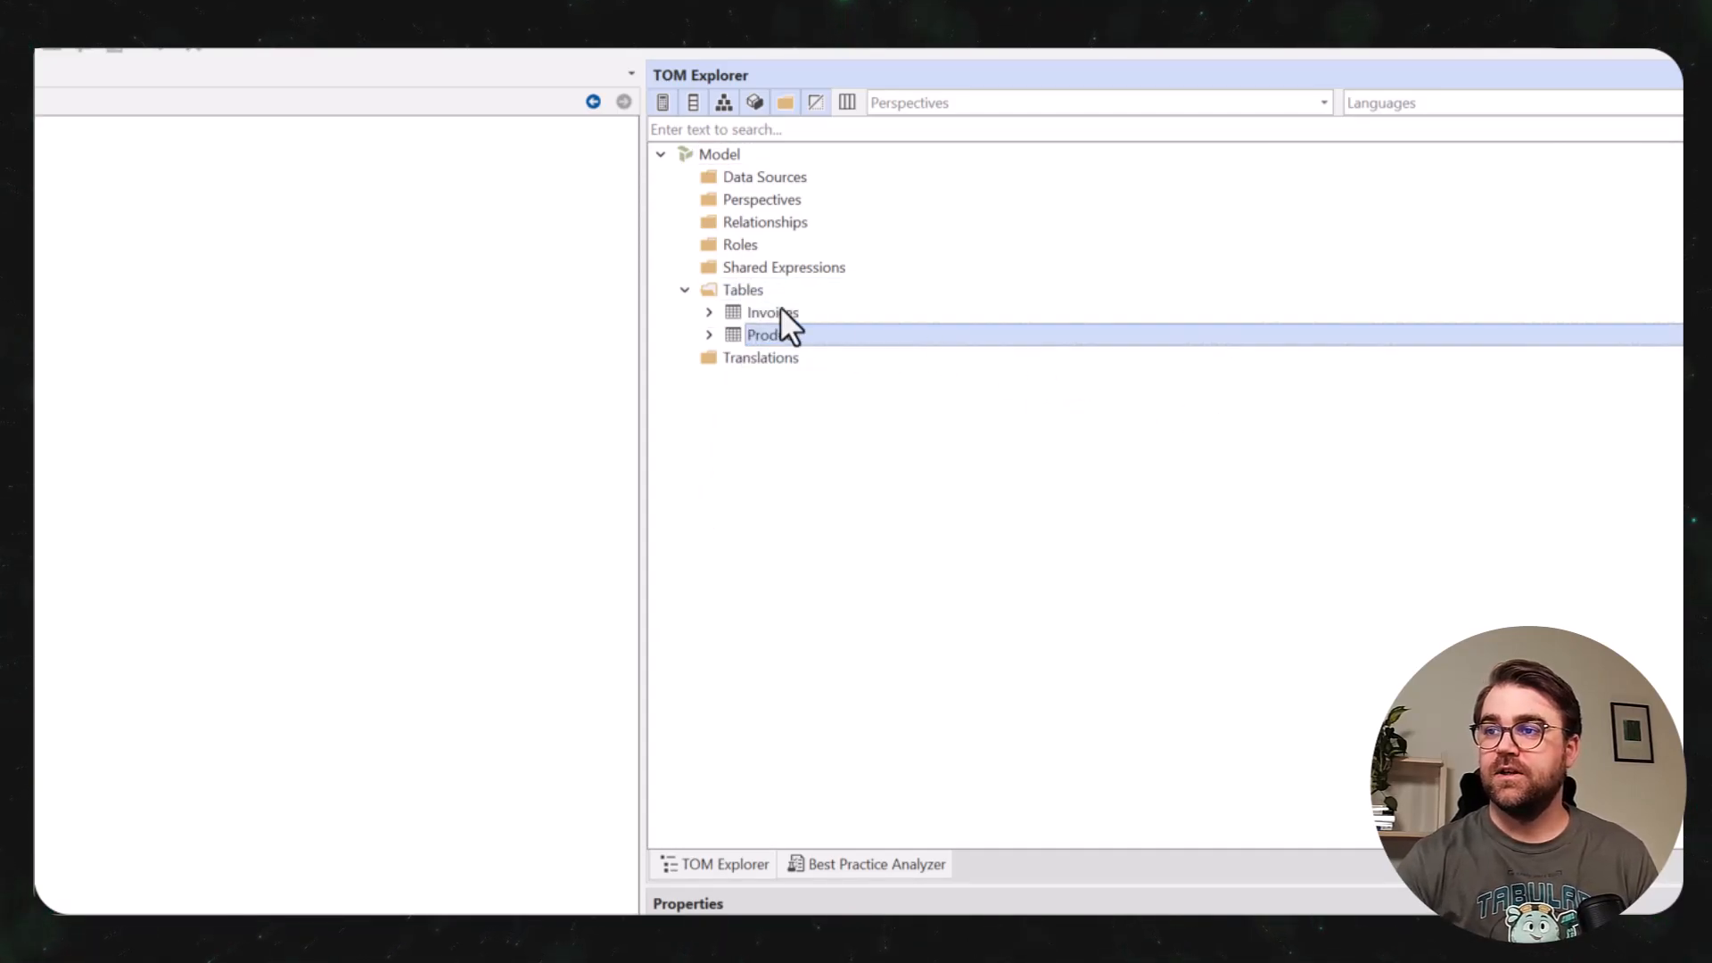
{"action": "right_click", "coordinate": [740, 292]}
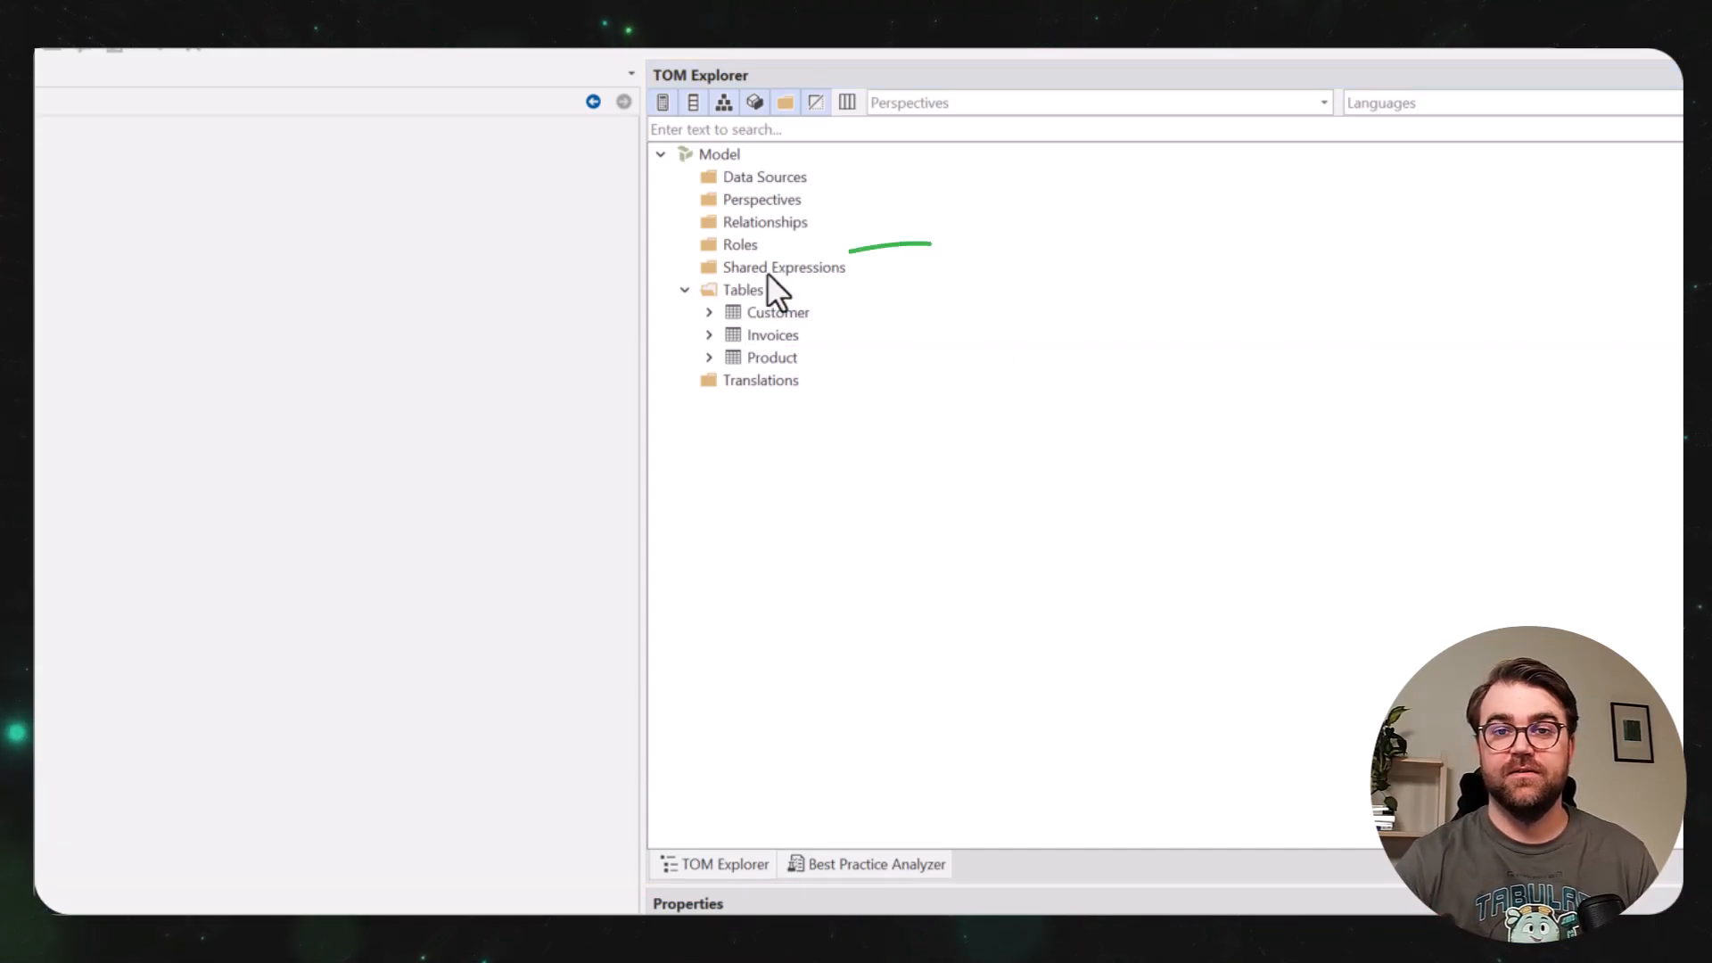
Create a shared expression named SQLConnection.
{"action": "right_click", "coordinate": [767, 272]}
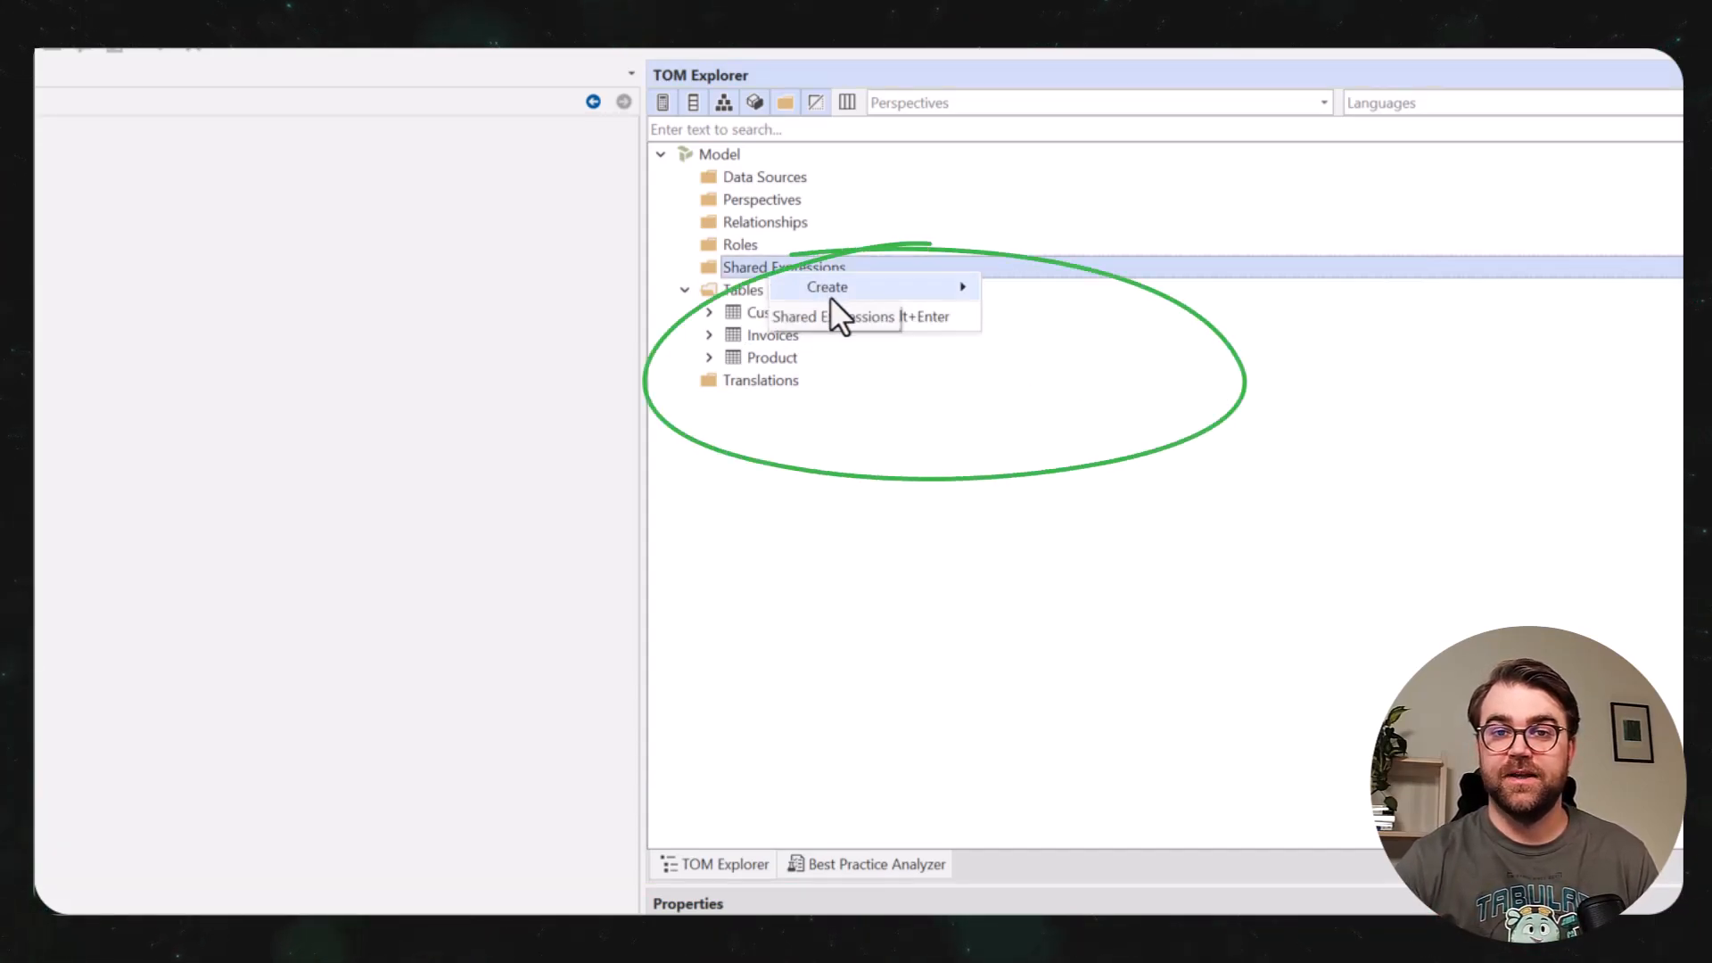
{"action": "mouse_move", "coordinate": [833, 296]}
{"action": "left_click", "coordinate": [1077, 294]}
{"action": "type", "text": "SqlConne"}
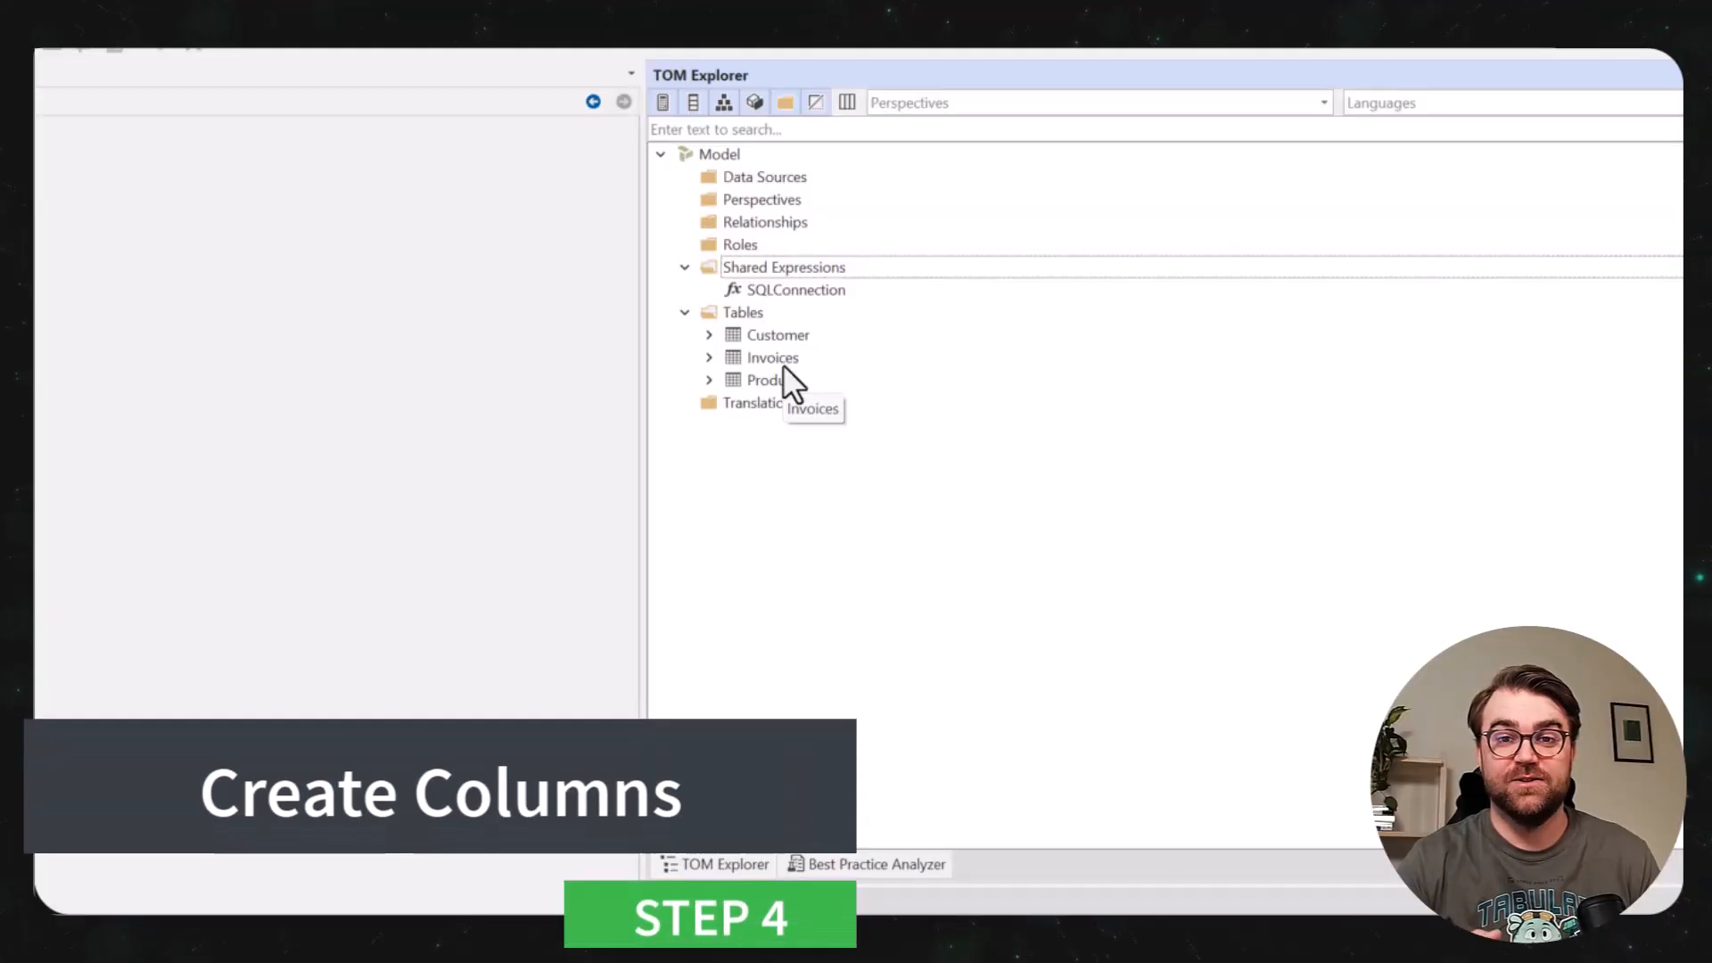
Add the data columns ProductKey, CustomerKey and Invoice Amount to the Invoices table.
{"action": "left_click", "coordinate": [847, 359]}
{"action": "key", "text": "alt+4"}
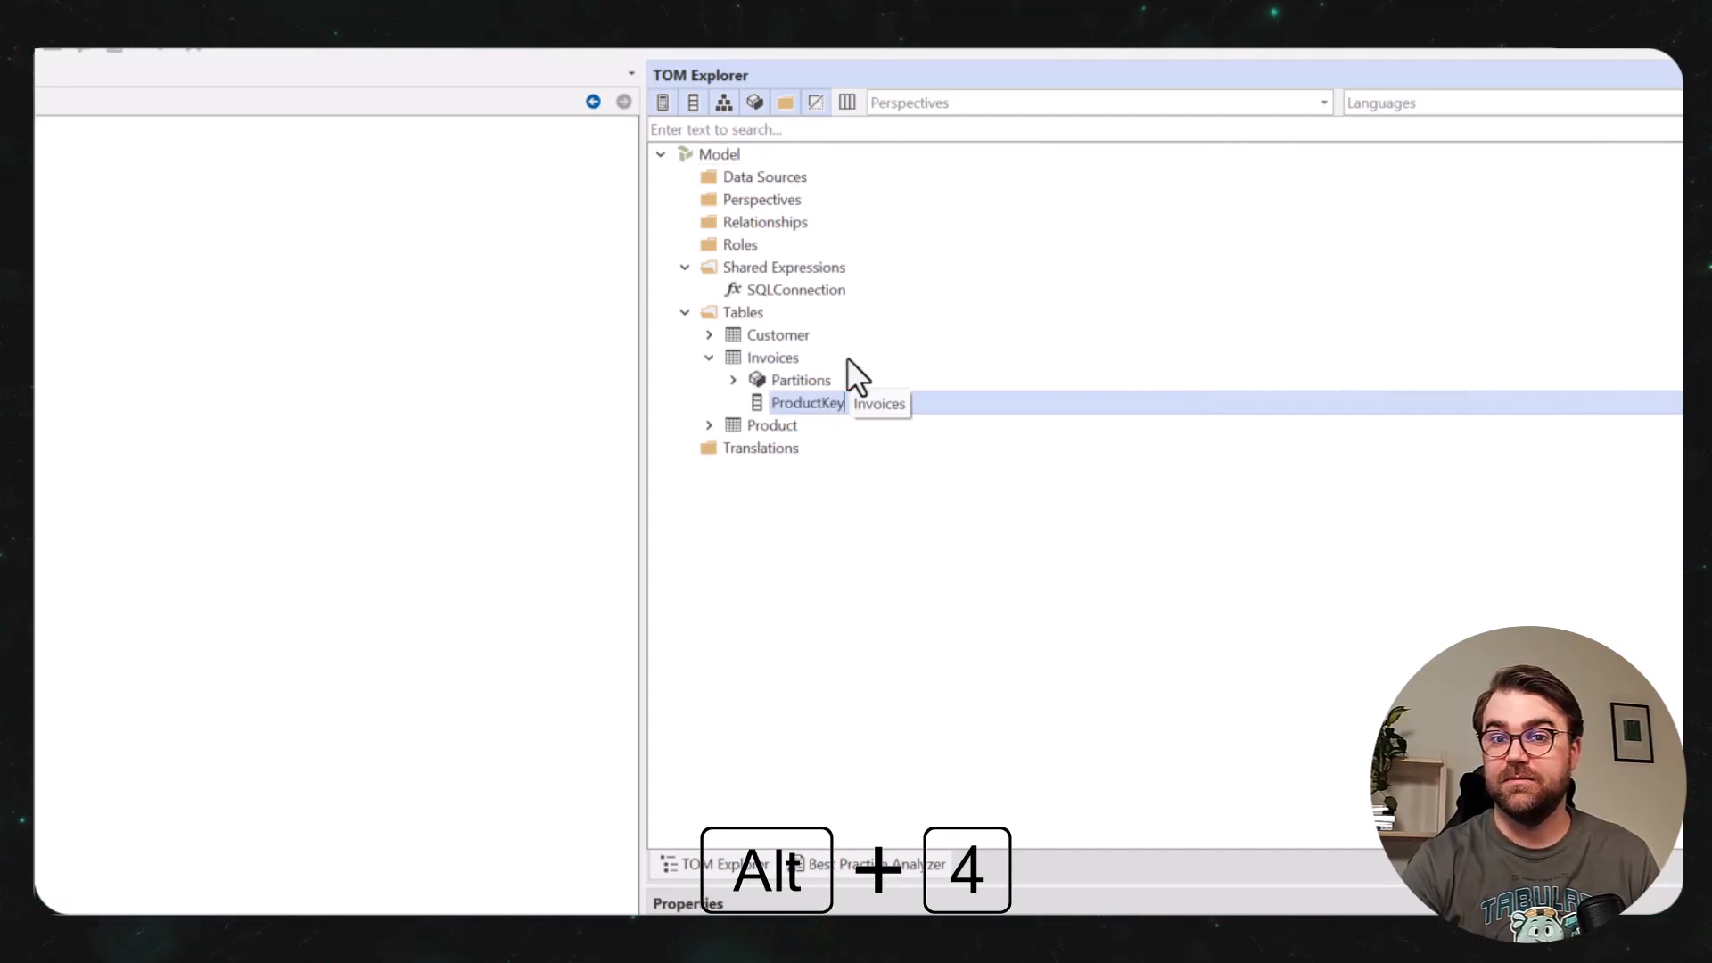
{"action": "key", "text": "alt+4"}
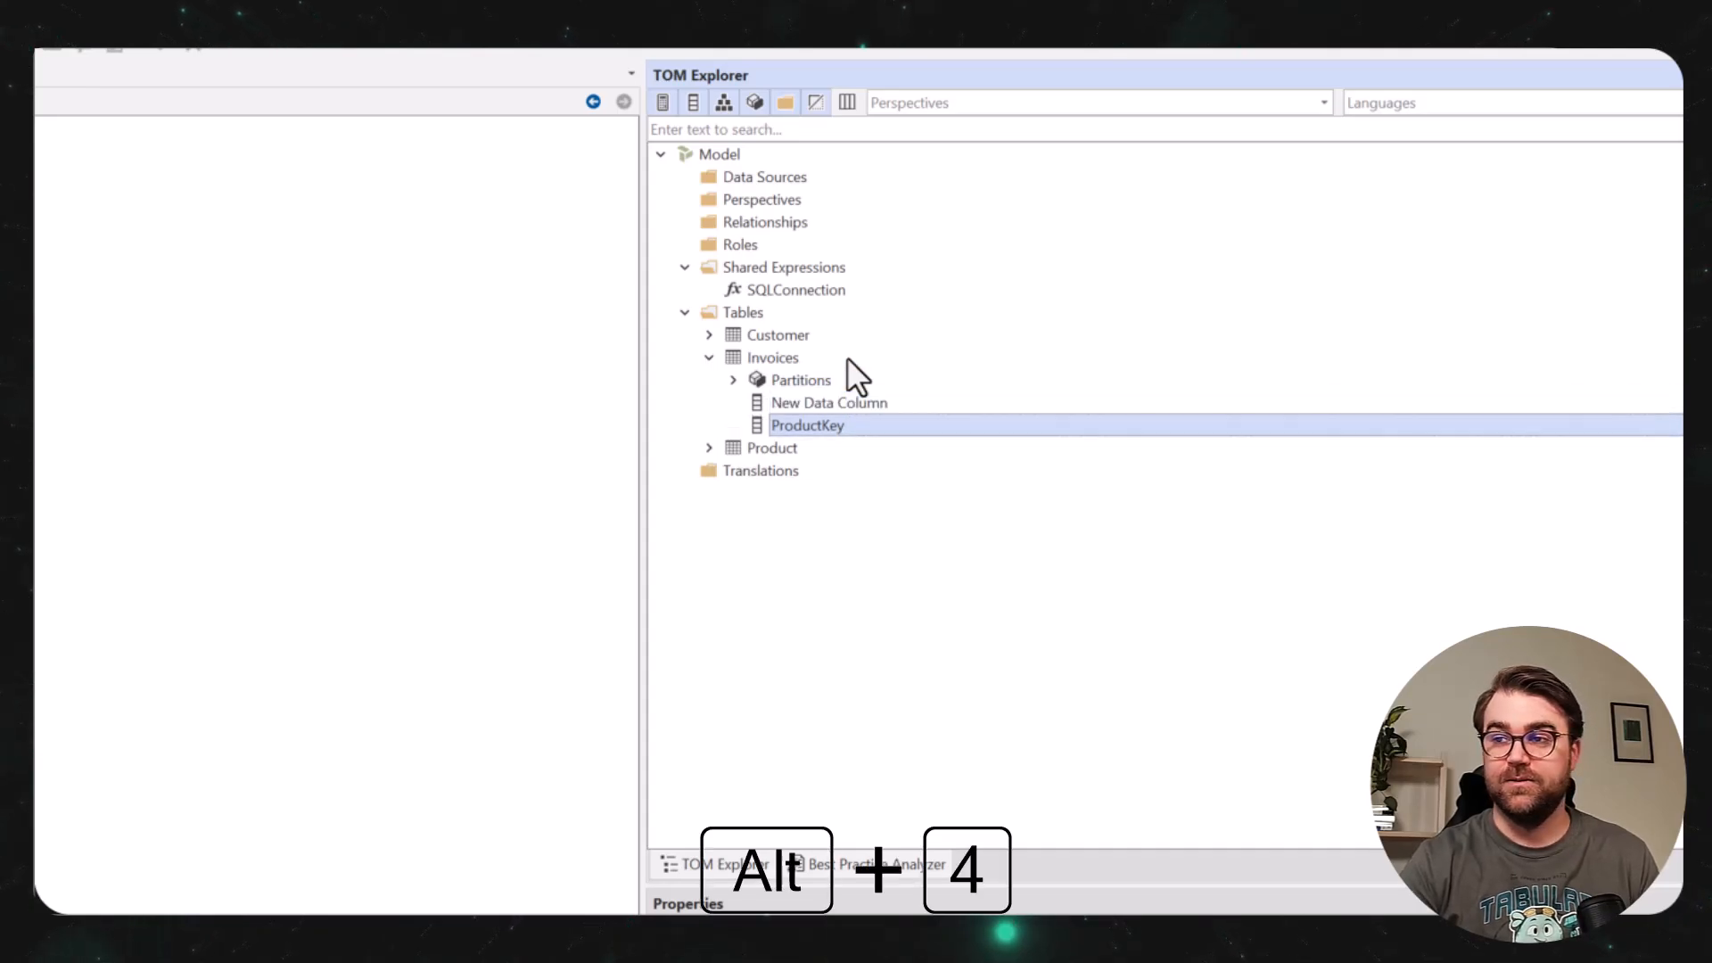
{"action": "type", "text": "CustomerKey"}
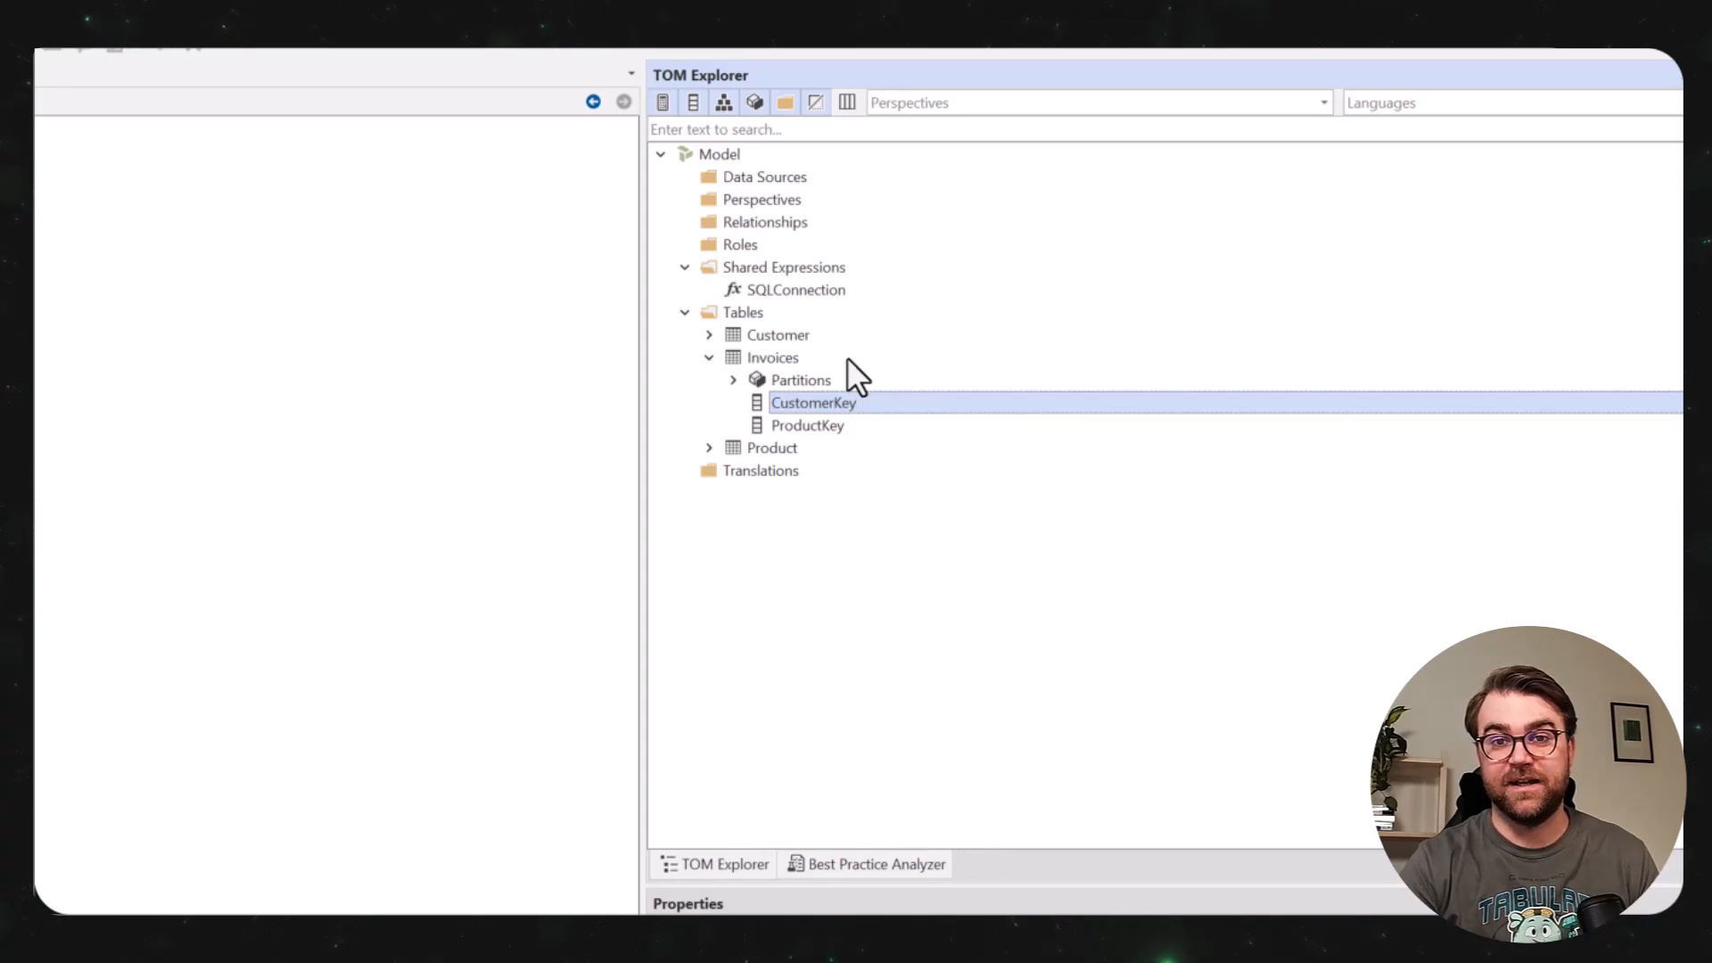
{"action": "key", "text": "alt+4"}
{"action": "type", "text": "In"}
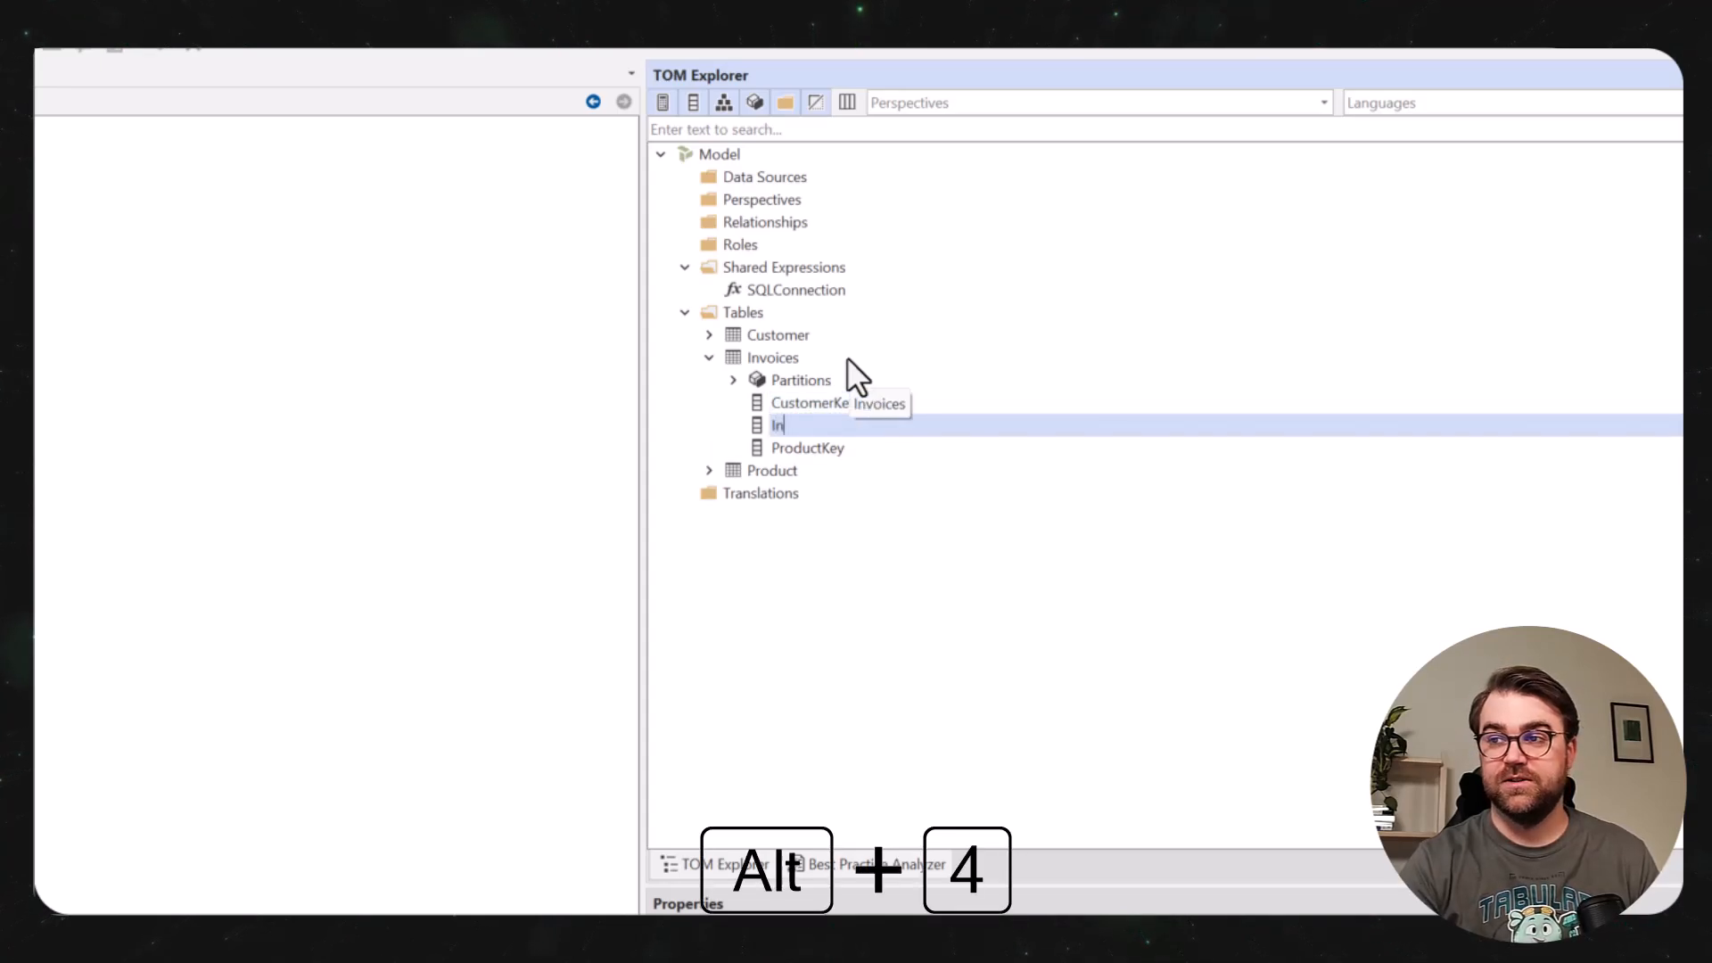
{"action": "type", "text": "voice Amount"}
{"action": "key", "text": "Return"}
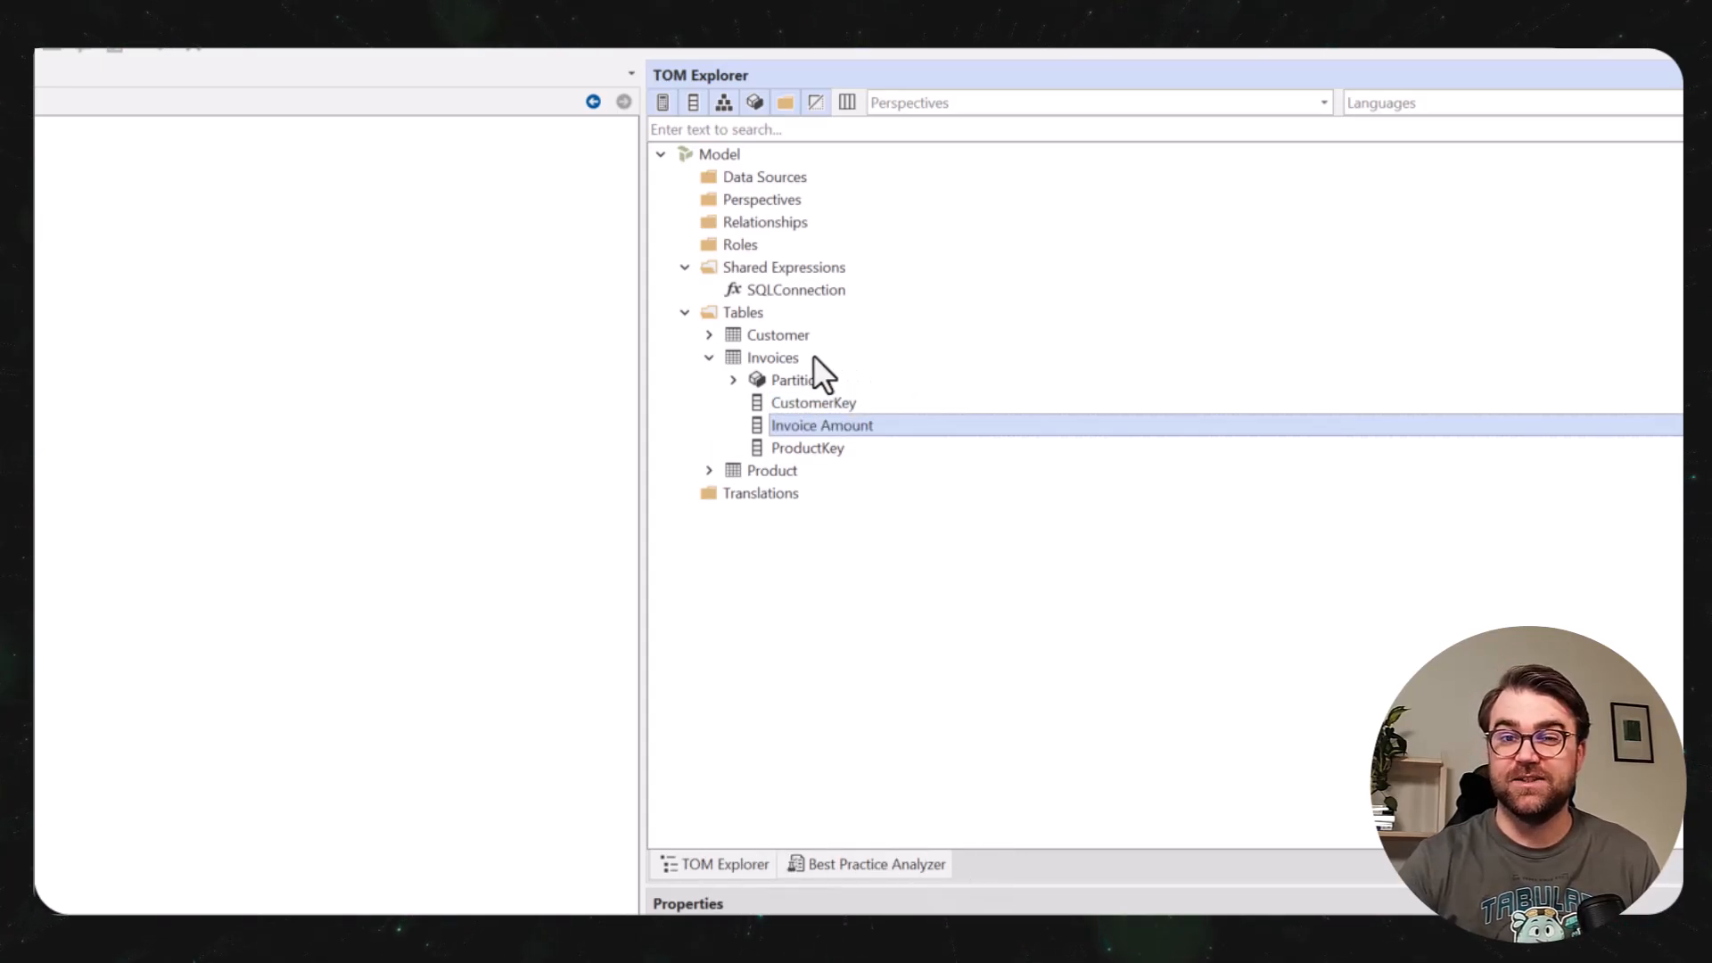
Add the data columns Customer Name and CustomerKey to the Customer table.
{"action": "left_click", "coordinate": [800, 337]}
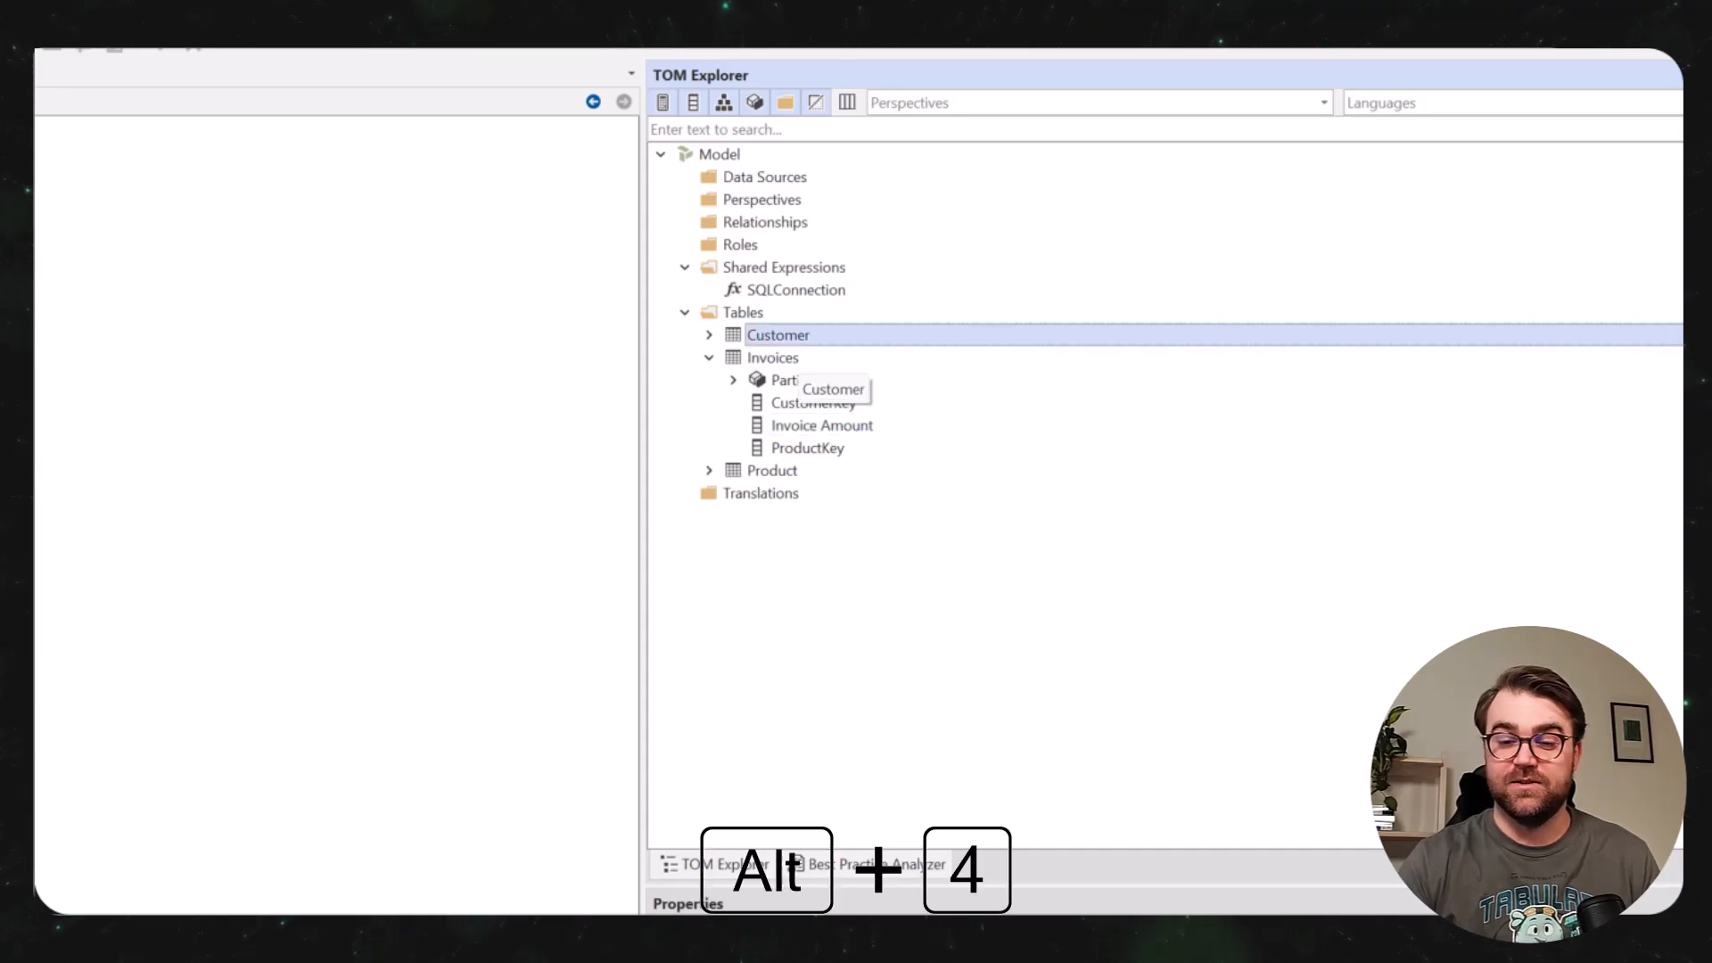
{"action": "key", "text": "alt+4"}
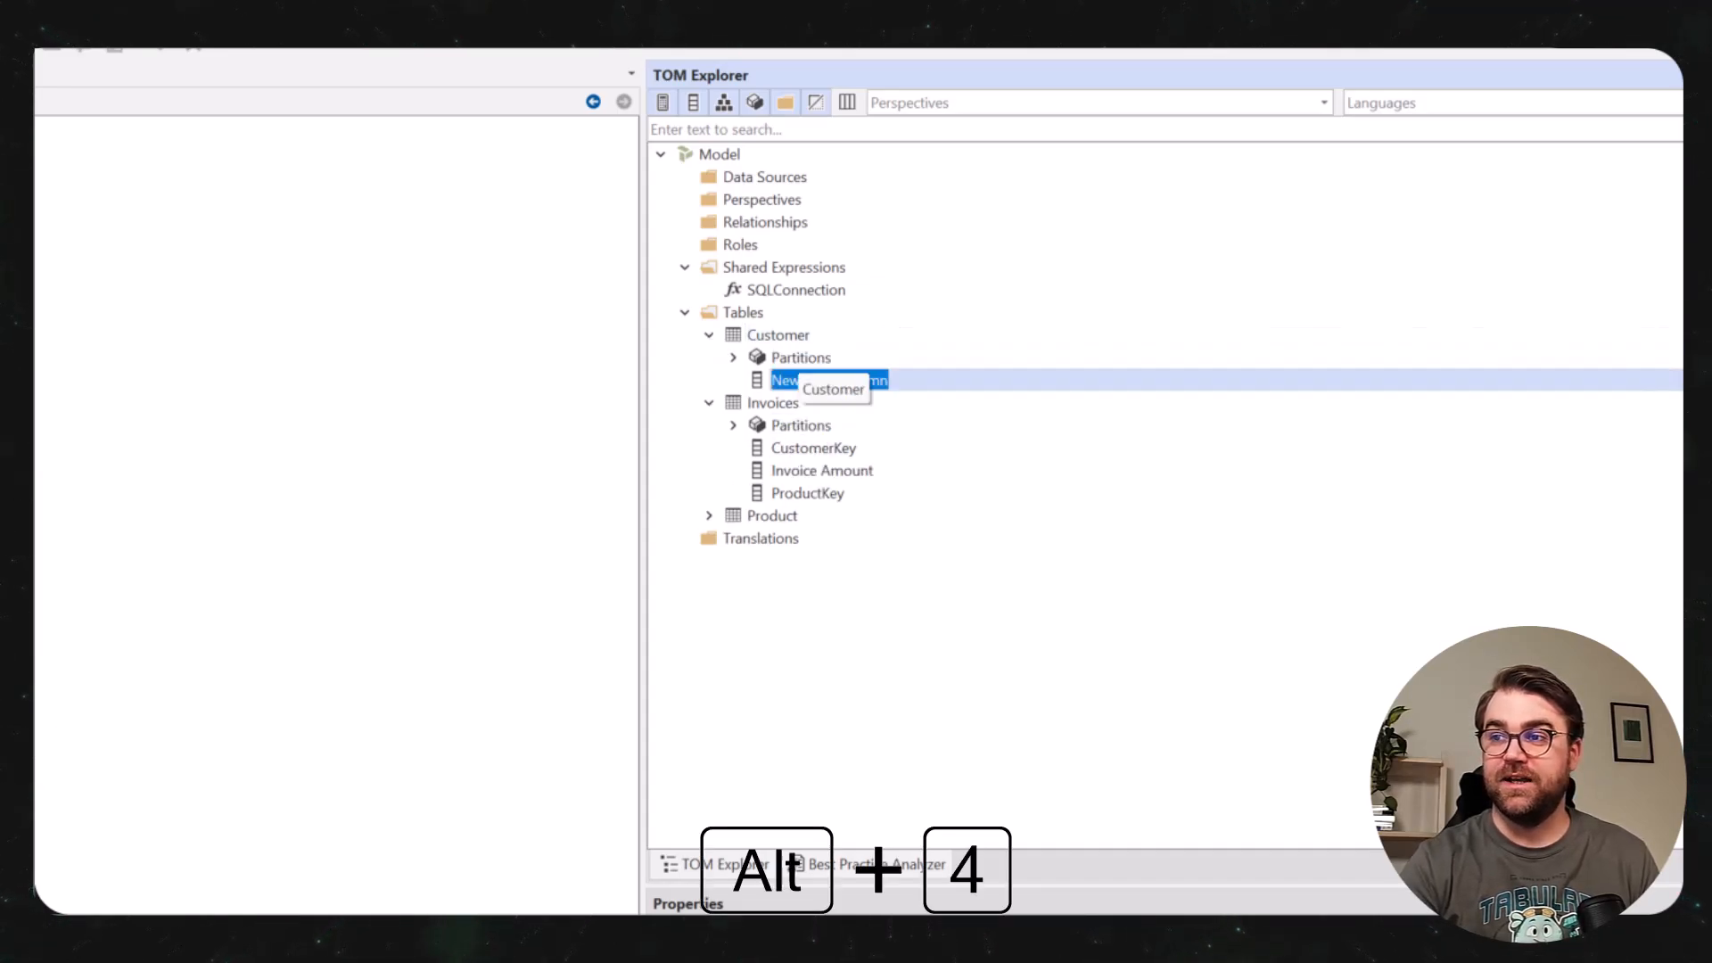
{"action": "key", "text": "alt+4"}
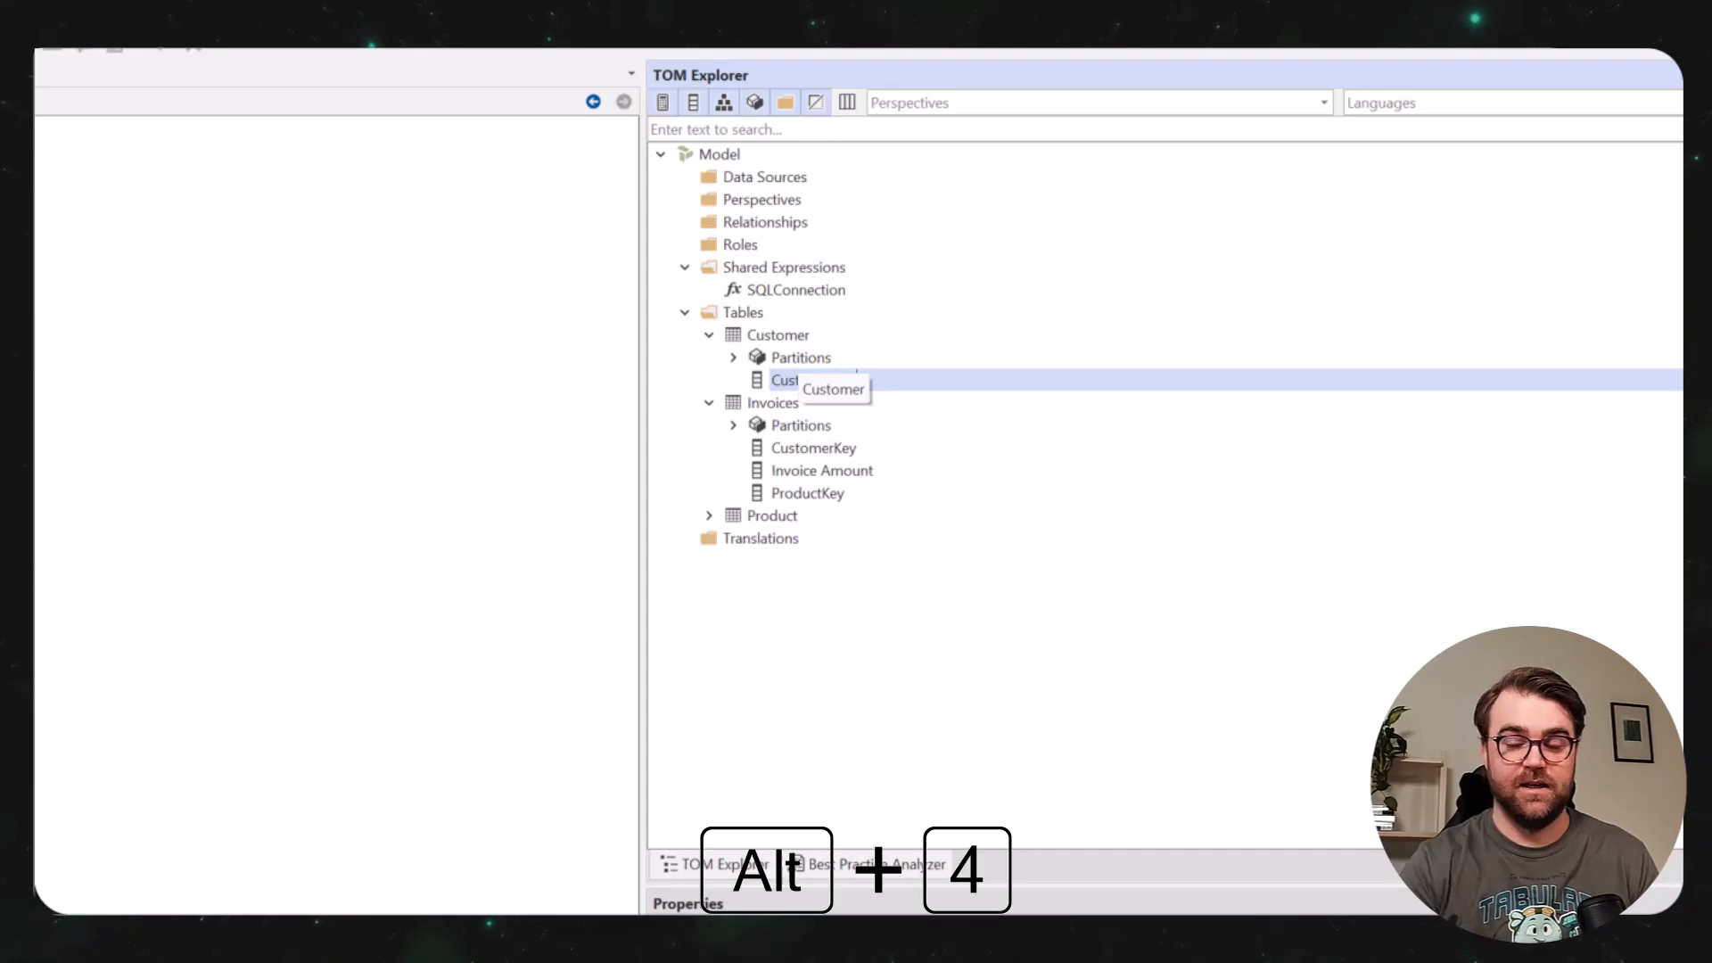
{"action": "type", "text": "Customer"}
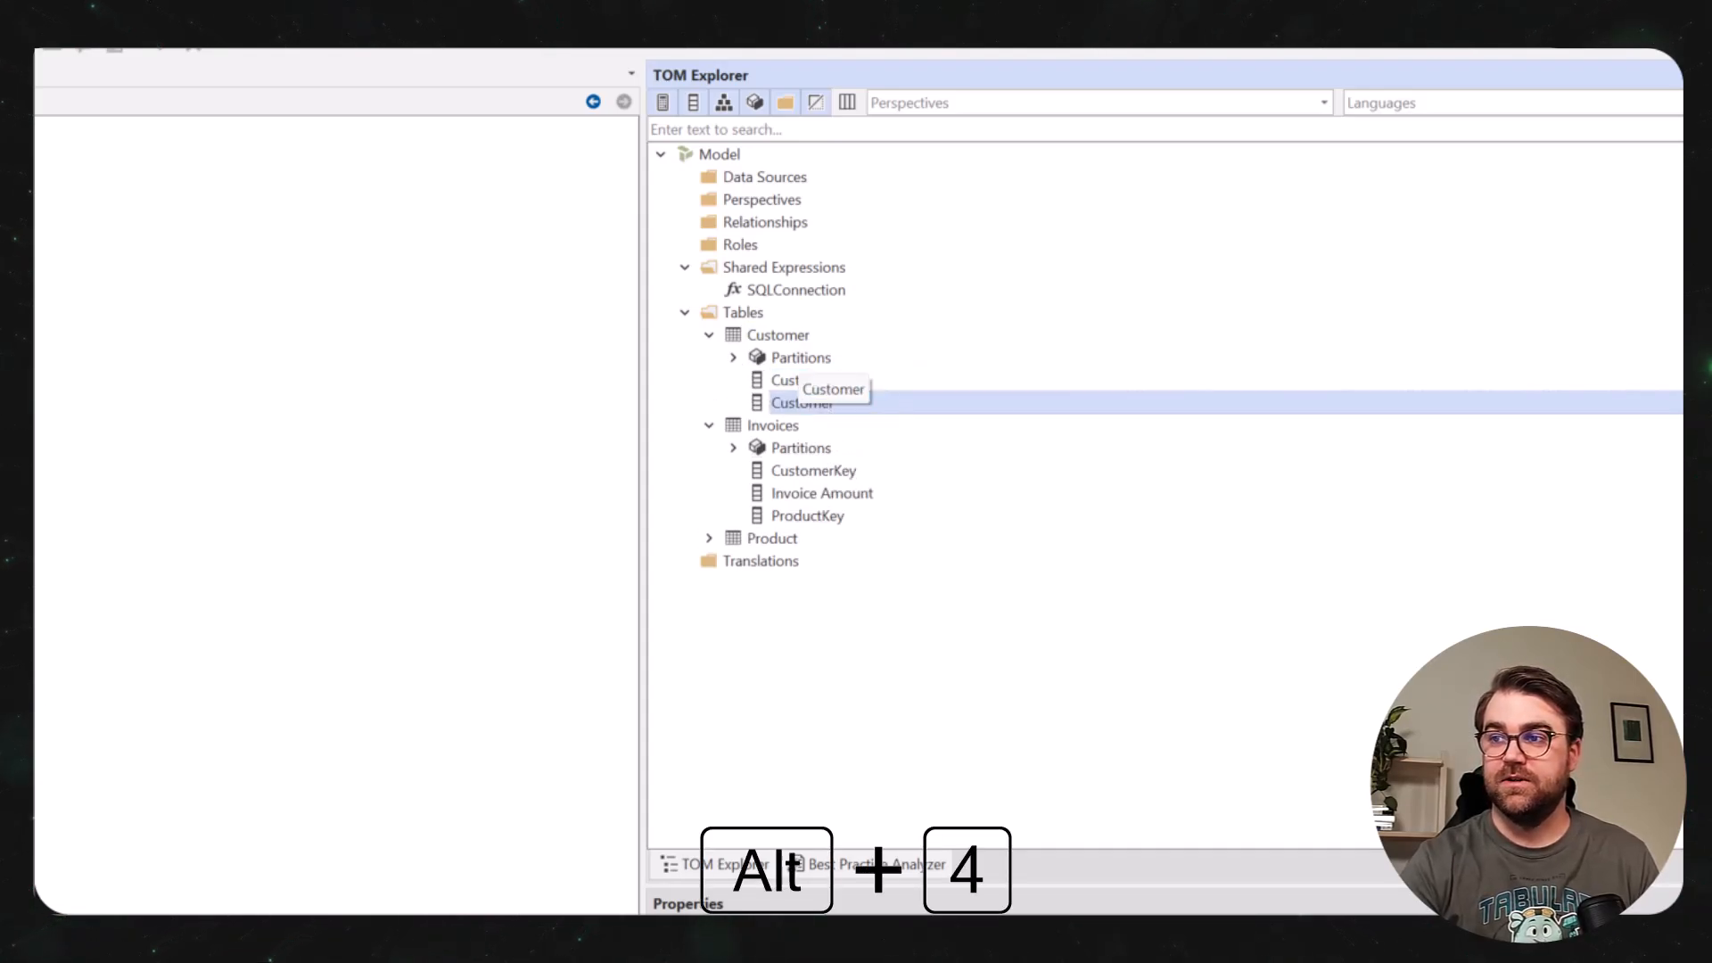
{"action": "type", "text": "Key"}
Add the data columns ProductKey and Product Name to the Product table.
{"action": "left_click", "coordinate": [883, 540]}
{"action": "key", "text": "alt+4"}
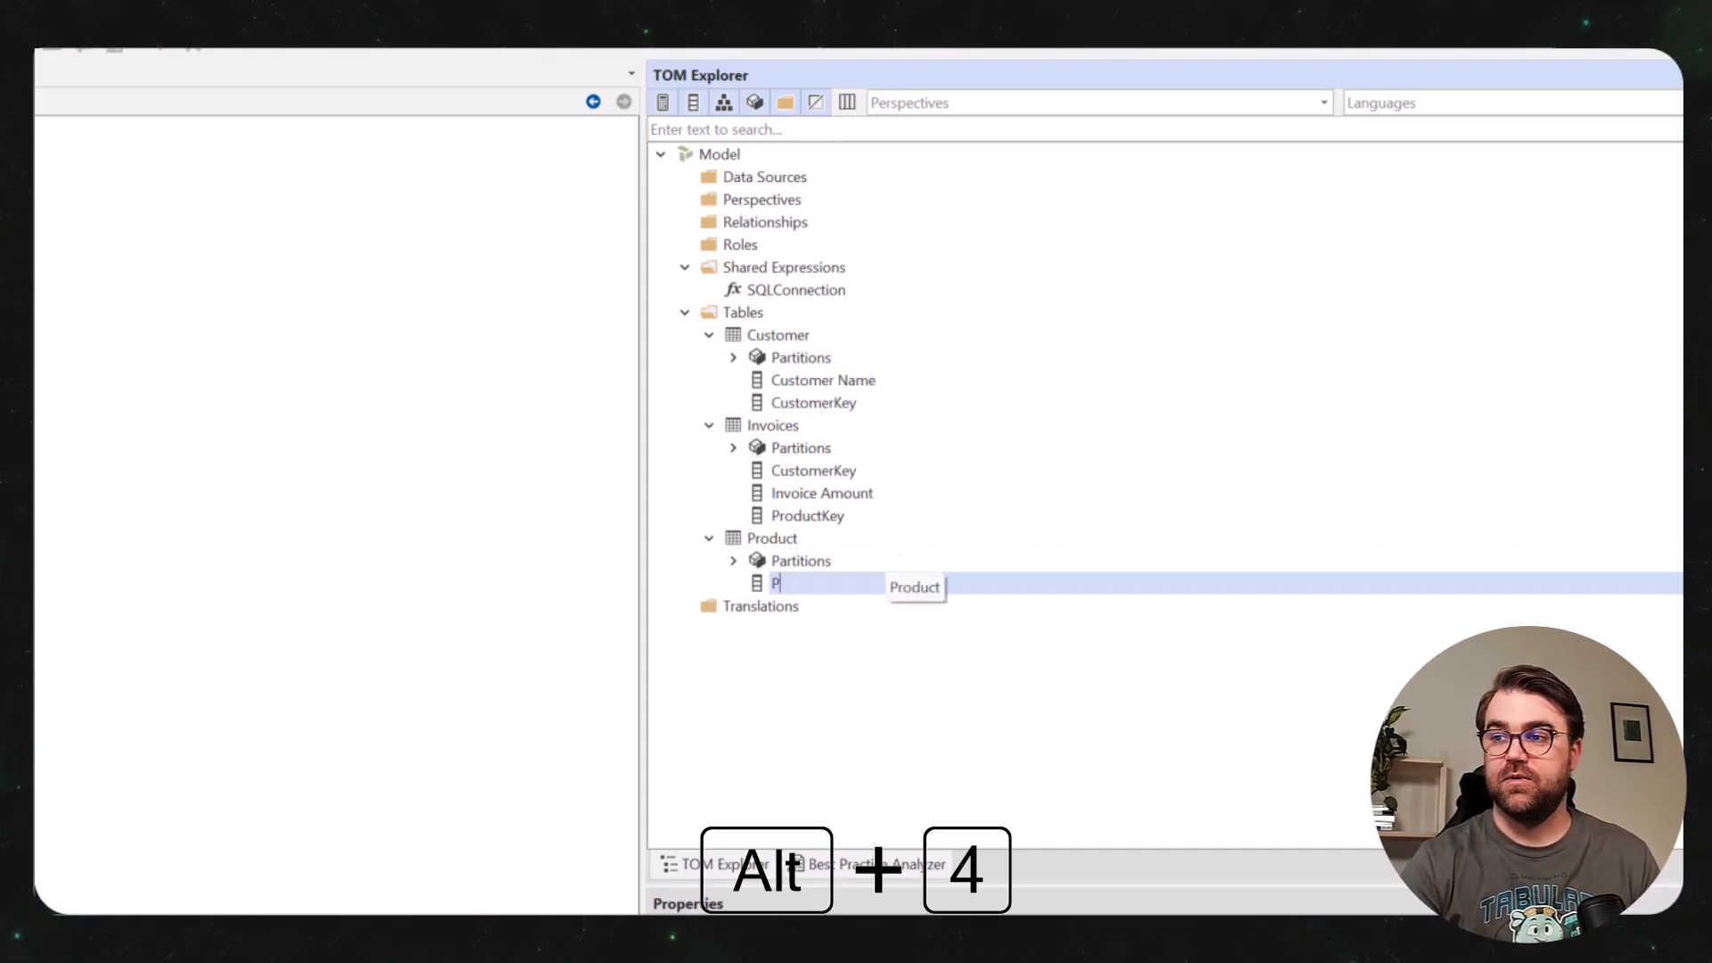
{"action": "type", "text": "Prod"}
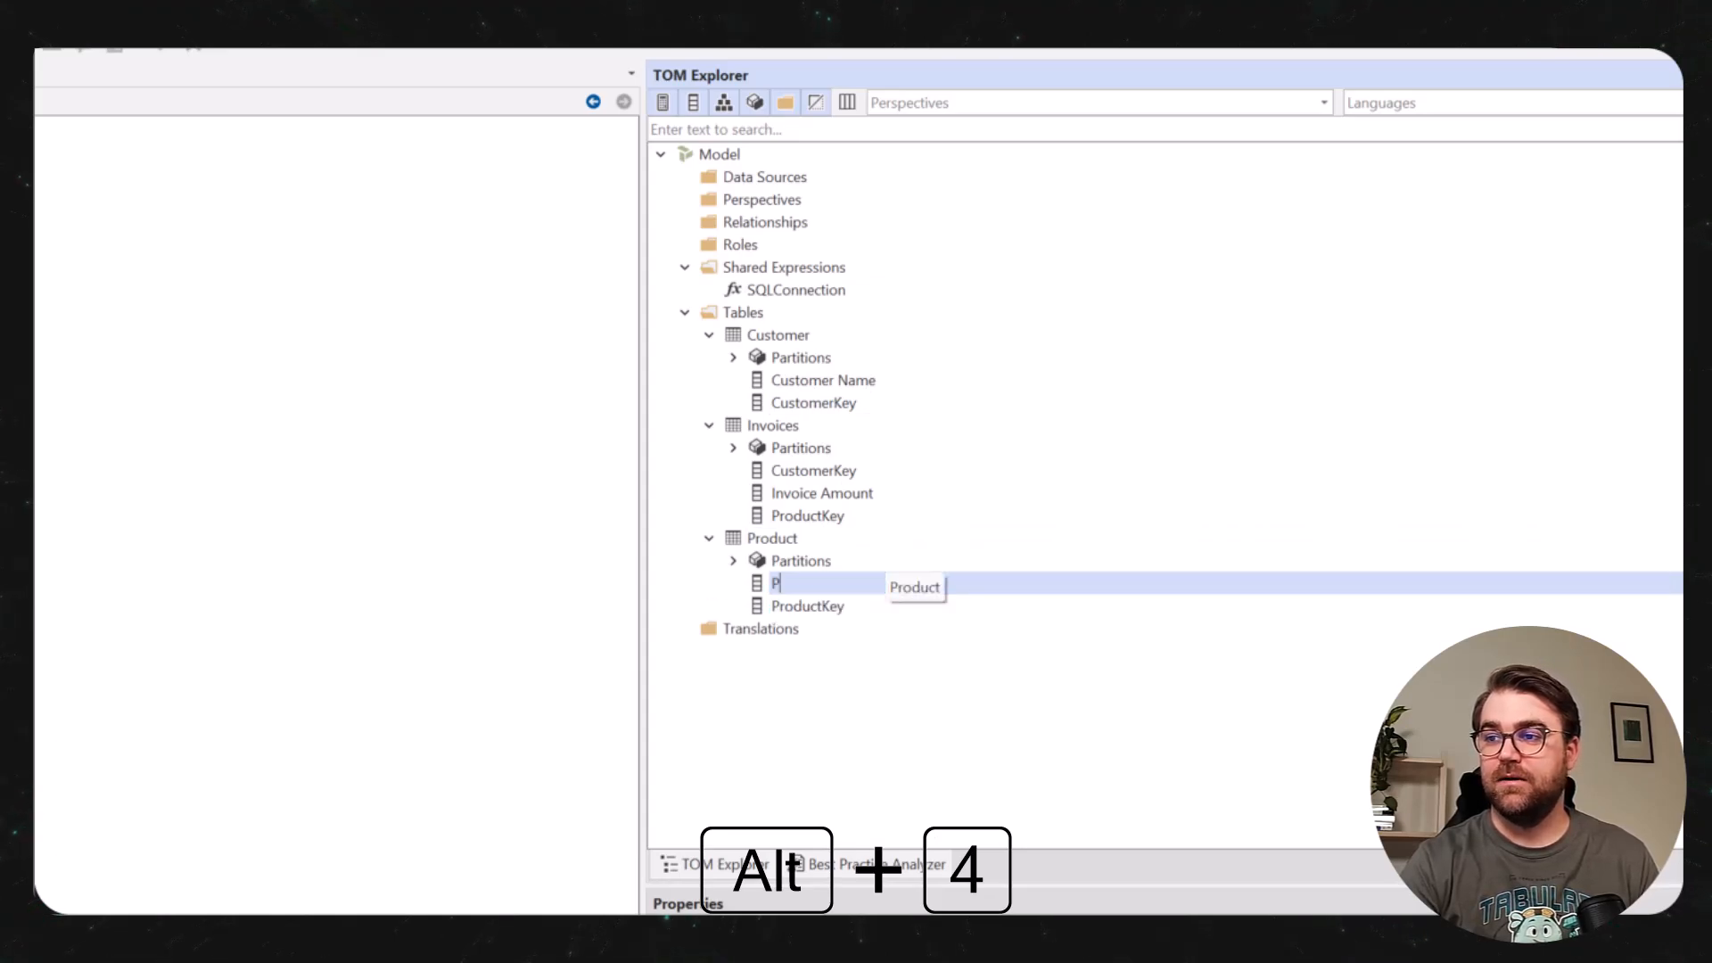
{"action": "type", "text": "uct Name"}
{"action": "key", "text": "Return"}
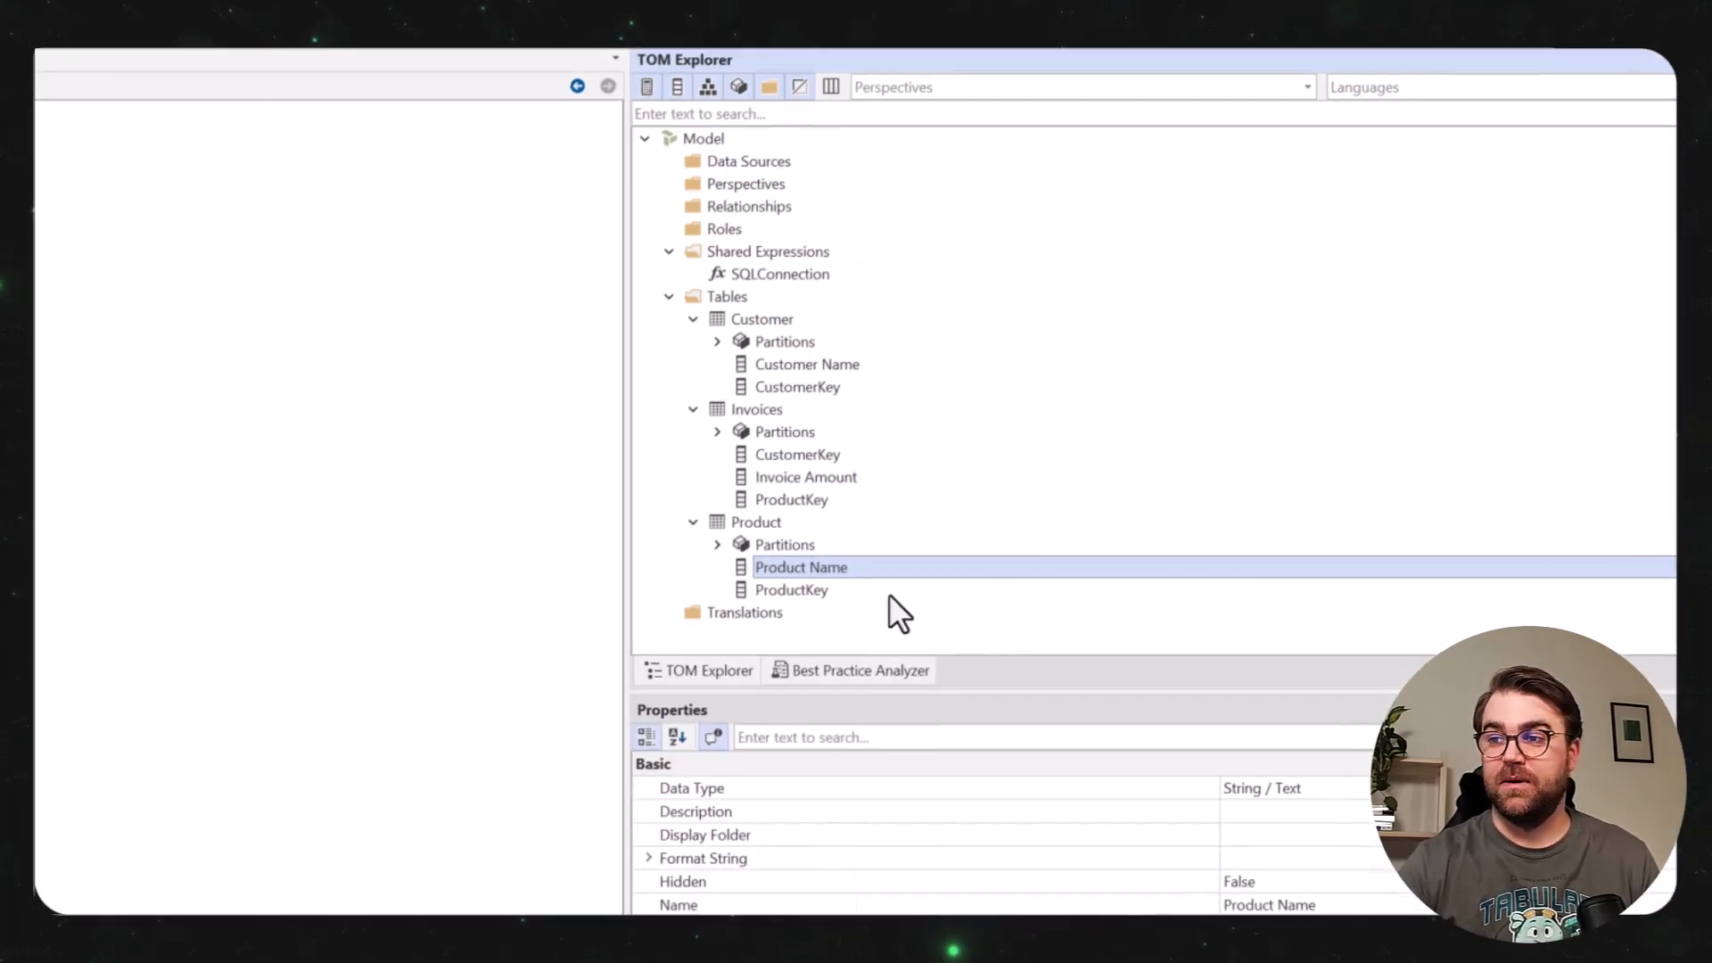
Set the data type of the ProductKey and CustomerKey columns in all tables to Integer / Whole Number (int64).
{"action": "left_click", "coordinate": [901, 605]}
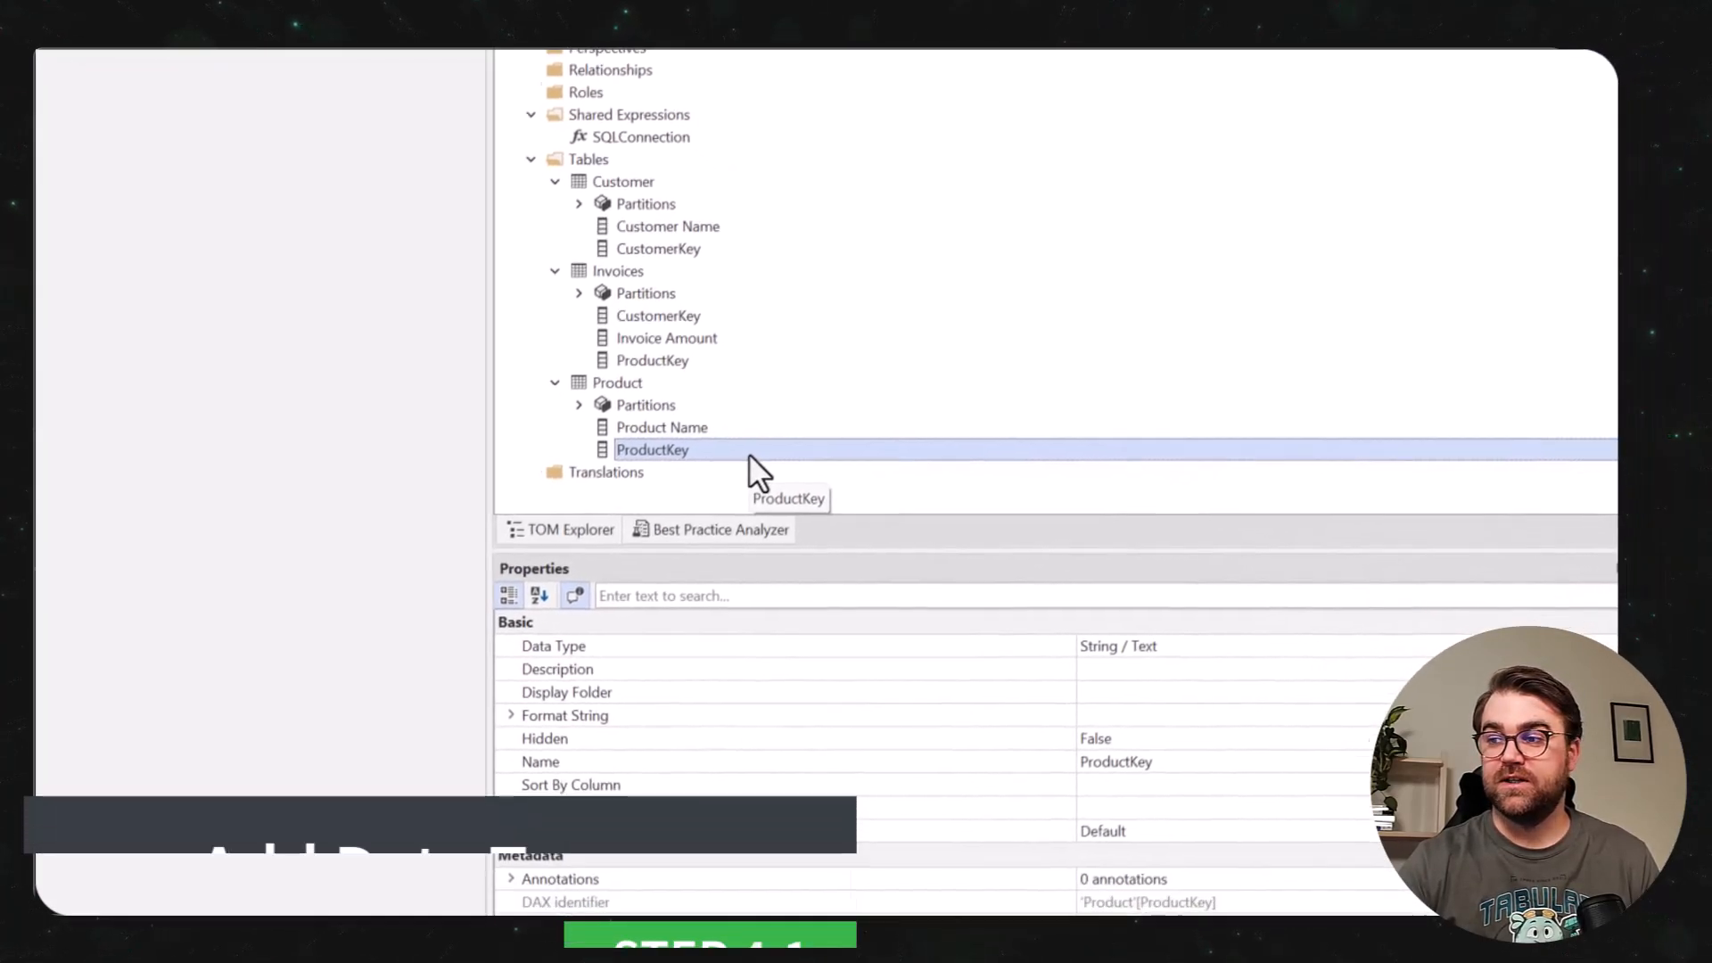
{"action": "left_click", "coordinate": [1538, 542]}
{"action": "left_click", "coordinate": [1540, 543]}
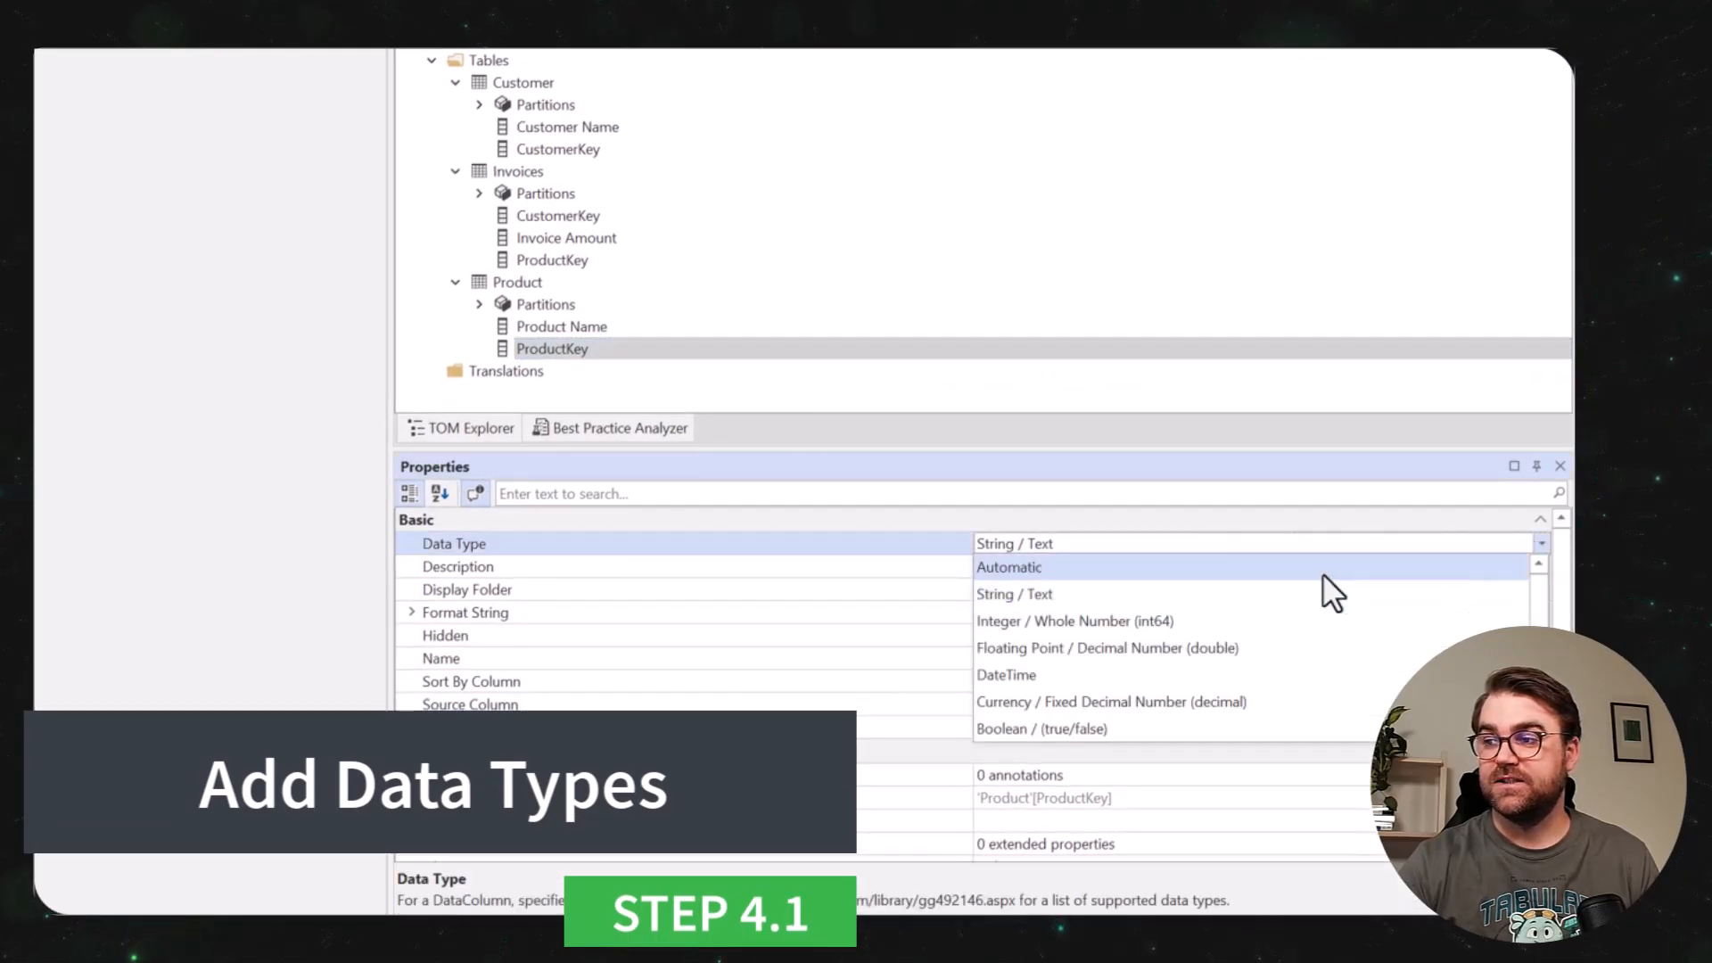
{"action": "left_click", "coordinate": [567, 263]}
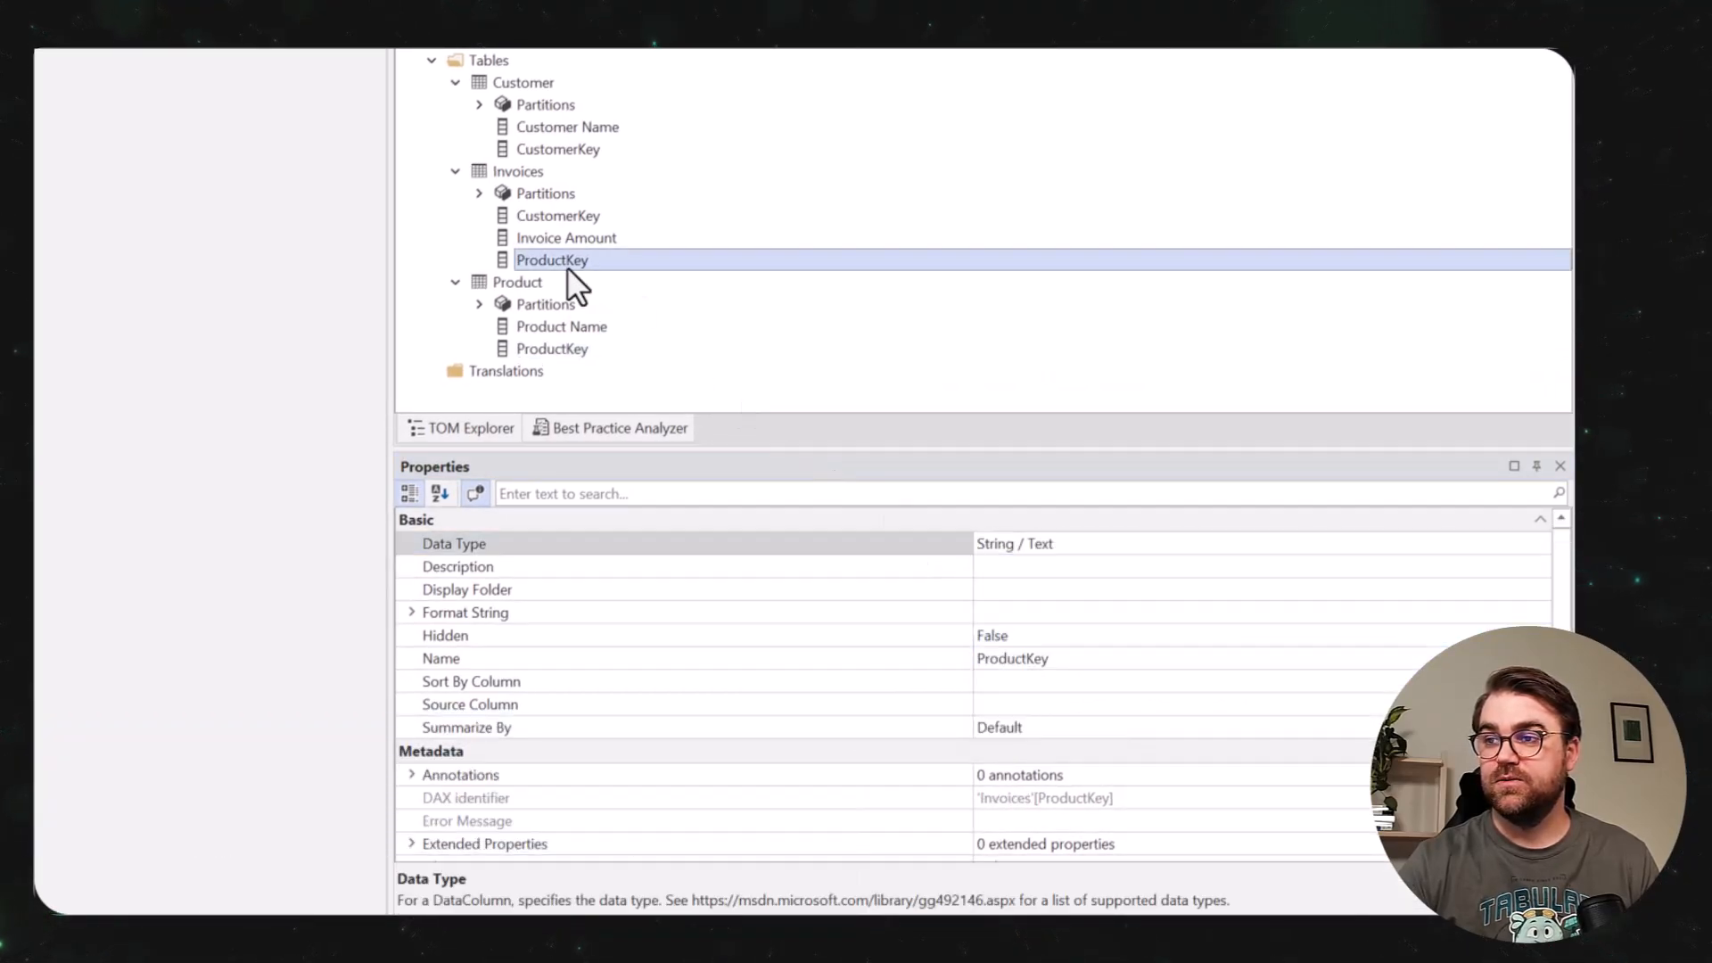
{"action": "left_click", "coordinate": [571, 215], "text": "ctrl"}
{"action": "left_click", "coordinate": [1539, 543]}
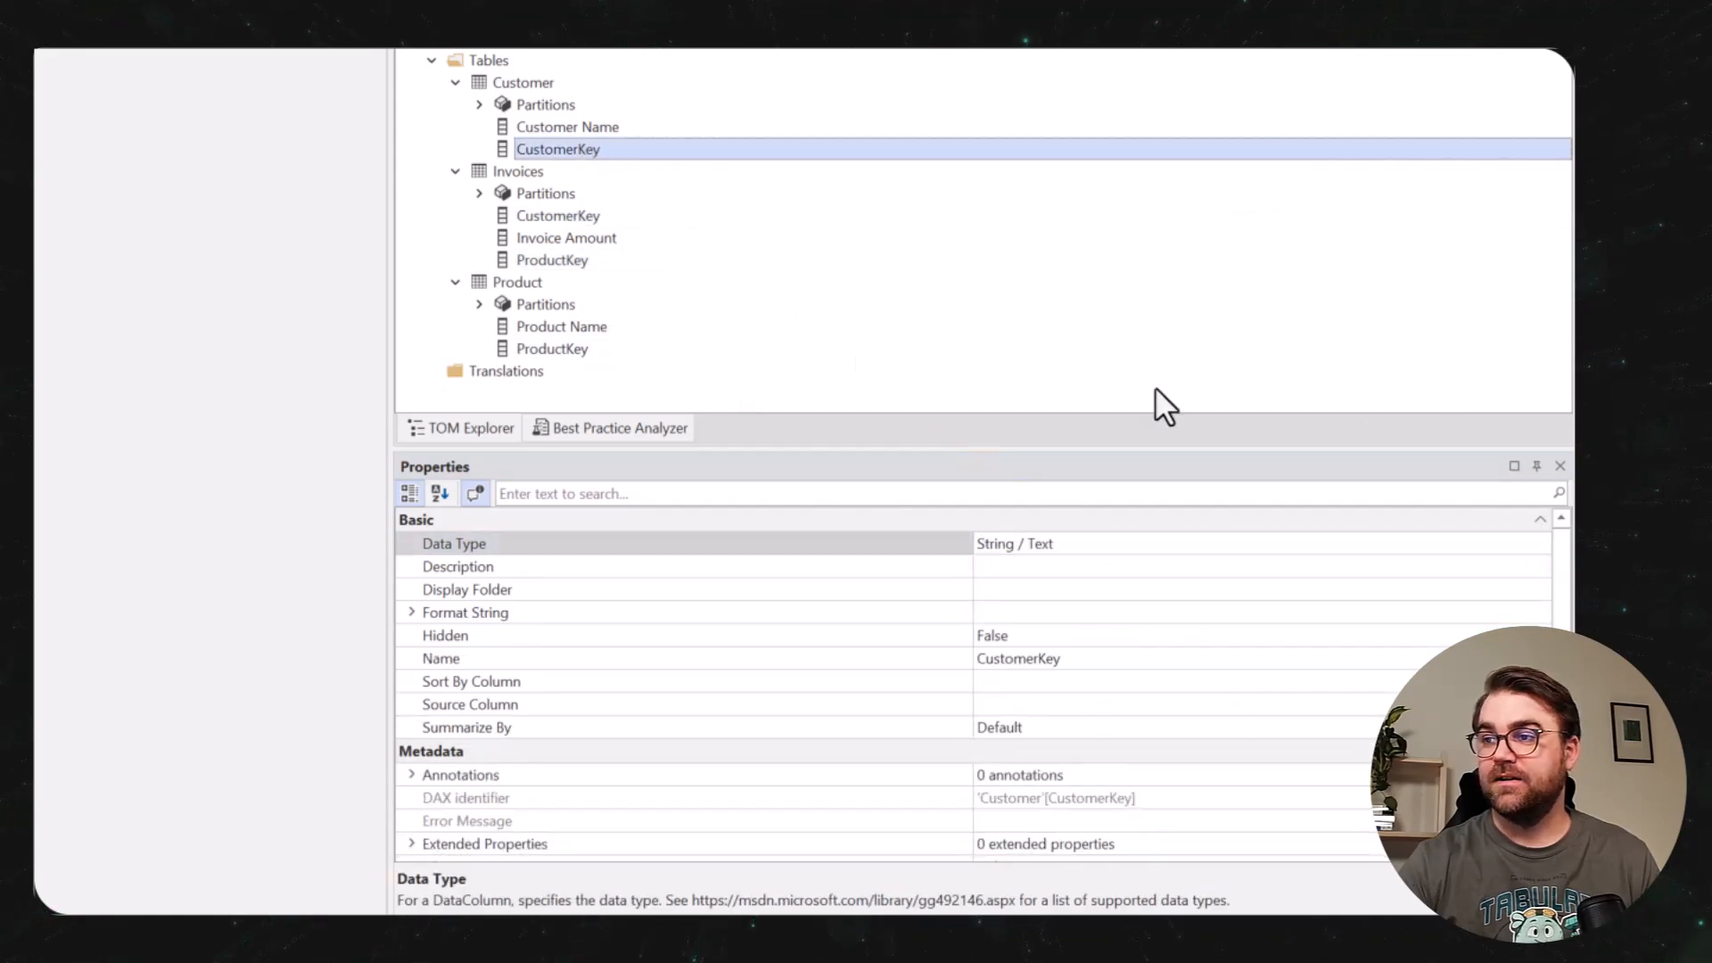
{"action": "double_click", "coordinate": [1521, 539]}
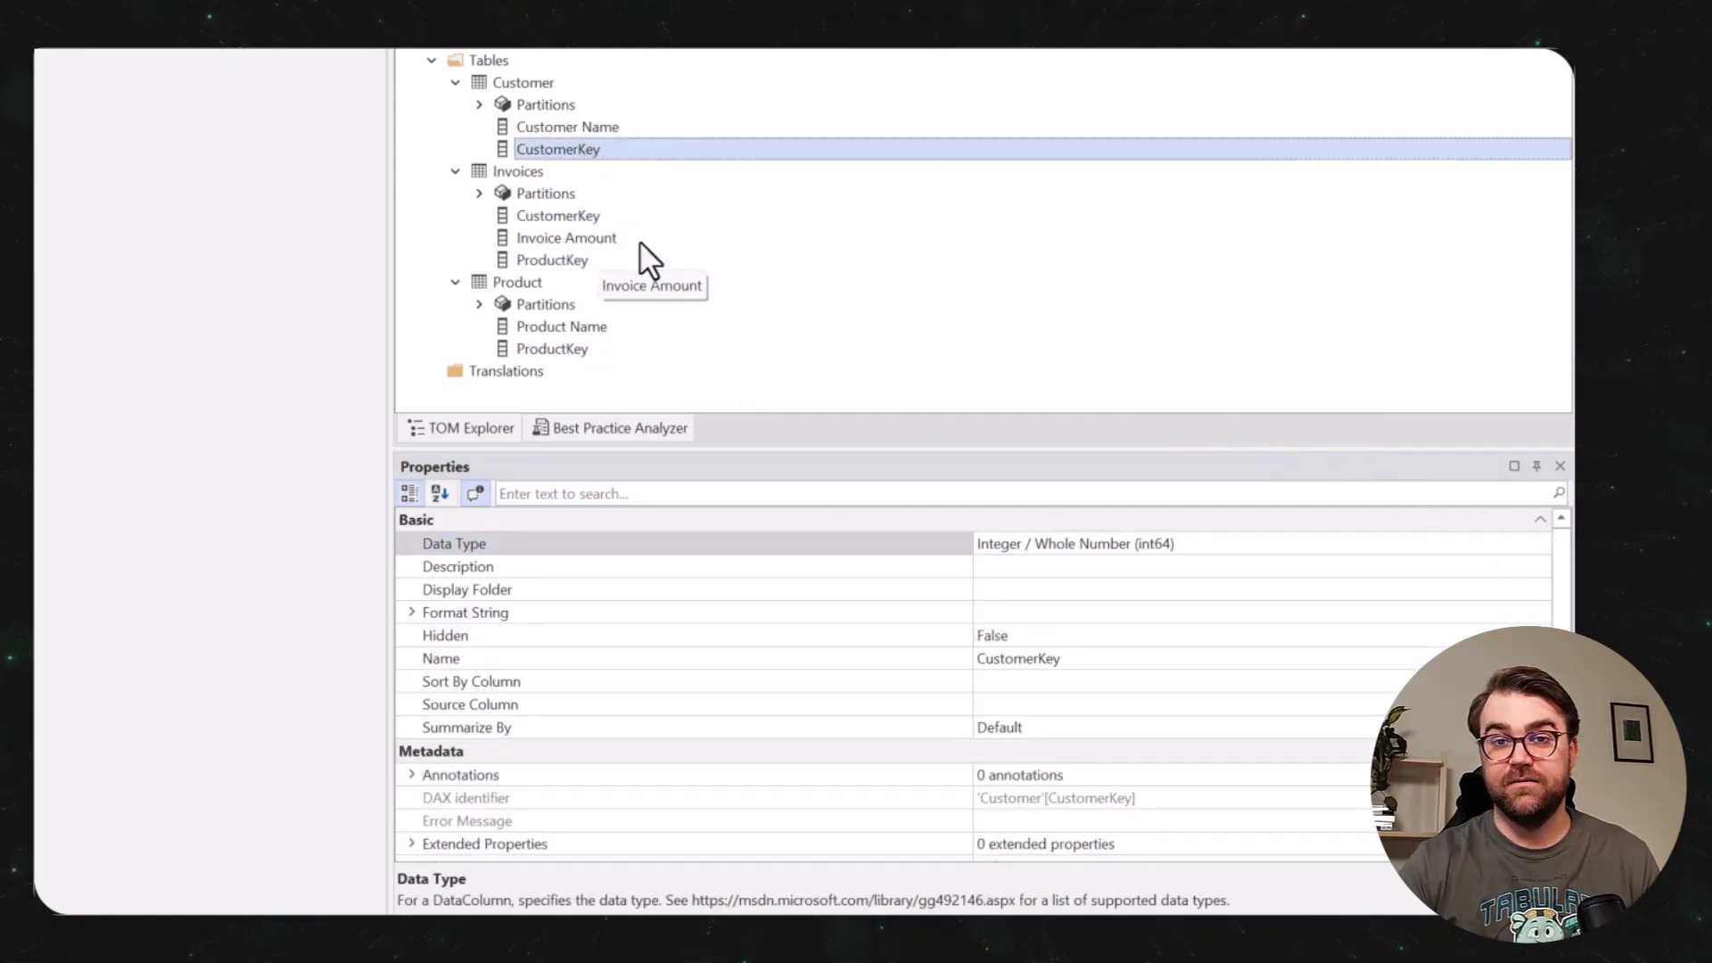
Set the data type of the Invoice Amount column to Currency / Fixed Decimal Number (decimal).
{"action": "left_click", "coordinate": [639, 241]}
{"action": "left_click", "coordinate": [1540, 544]}
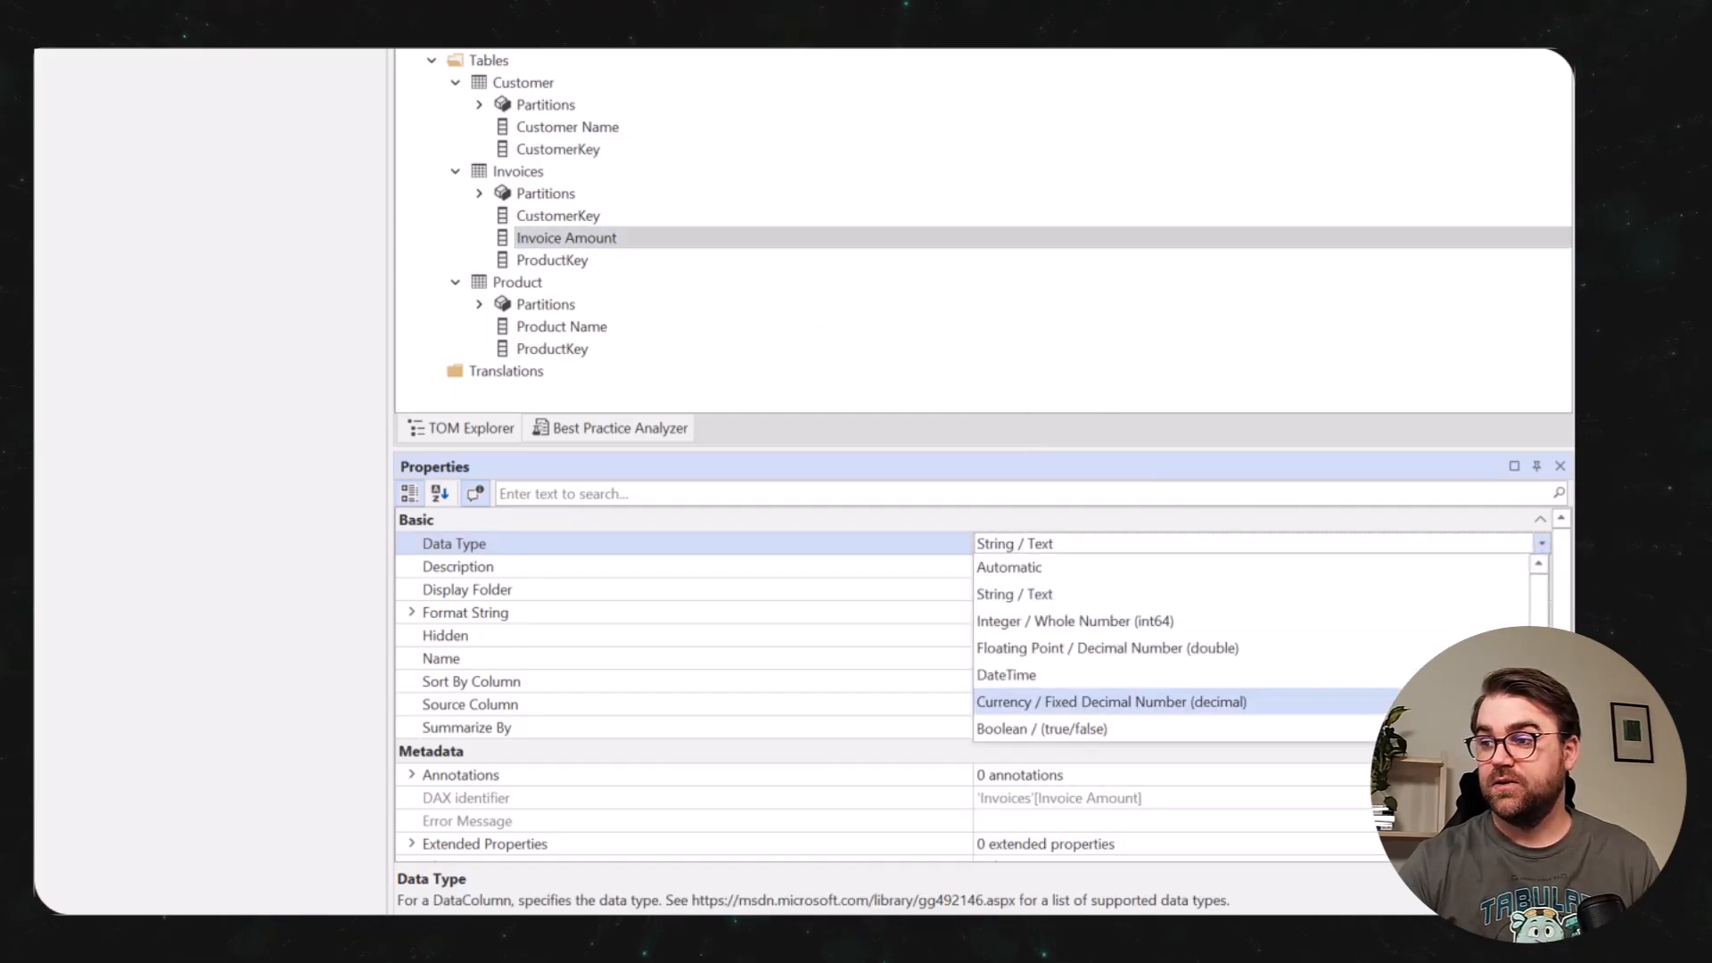
{"action": "left_click", "coordinate": [1249, 701]}
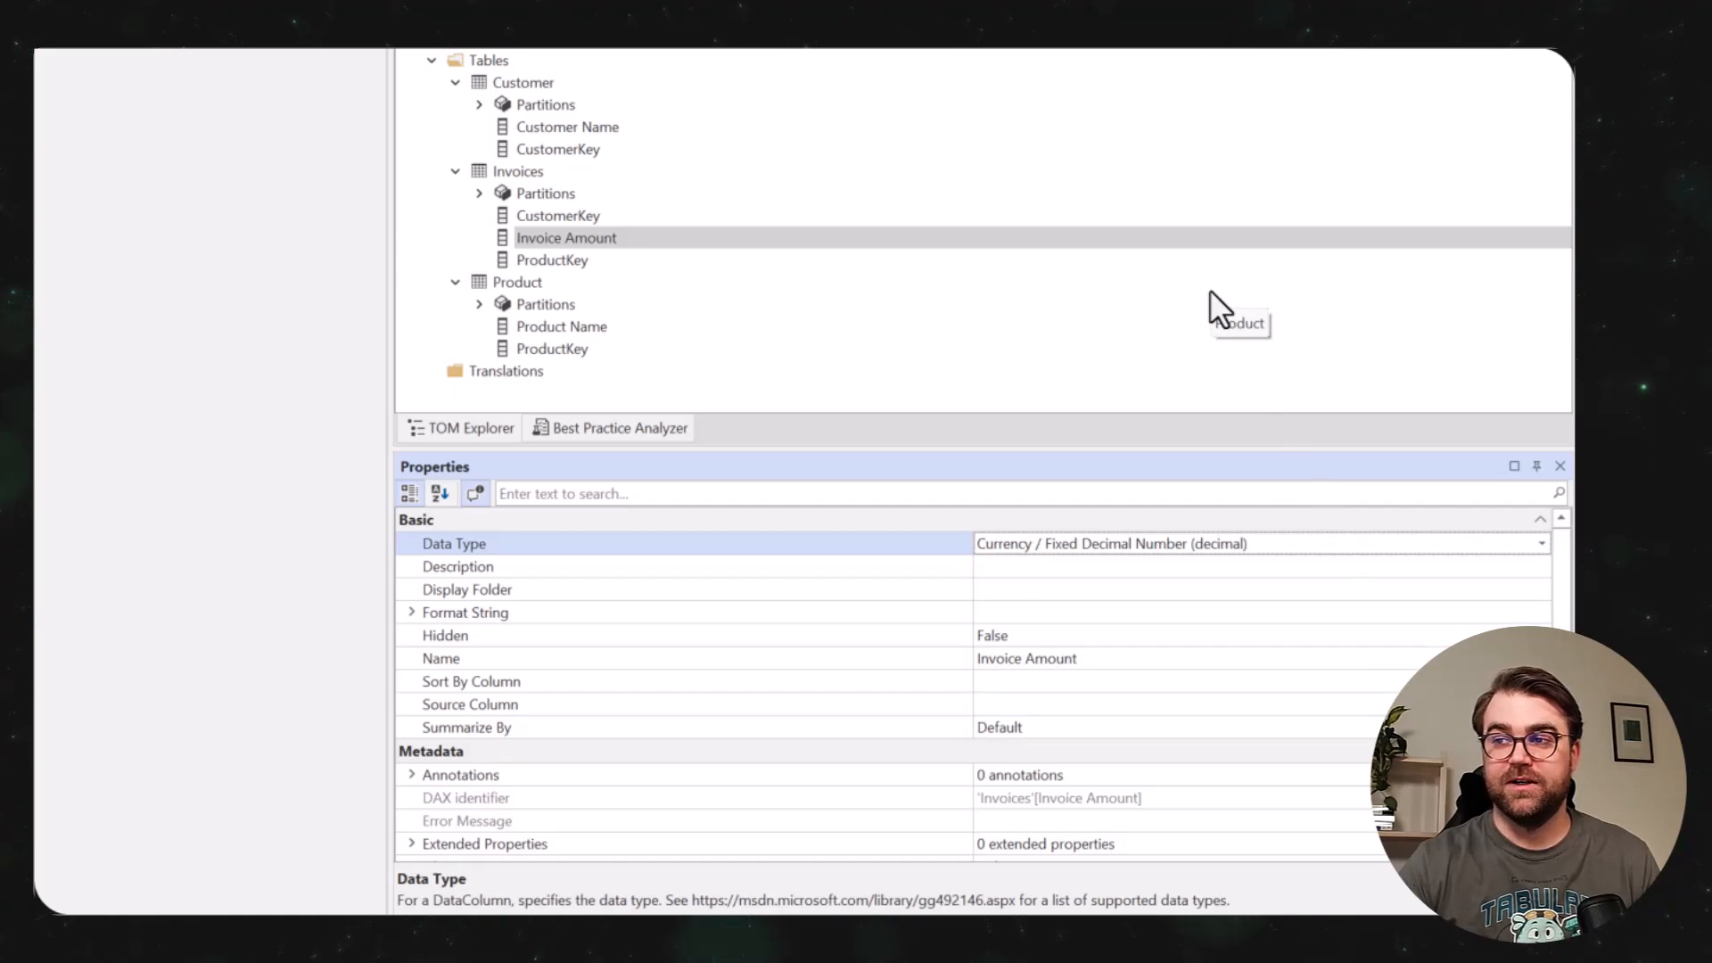
Set the source column of Invoice Amount to Invoice Amount and that of CustomerKey to CustomerKey.
{"action": "left_click", "coordinate": [1057, 705]}
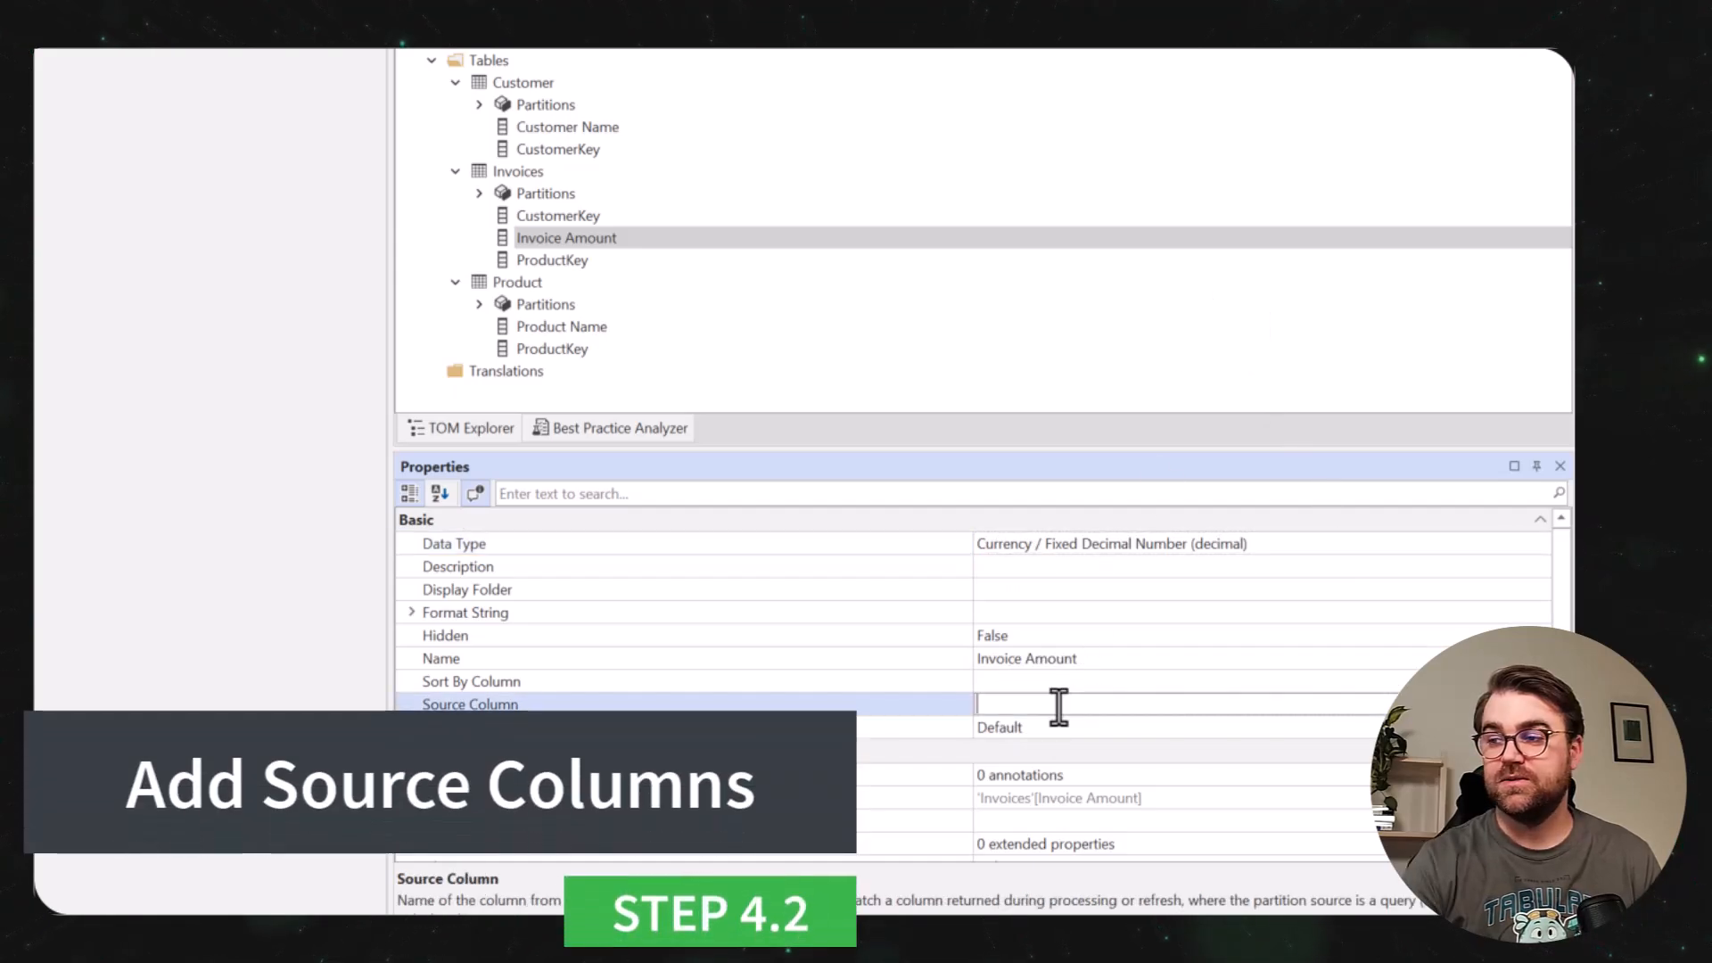
{"action": "type", "text": "A"}
{"action": "type", "text": "nvoice"}
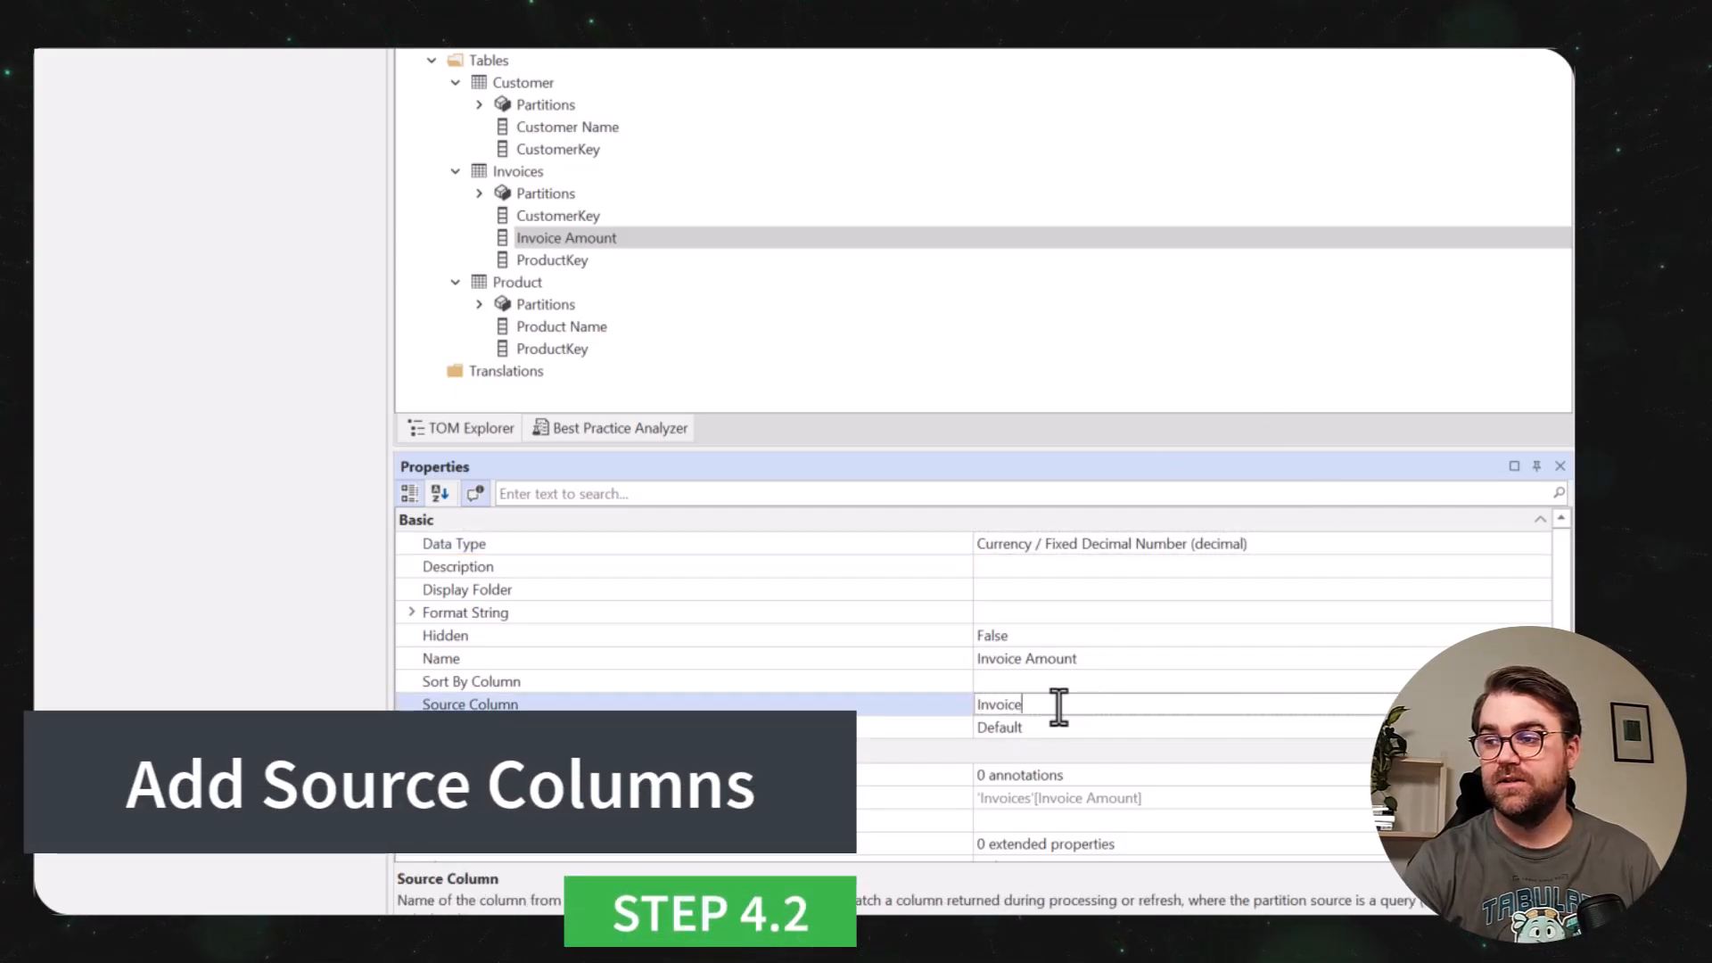
{"action": "type", "text": " Amount"}
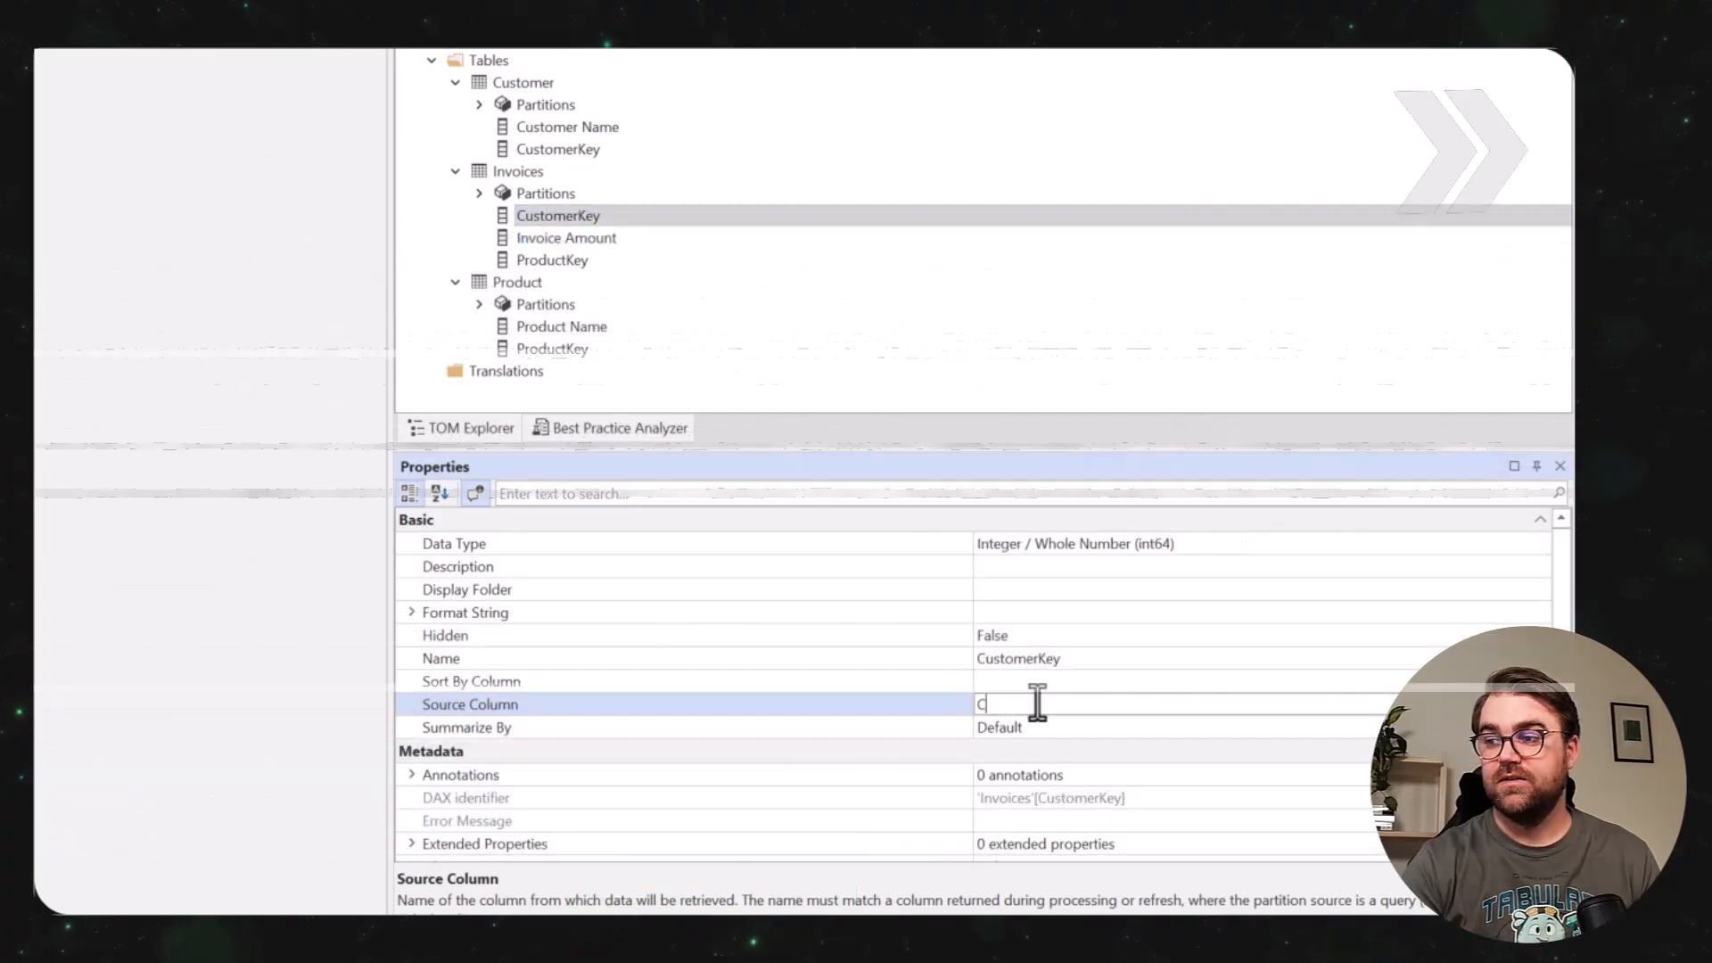
{"action": "type", "text": "ustomerKey"}
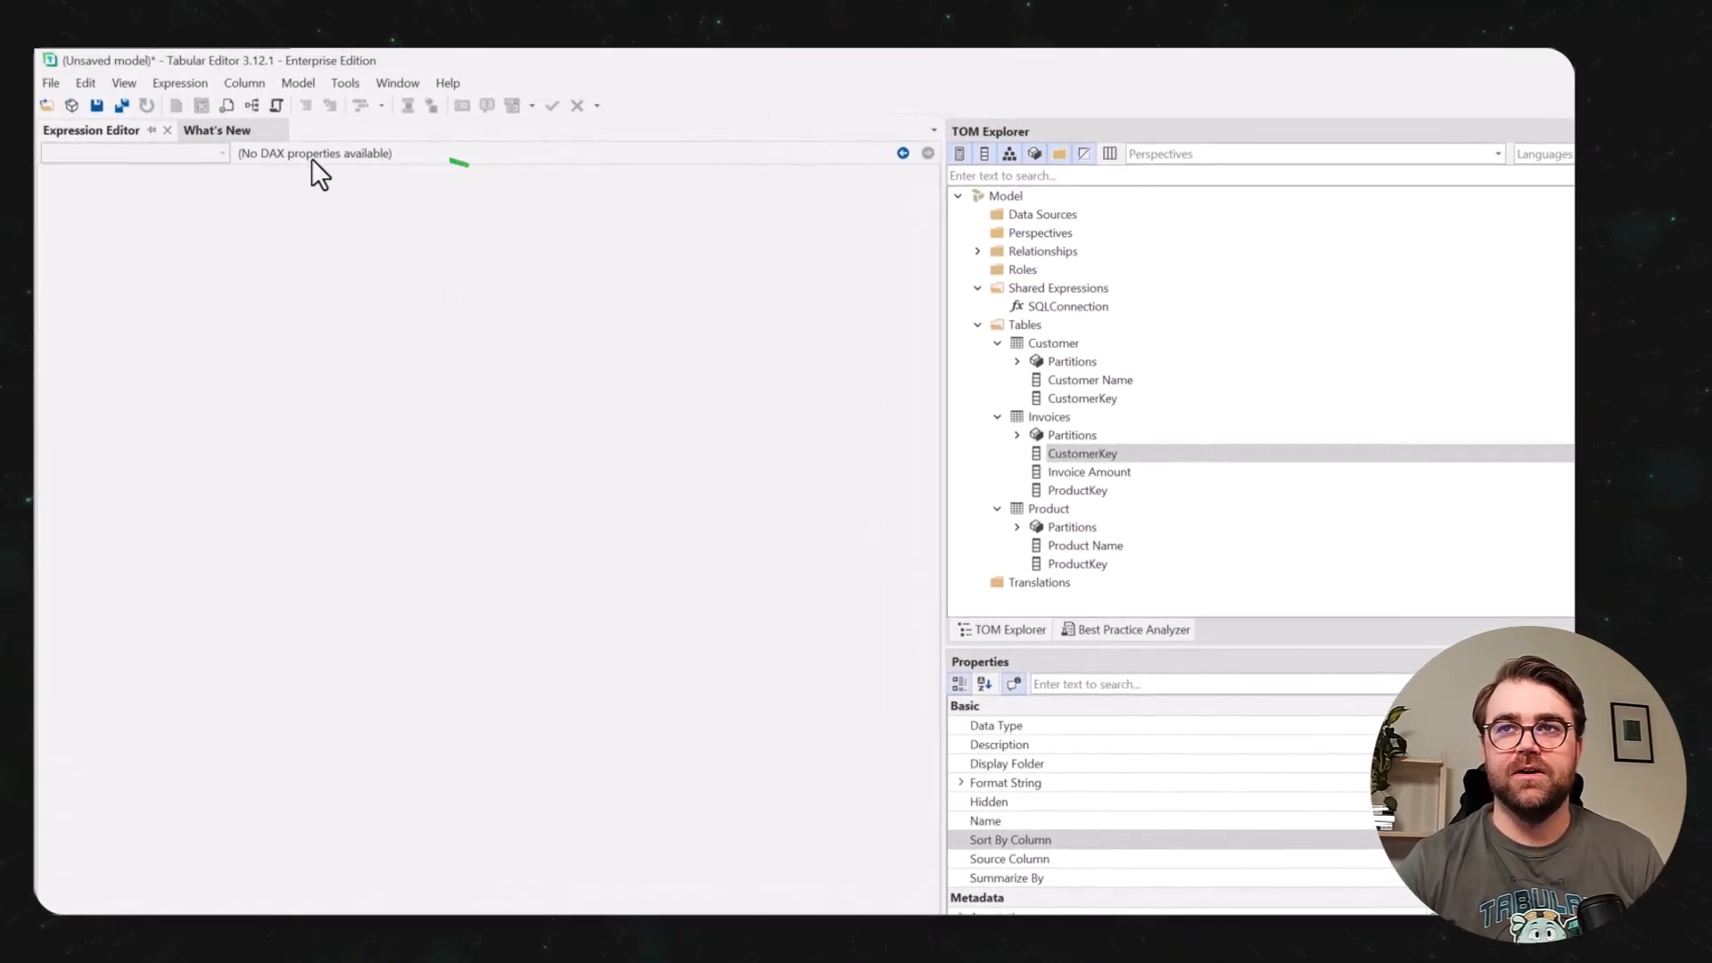
Create a new model diagram and place the Customer, Invoices and Product tables on it.
{"action": "left_click", "coordinate": [252, 106]}
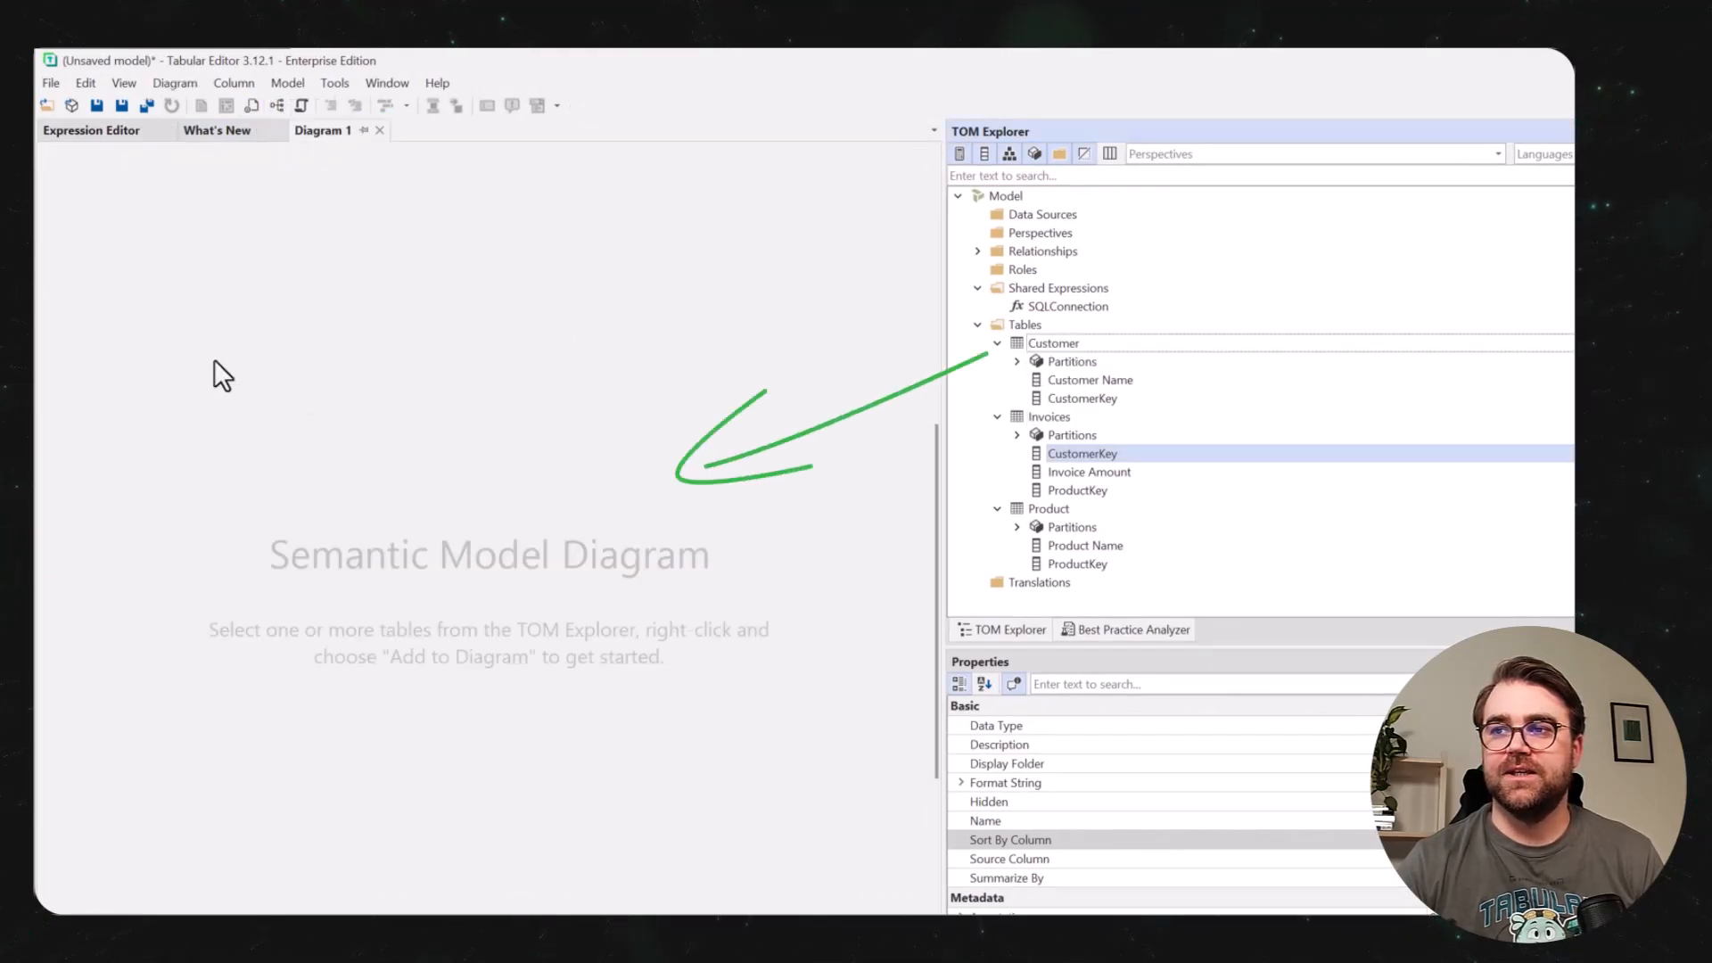
{"action": "left_click_drag", "start_coordinate": [215, 362], "coordinate": [220, 367]}
{"action": "left_click_drag", "start_coordinate": [1049, 417], "coordinate": [553, 401]}
{"action": "left_click_drag", "start_coordinate": [1049, 509], "coordinate": [212, 588]}
Create an enabled many-to-one relationship from CustomerKey in Invoices to CustomerKey in Customer.
{"action": "left_click", "coordinate": [1168, 675]}
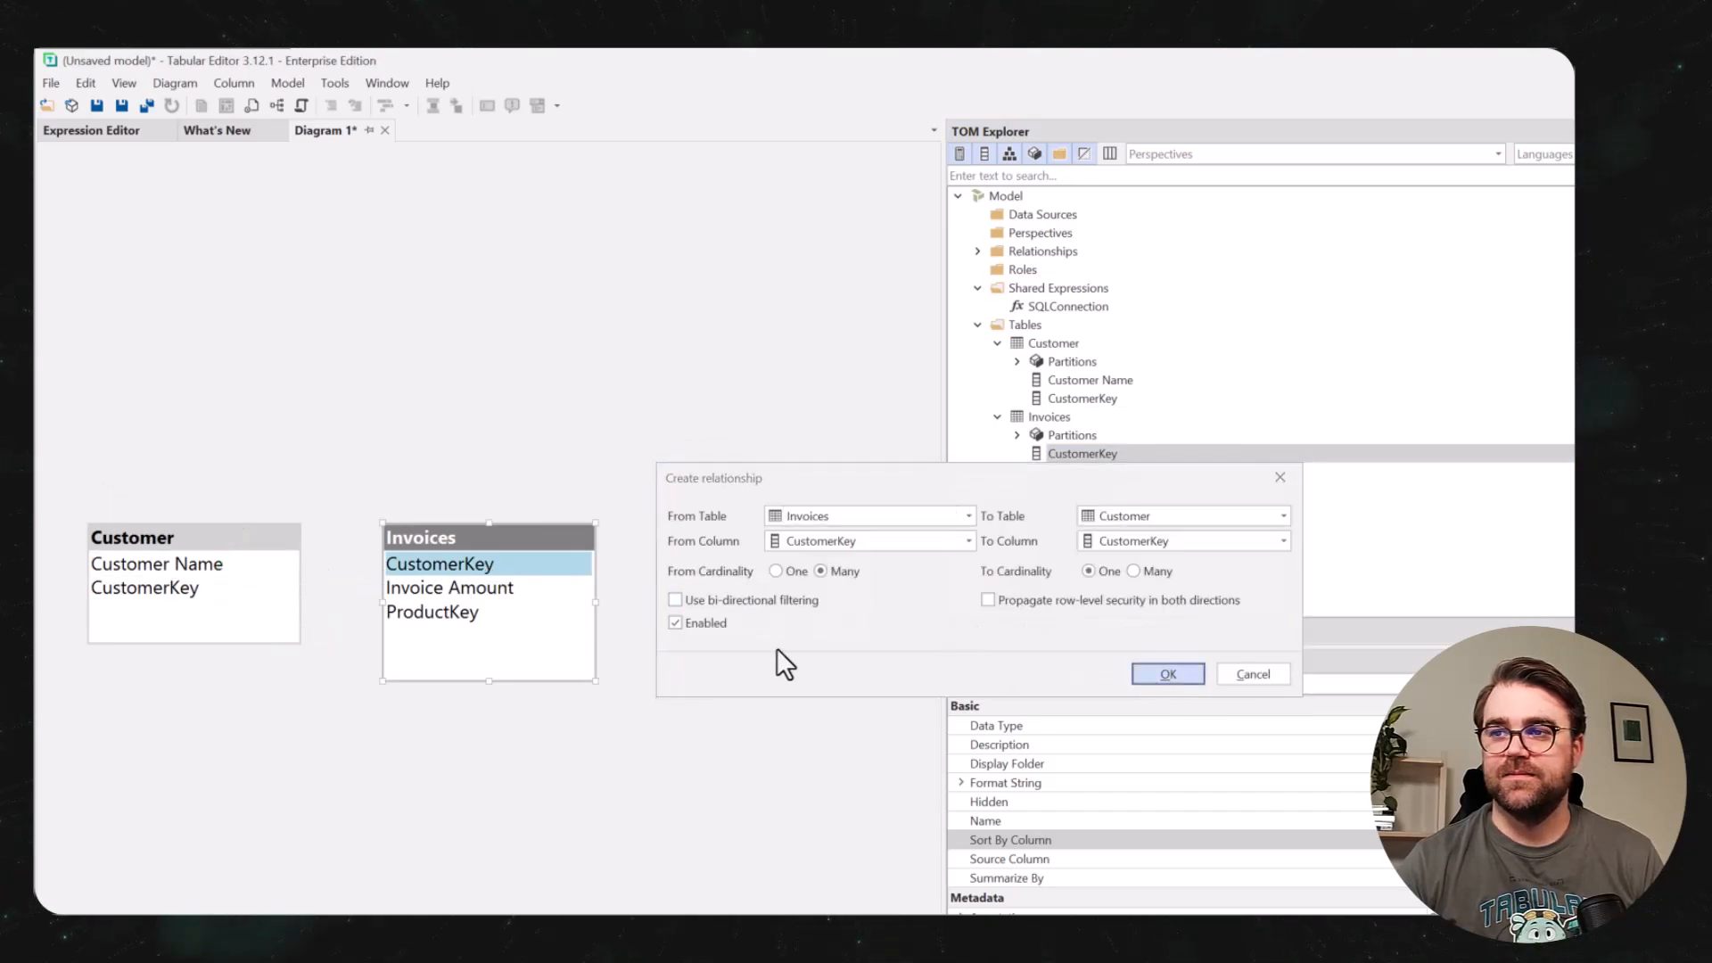
Create an enabled many-to-one relationship from ProductKey in Invoices to ProductKey in Product.
{"action": "left_click_drag", "start_coordinate": [432, 611], "coordinate": [729, 597]}
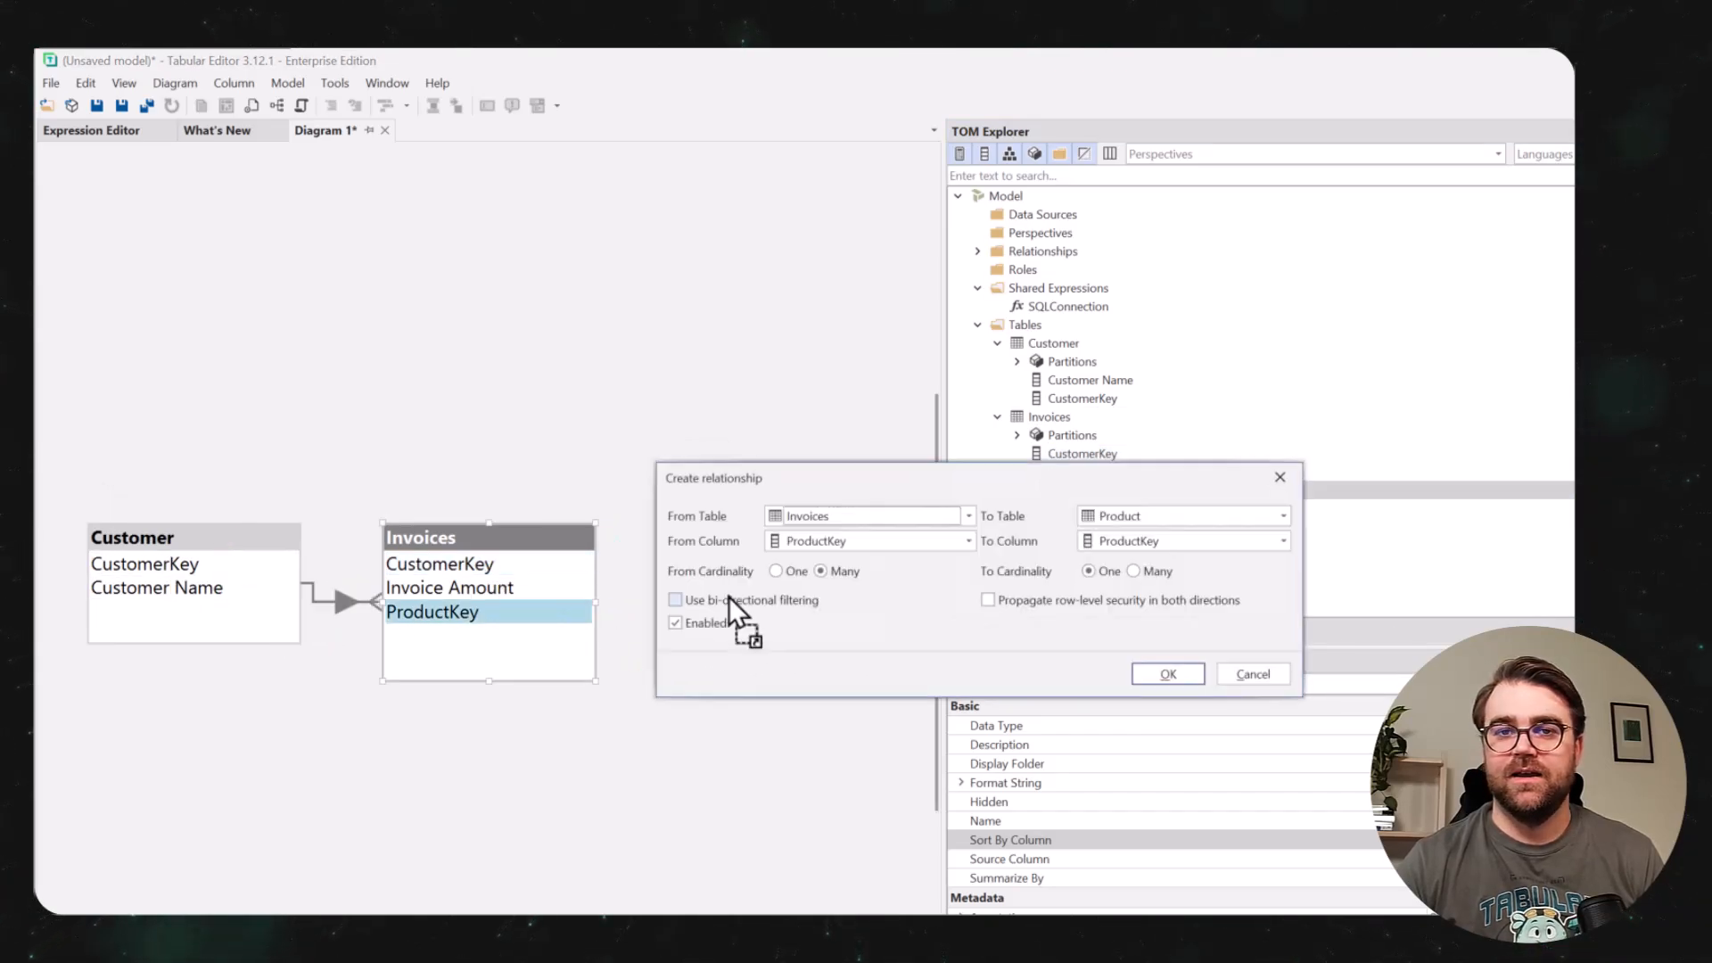
{"action": "left_click", "coordinate": [1189, 678]}
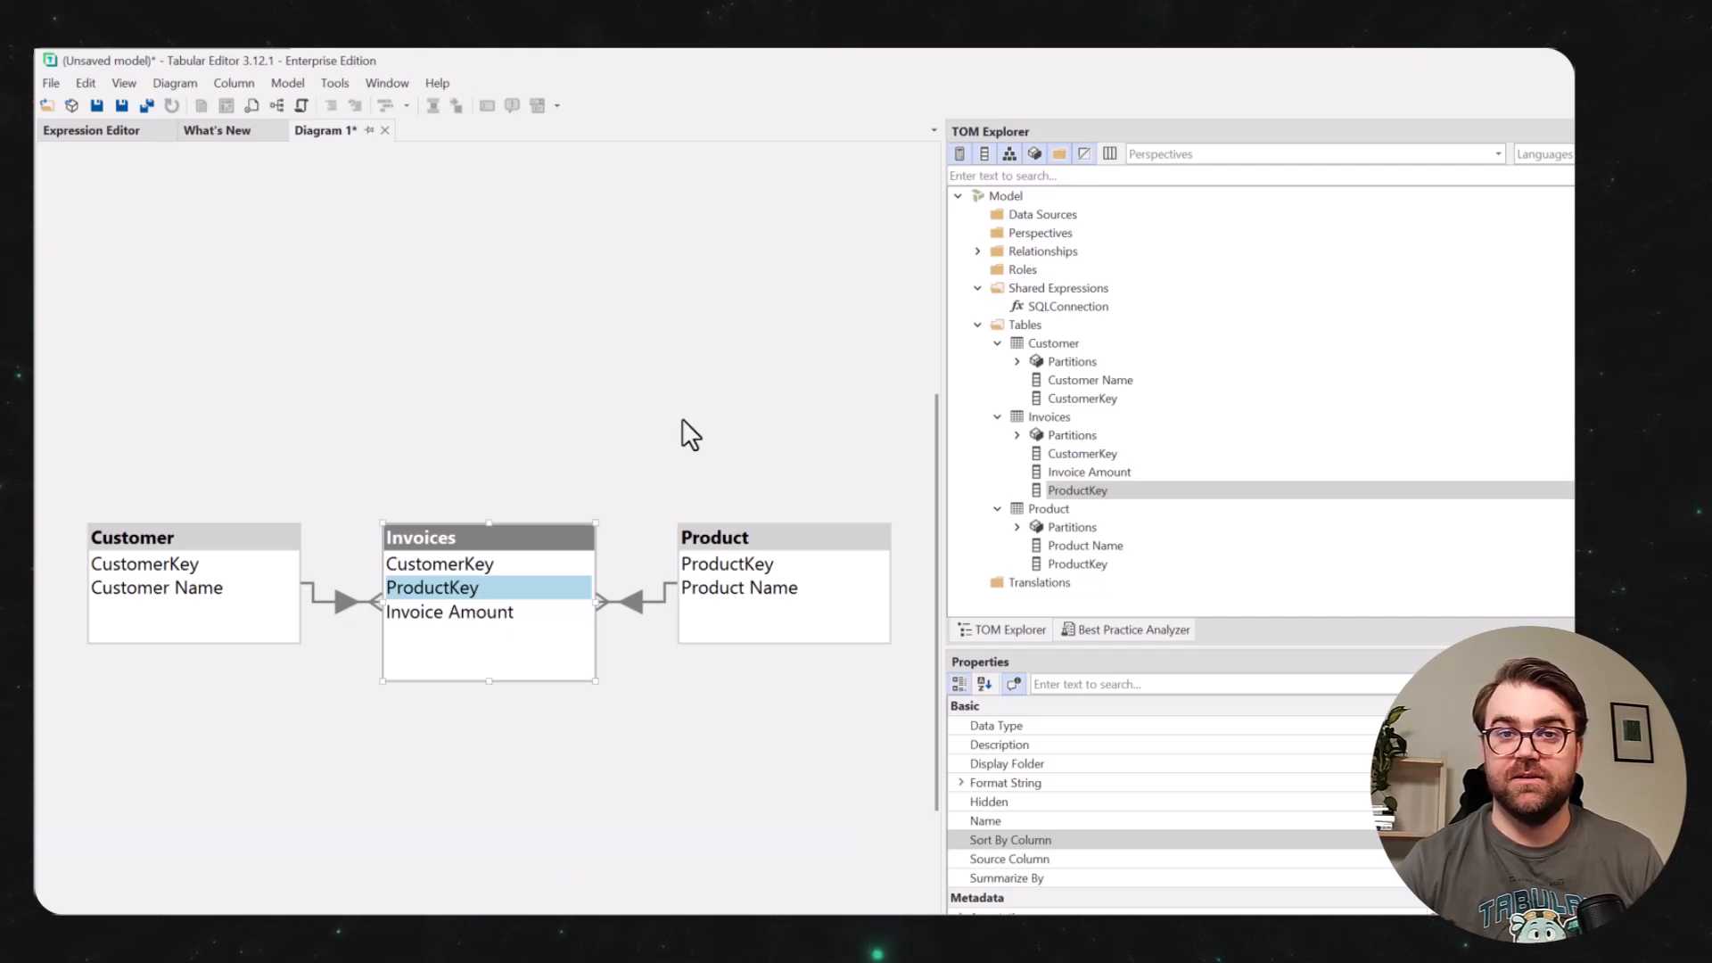
Open the DAX script CalendarDateScriptSimple.te3daxs and apply it to the model to create the Dates calculated table.
{"action": "left_click", "coordinate": [50, 106]}
{"action": "double_click", "coordinate": [375, 233]}
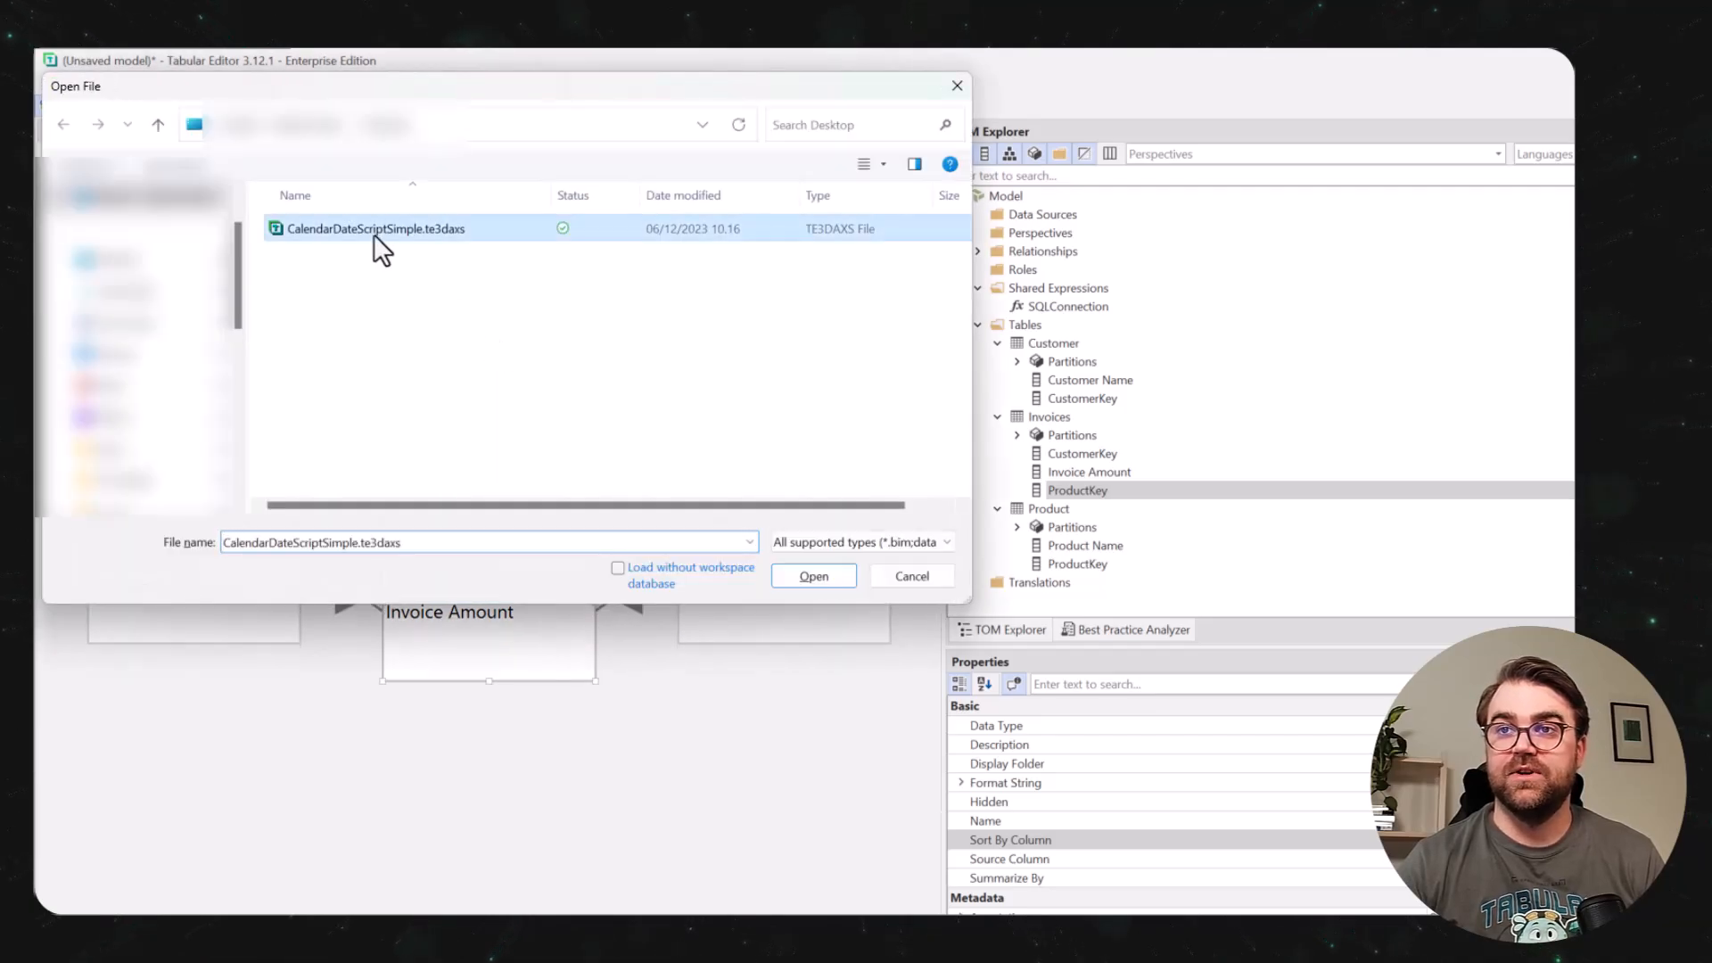
{"action": "key", "text": "F6"}
{"action": "left_click", "coordinate": [997, 417]}
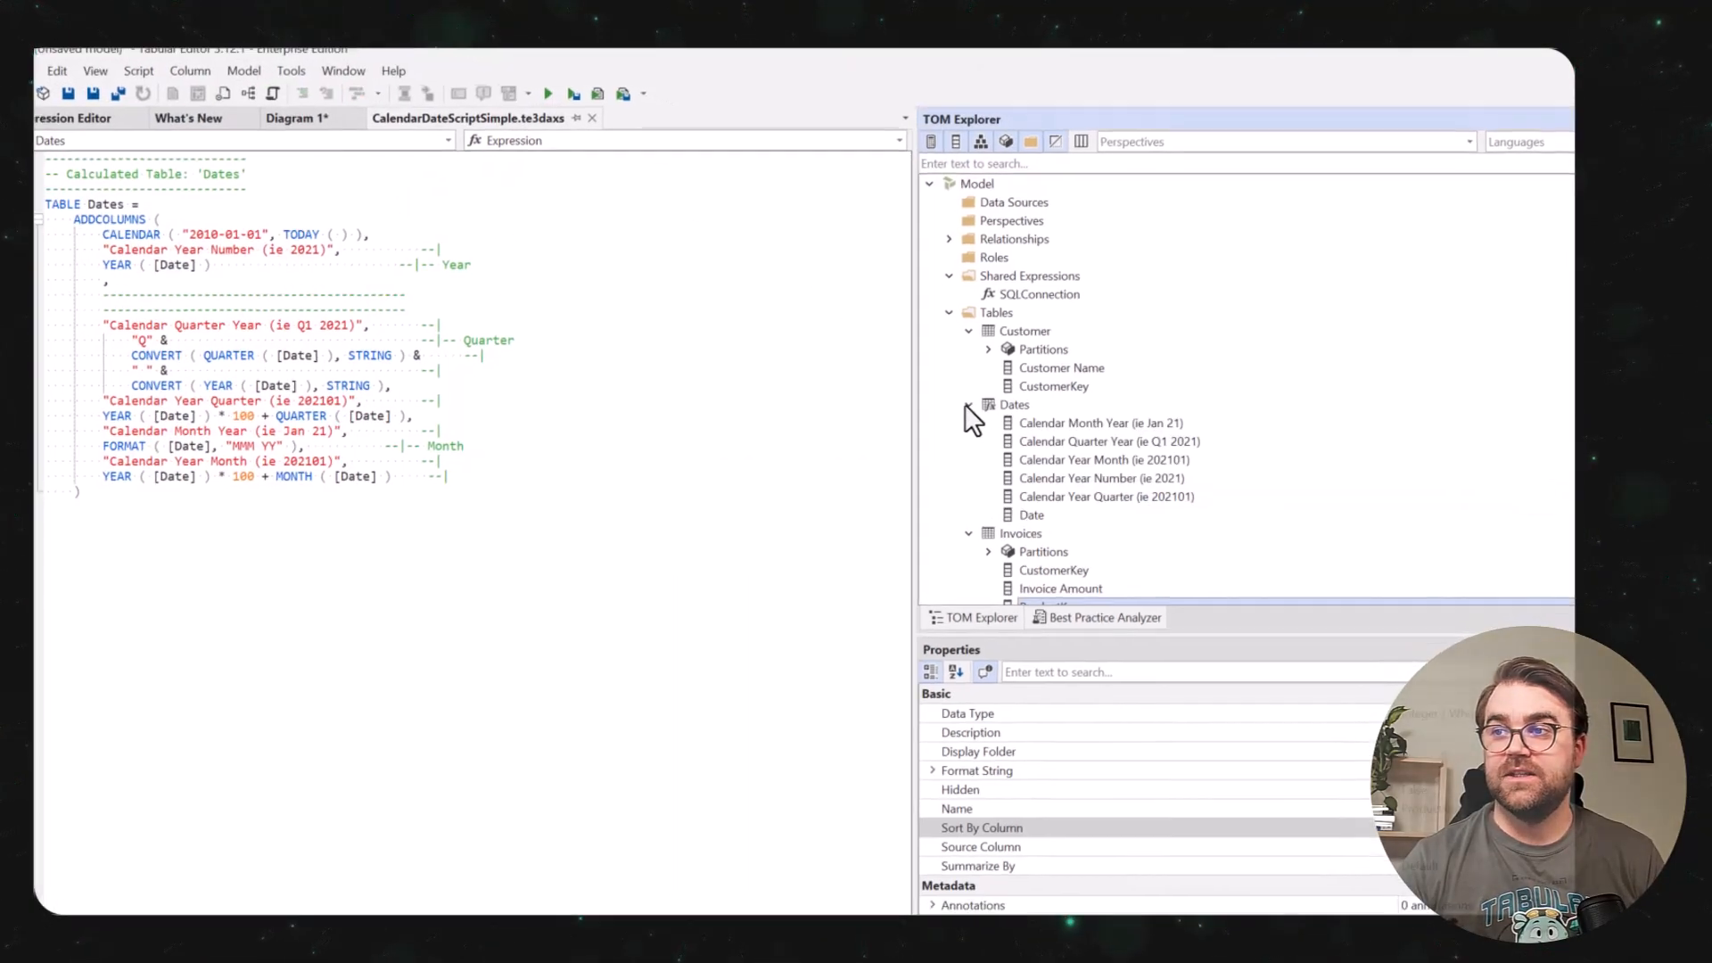
Sort the Calendar Quarter Year (ie Q1 2021) column in Dates by Calendar Year Quarter (ie 202101).
{"action": "left_click", "coordinate": [1125, 435]}
{"action": "left_click", "coordinate": [1518, 700]}
{"action": "left_click", "coordinate": [1501, 706]}
{"action": "left_click", "coordinate": [1415, 737]}
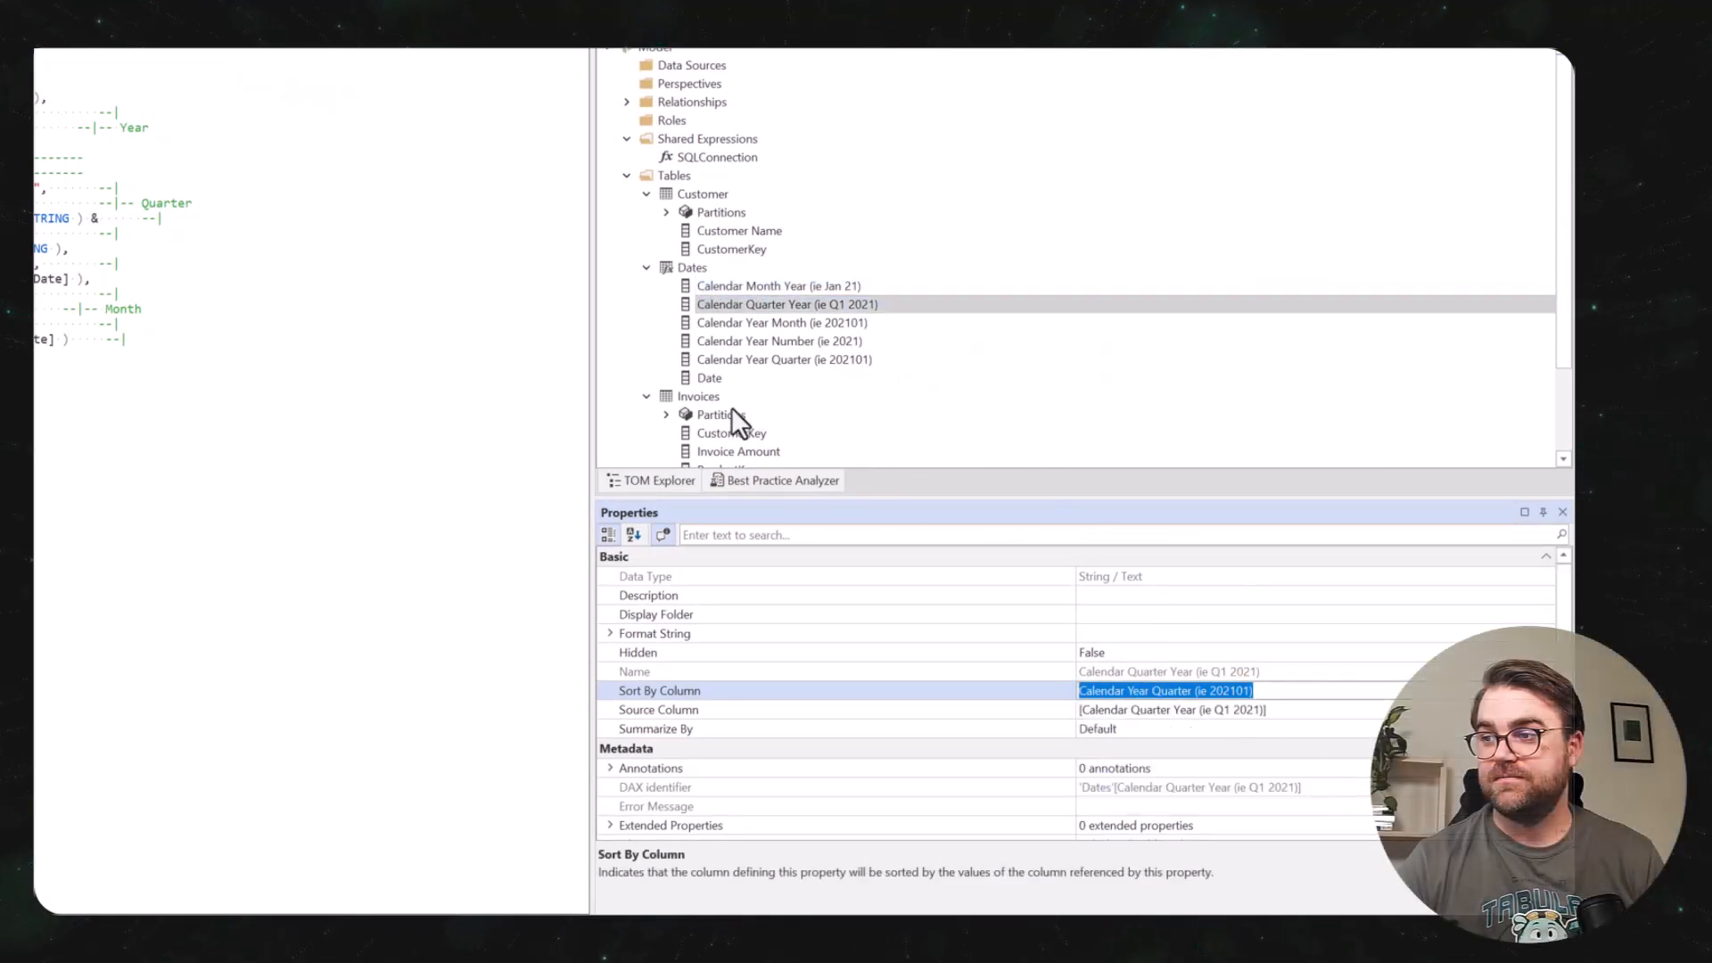
Add a data column named InvoiceDate to the Invoices table and set its data type to DateTime.
{"action": "left_click", "coordinate": [709, 396]}
{"action": "key", "text": "alt+4"}
{"action": "type", "text": "I"}
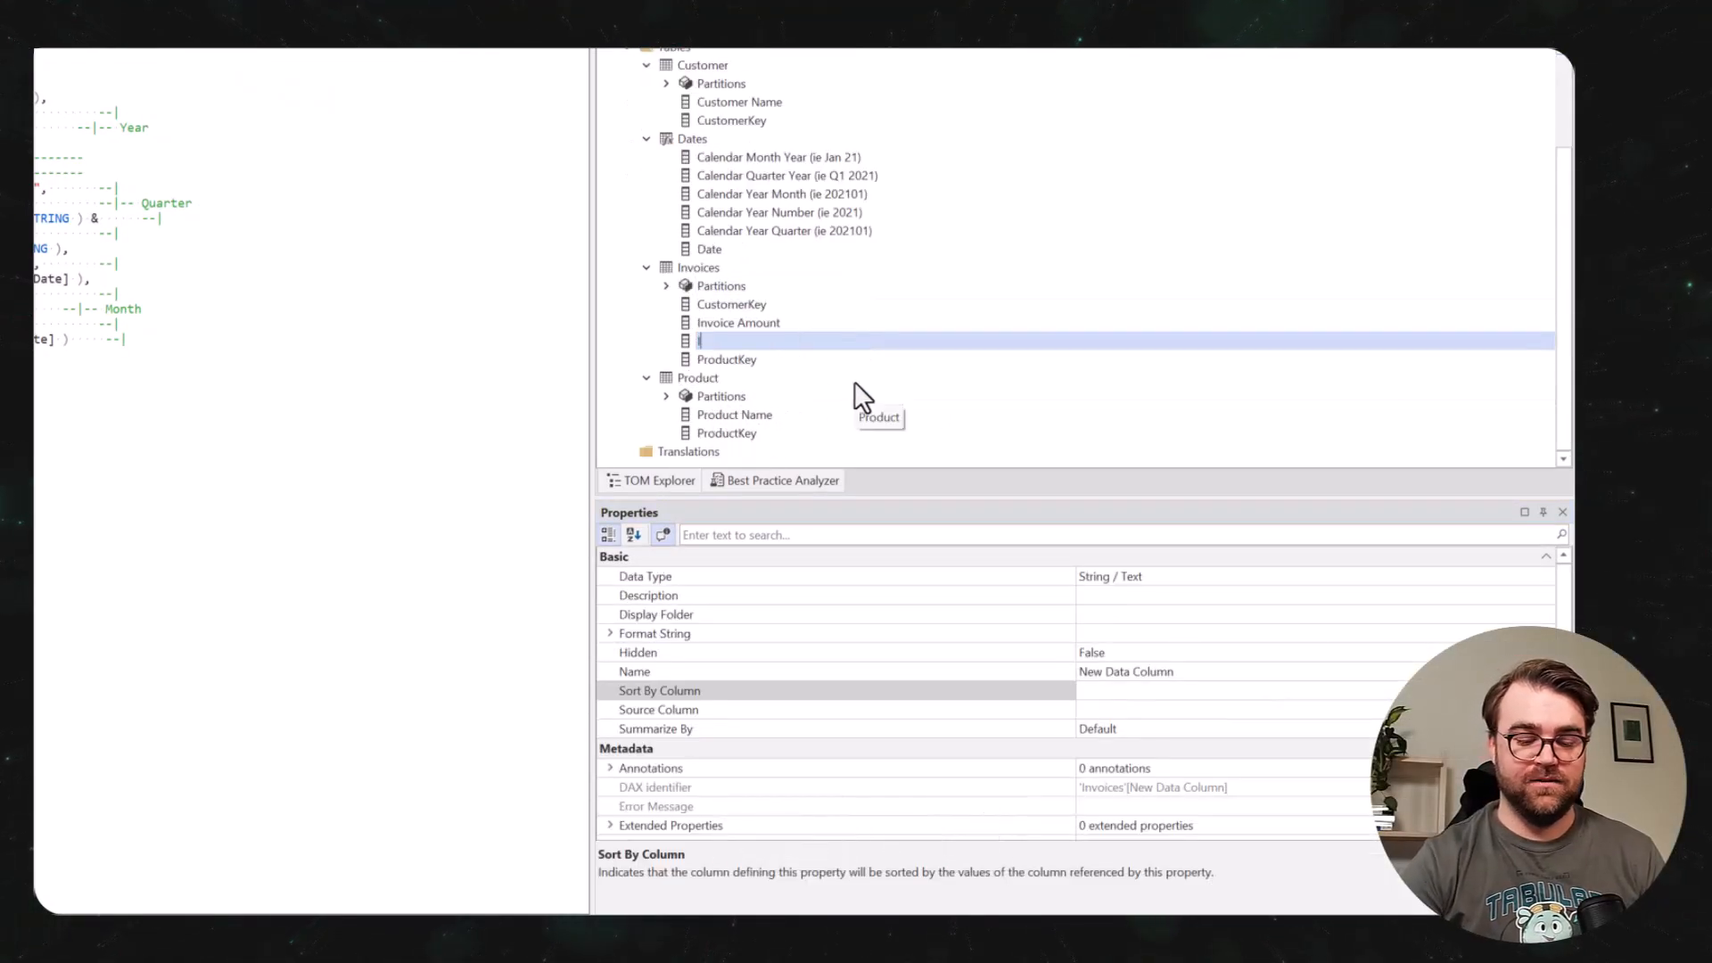
{"action": "type", "text": "nvoiceDate"}
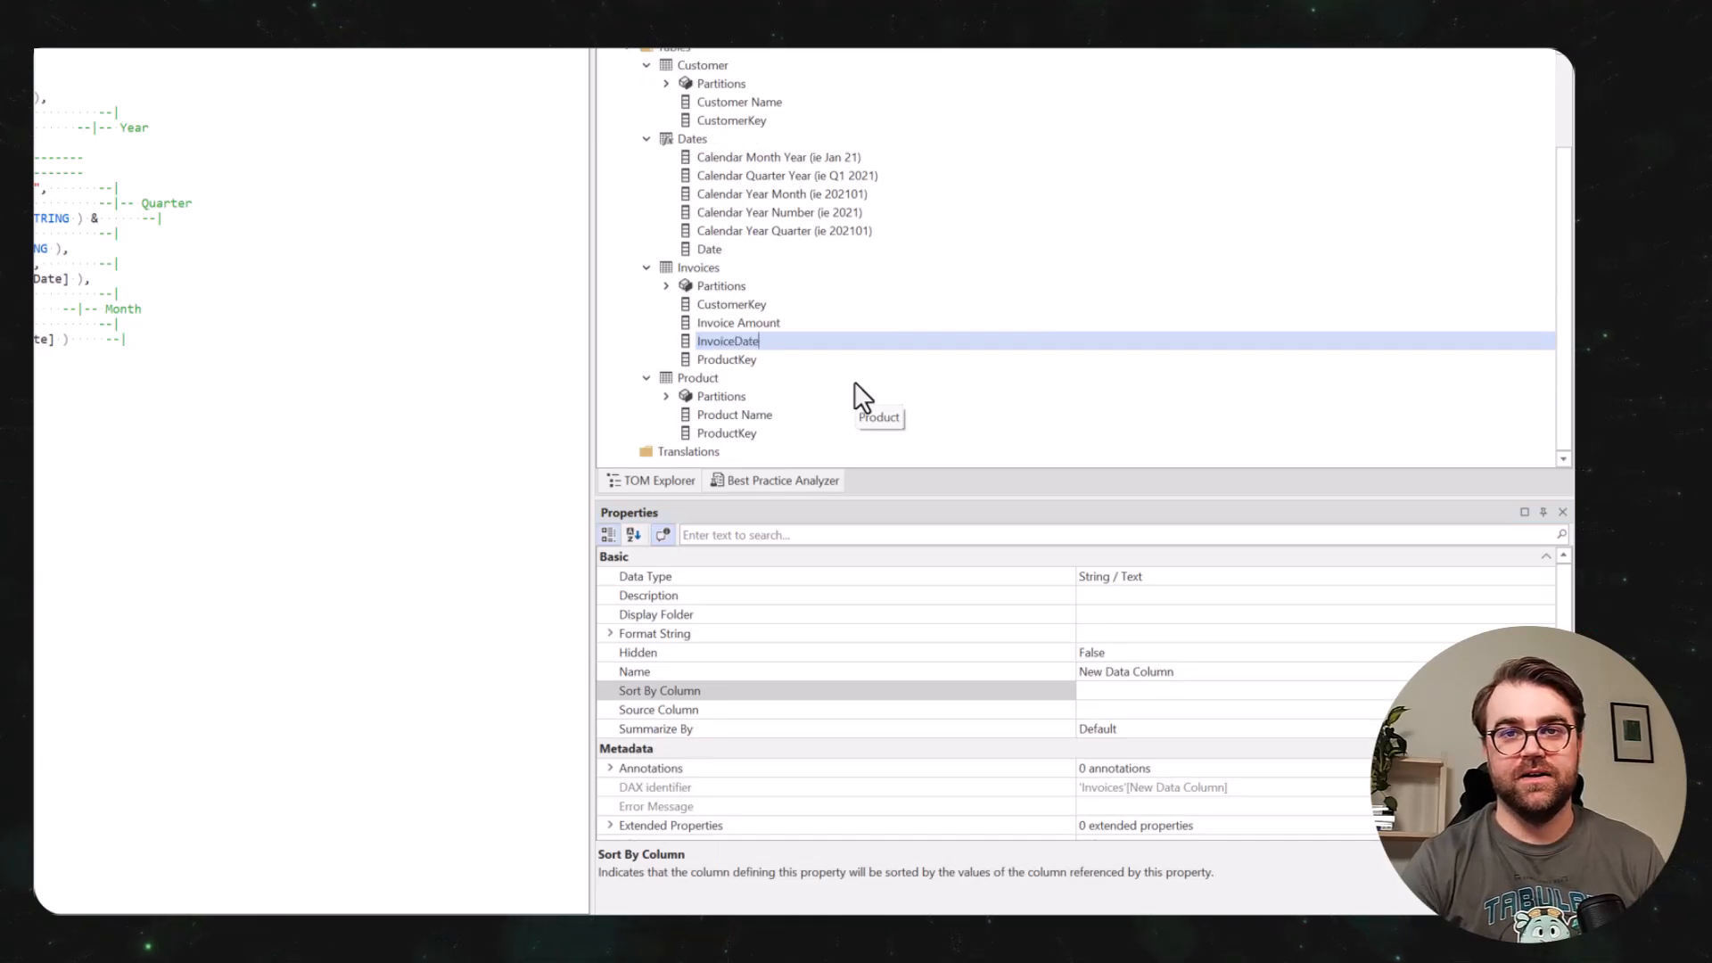
{"action": "key", "text": "Return"}
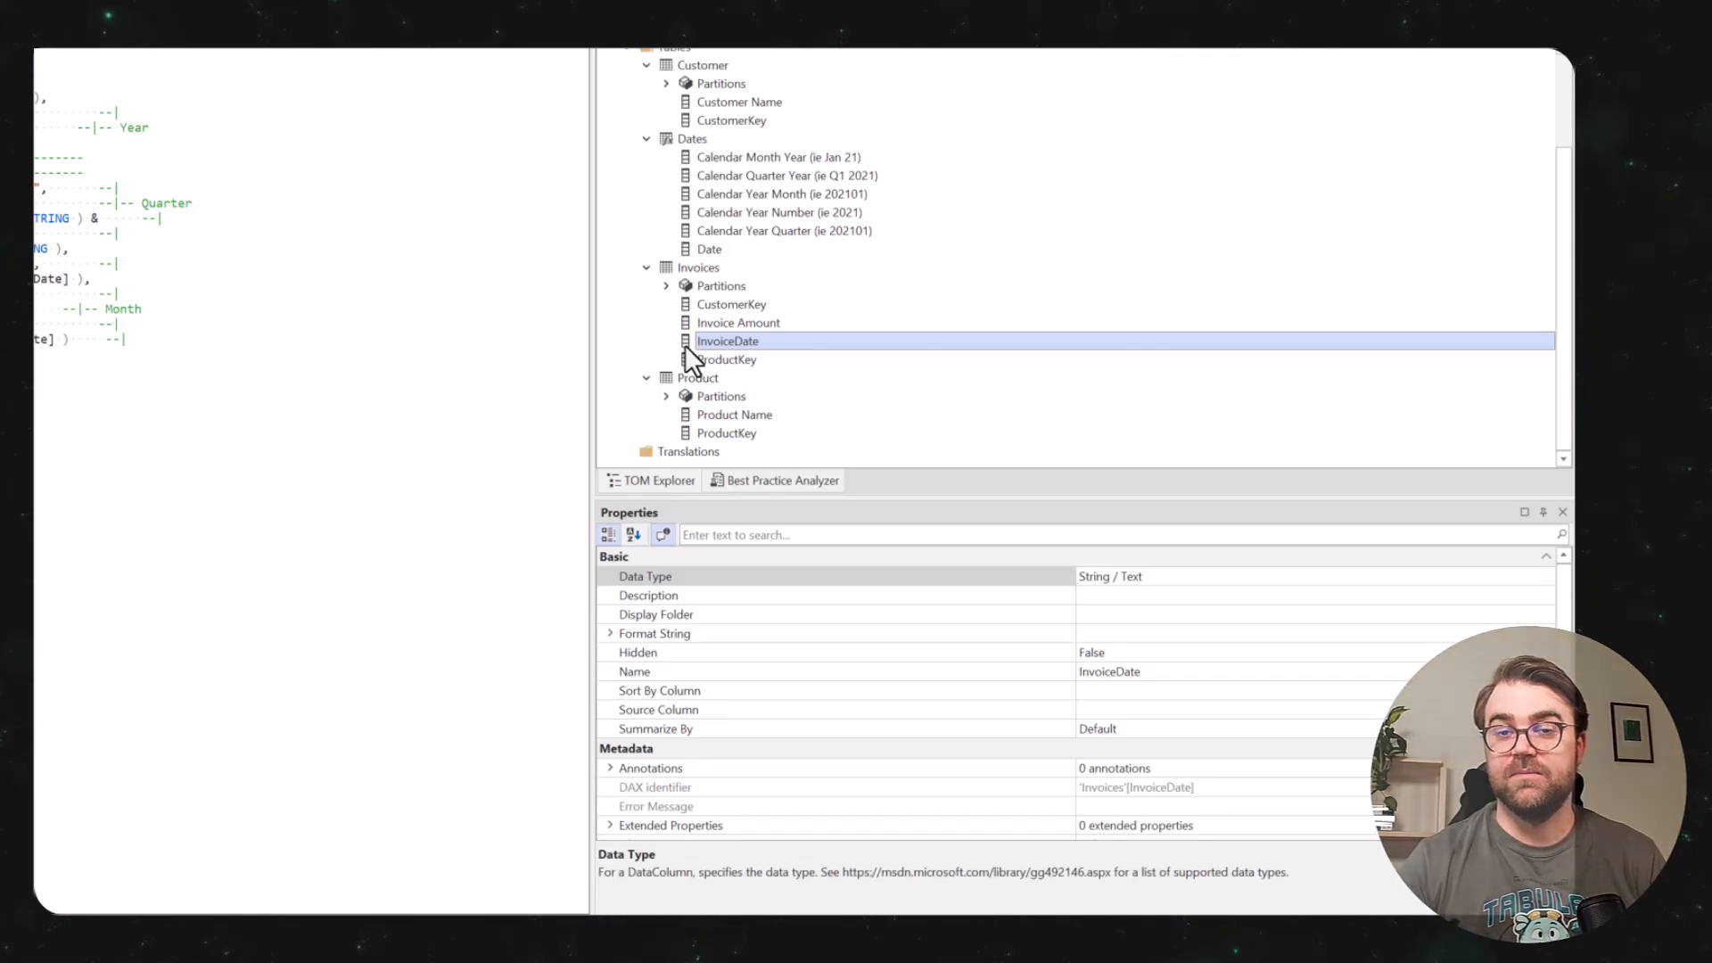
{"action": "left_click", "coordinate": [1546, 577]}
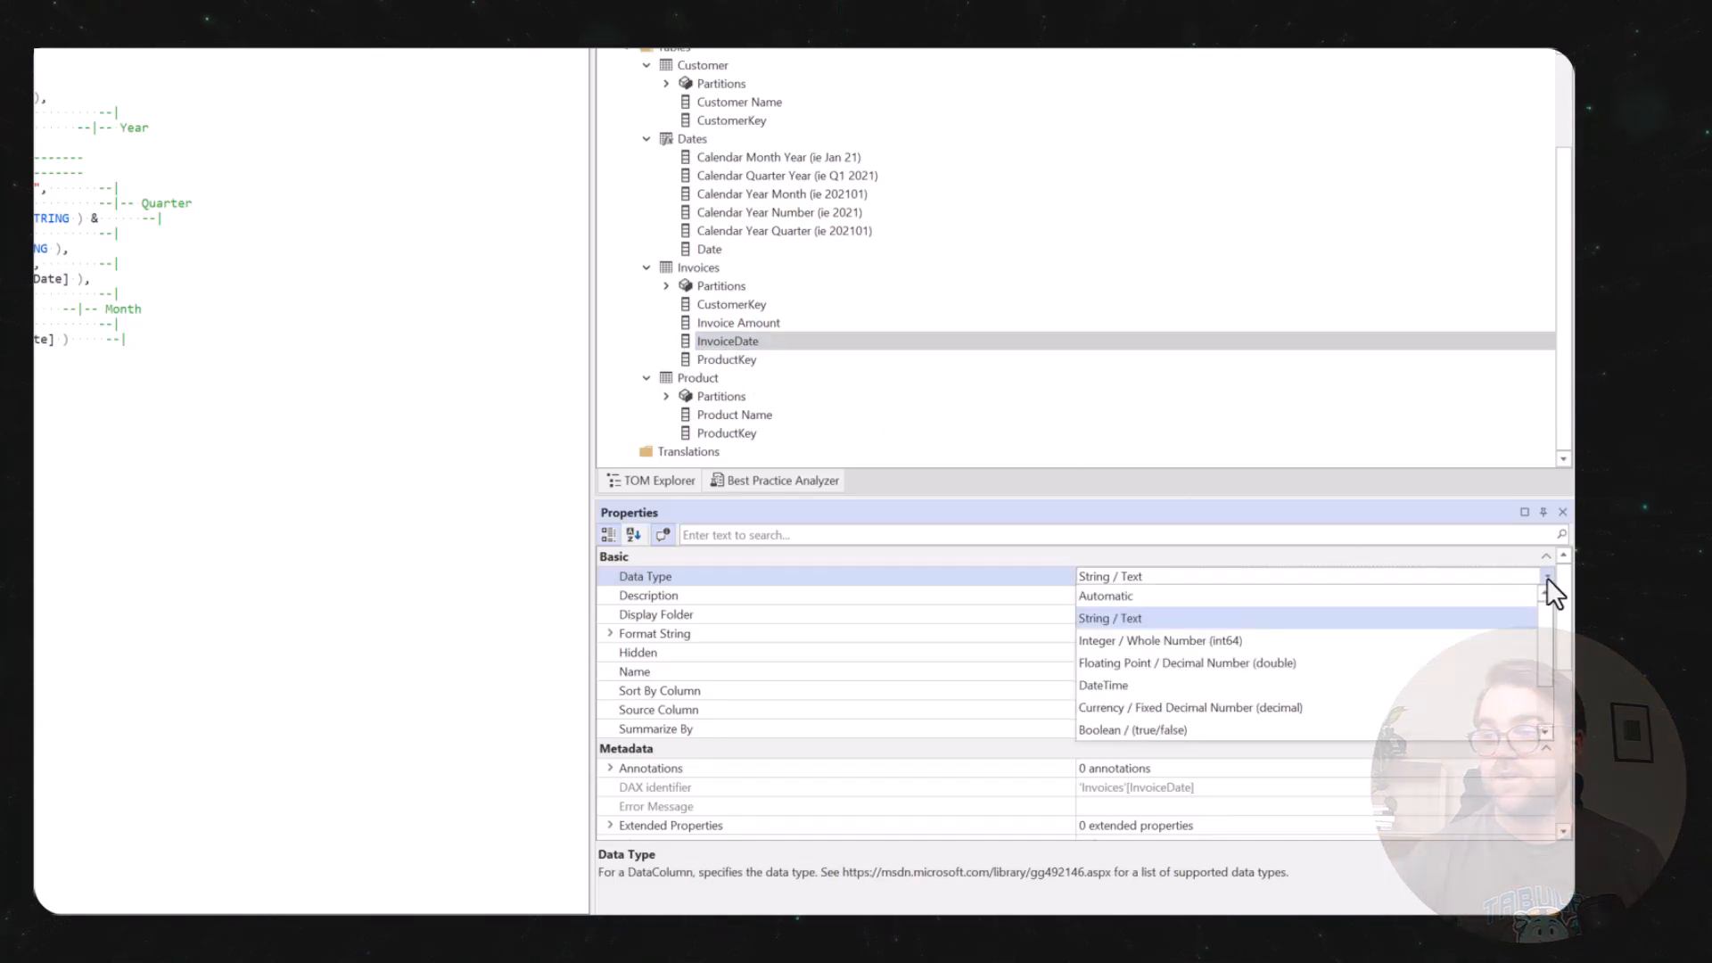
{"action": "left_click", "coordinate": [1090, 688]}
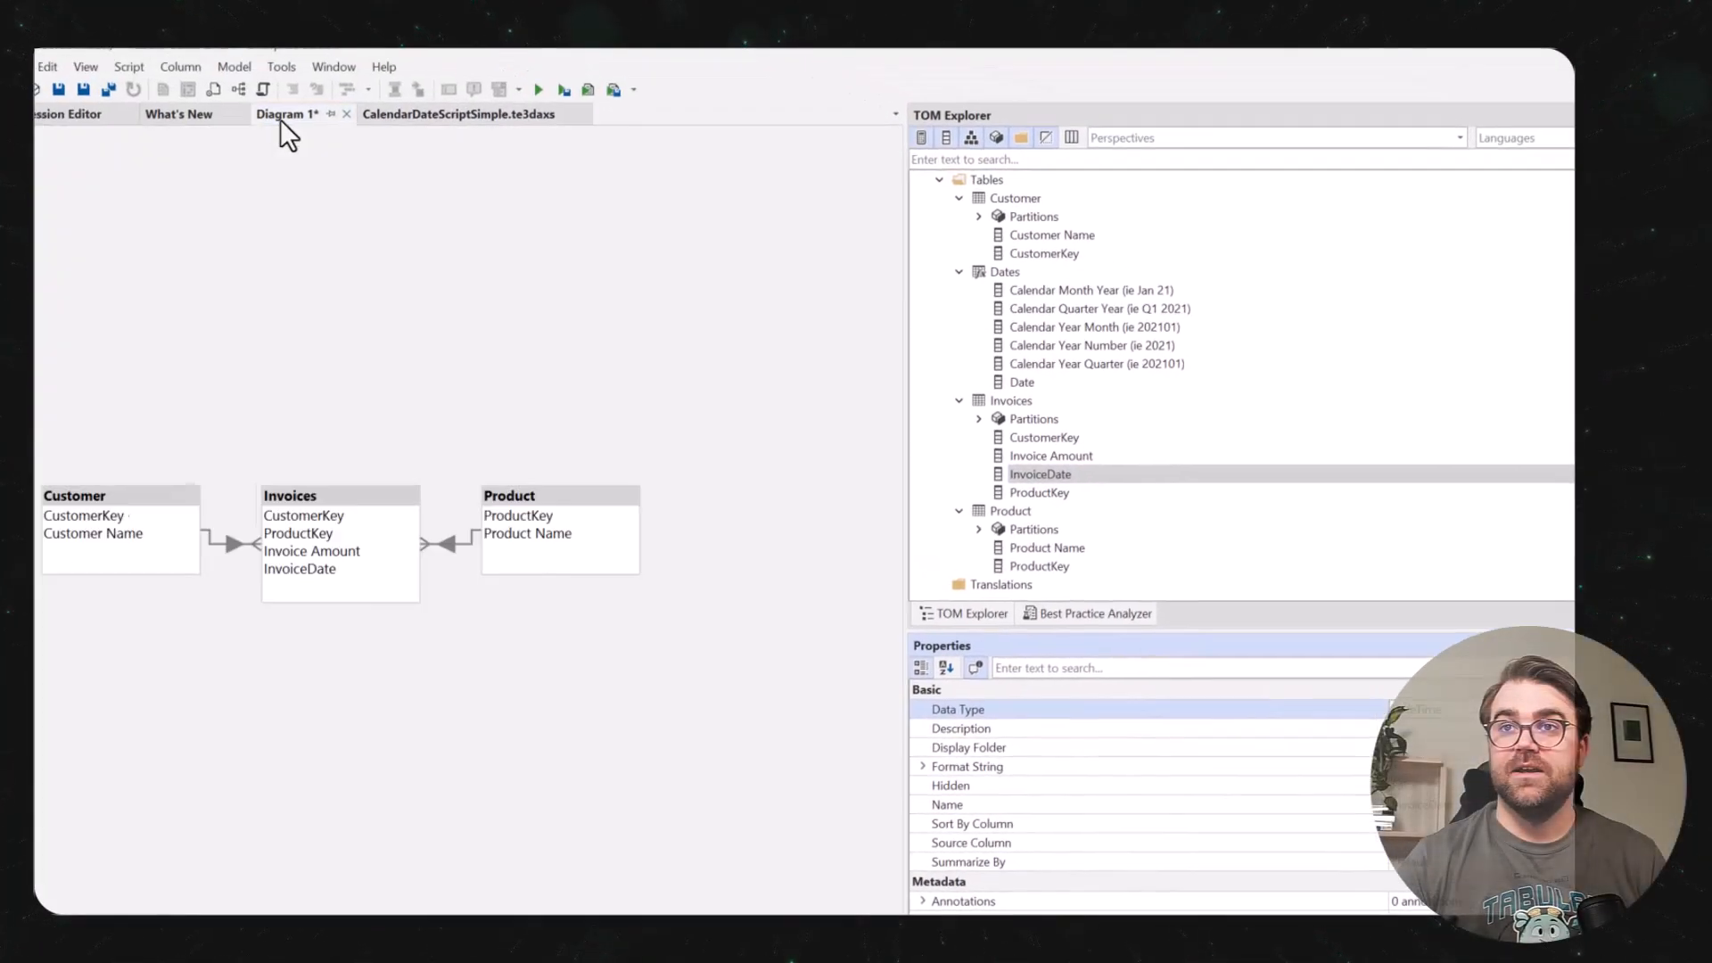
Add the Dates table to the diagram and create an enabled many-to-one relationship from InvoiceDate in Invoices to Date in Dates.
{"action": "left_click_drag", "start_coordinate": [1003, 282], "coordinate": [475, 346]}
{"action": "mouse_move", "coordinate": [419, 590]}
{"action": "left_mouse_down"}
{"action": "mouse_move", "coordinate": [705, 651]}
{"action": "mouse_move", "coordinate": [774, 628]}
{"action": "left_mouse_up"}
{"action": "left_click", "coordinate": [1167, 674]}
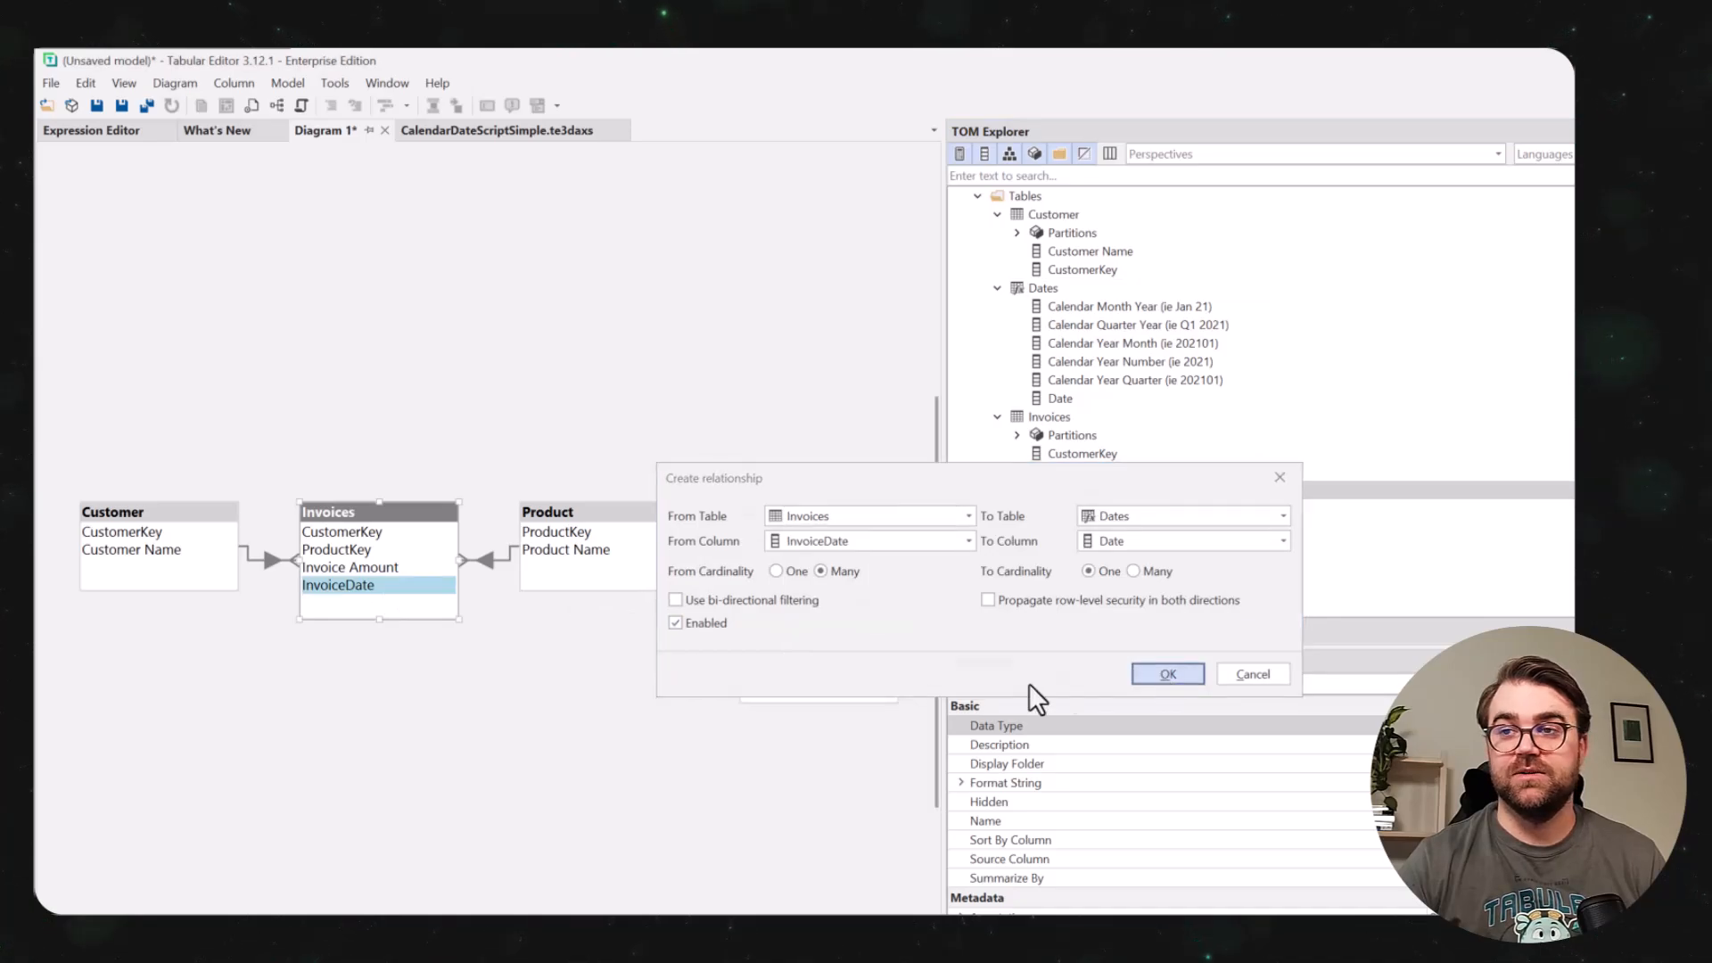
Automatically arrange the tables on the model diagram.
{"action": "right_click", "coordinate": [508, 725]}
{"action": "left_click", "coordinate": [602, 836]}
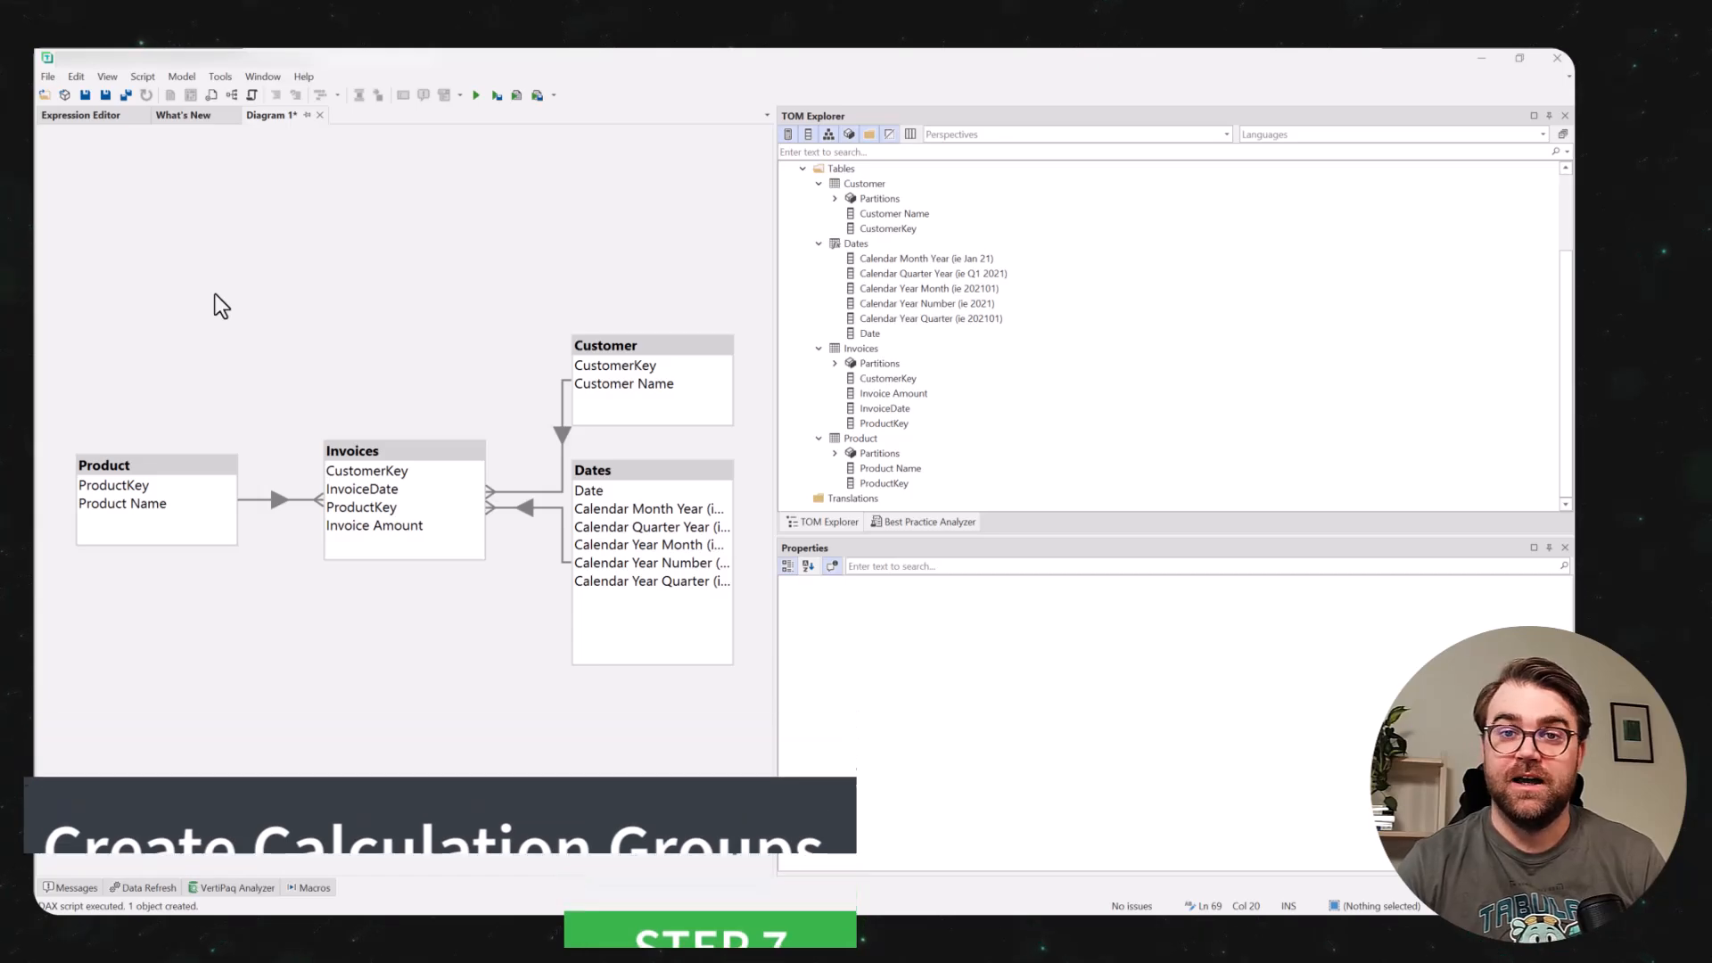
Open the DAX script TimeIntelligence.te3daxs and apply it to create the Time Intelligence calculation group with its calculation items.
{"action": "left_click", "coordinate": [44, 95]}
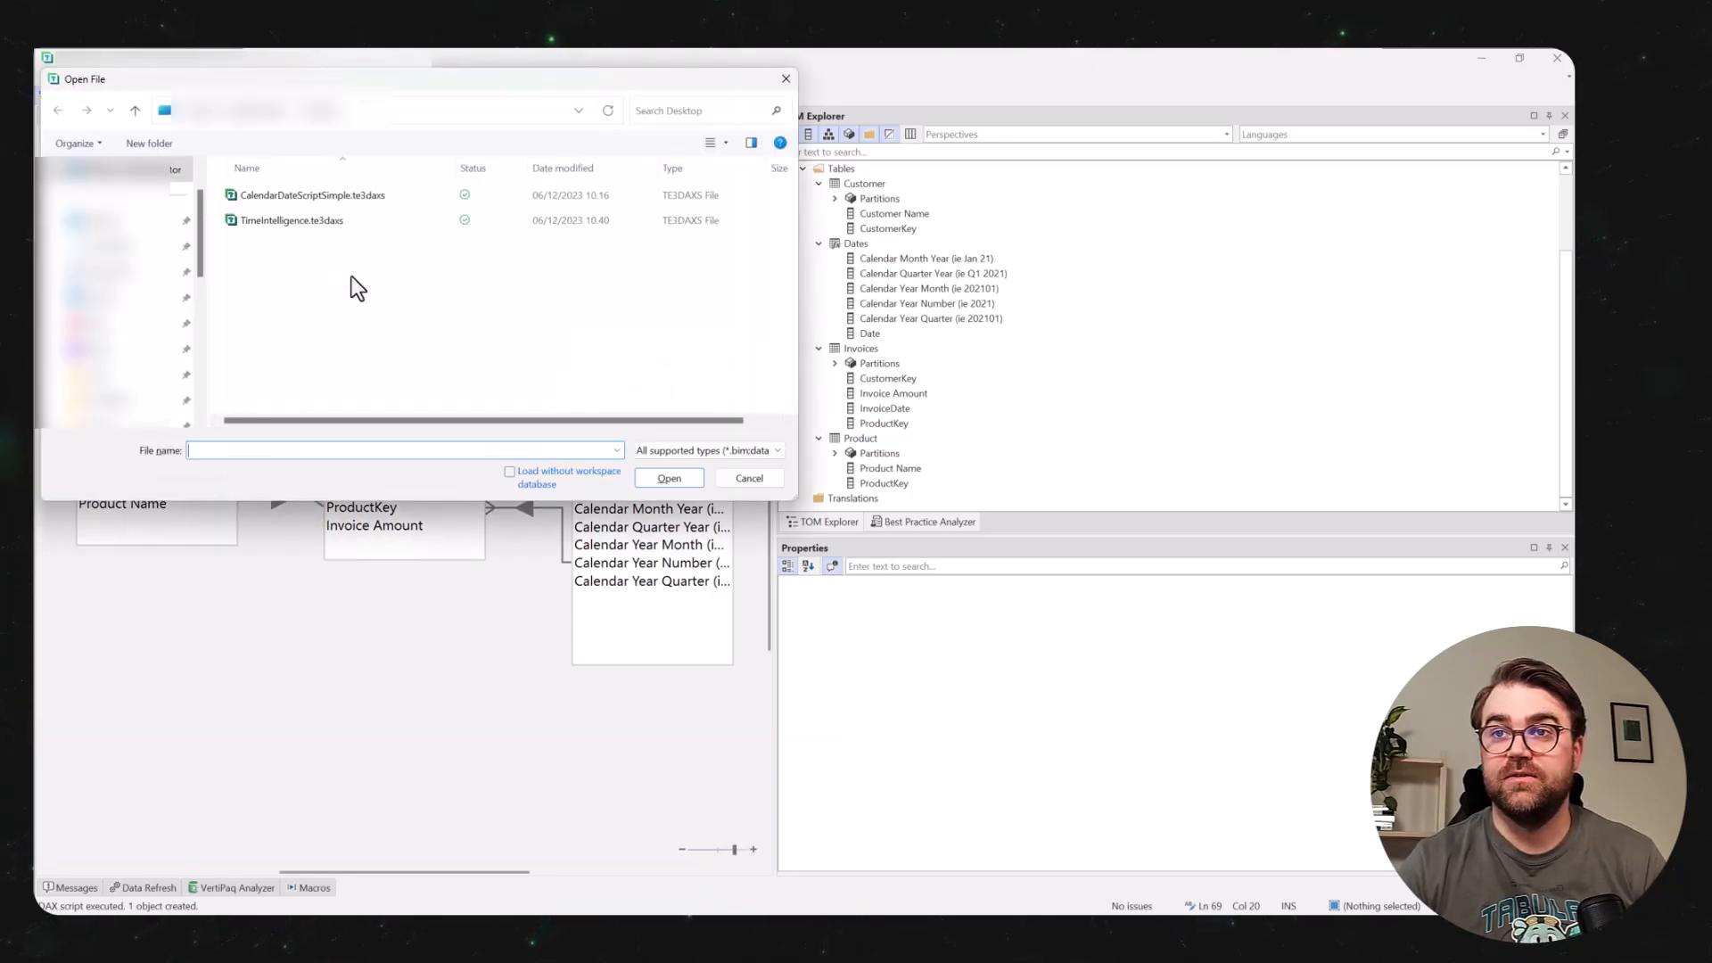
{"action": "double_click", "coordinate": [313, 223]}
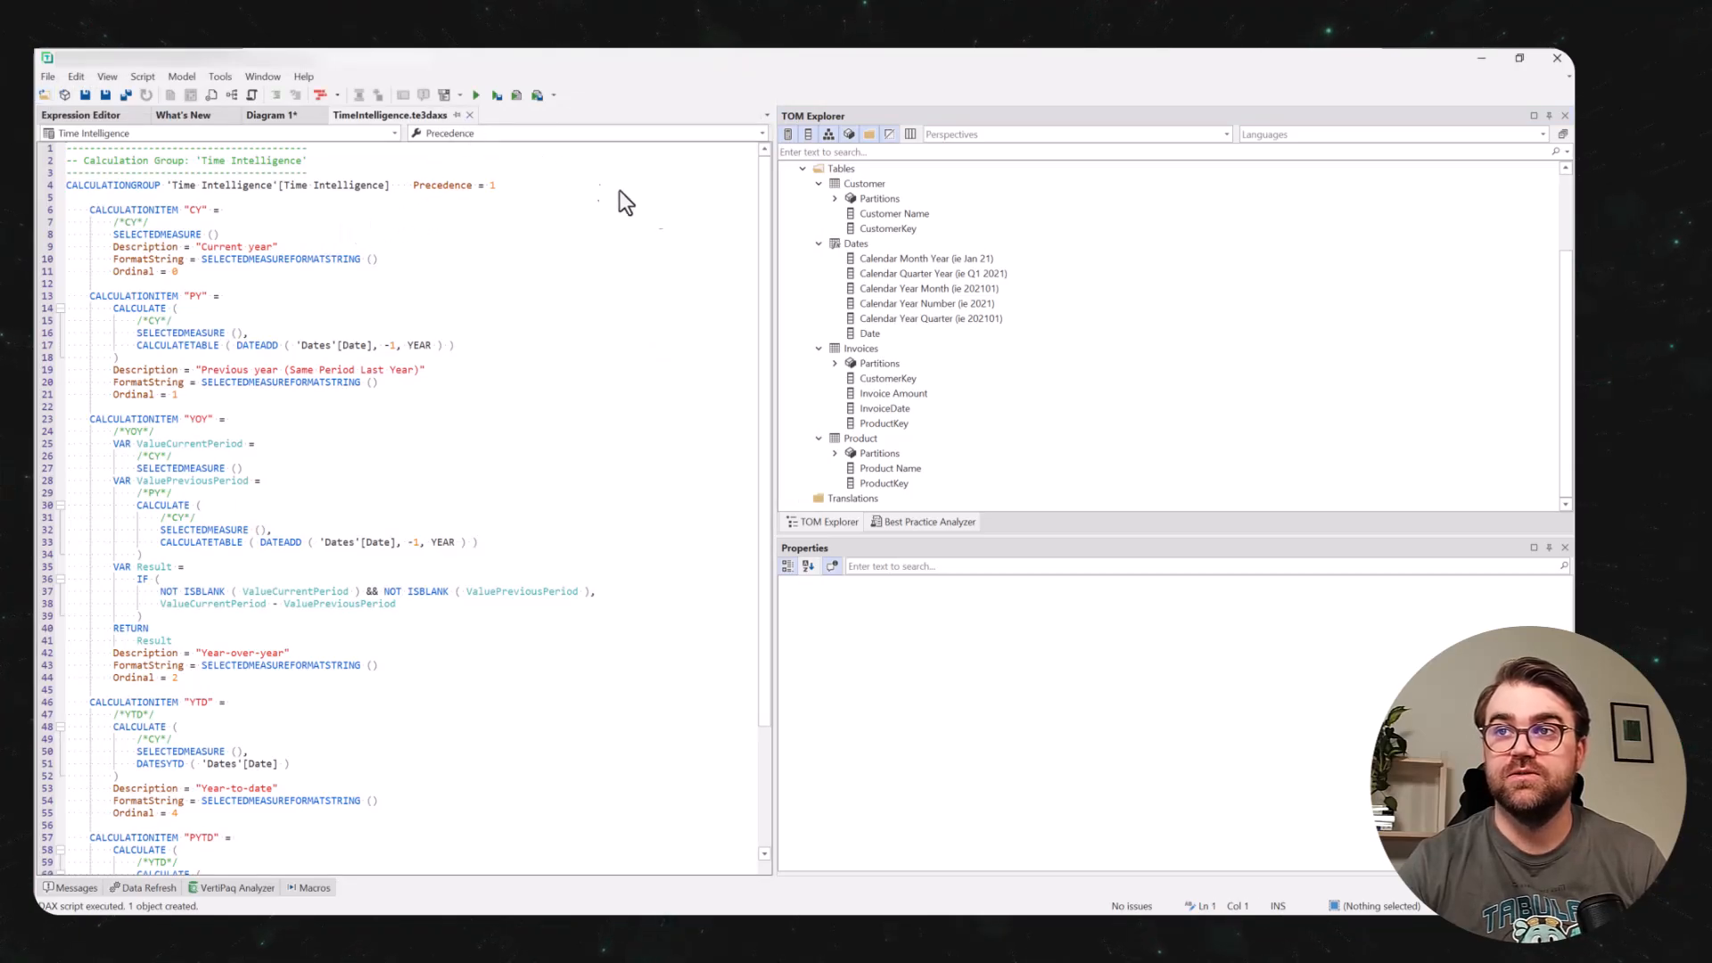
{"action": "scroll", "coordinate": [1048, 428], "scroll_direction": "up", "scroll_amount": 3}
{"action": "scroll", "coordinate": [1048, 424], "scroll_direction": "down", "scroll_amount": 3}
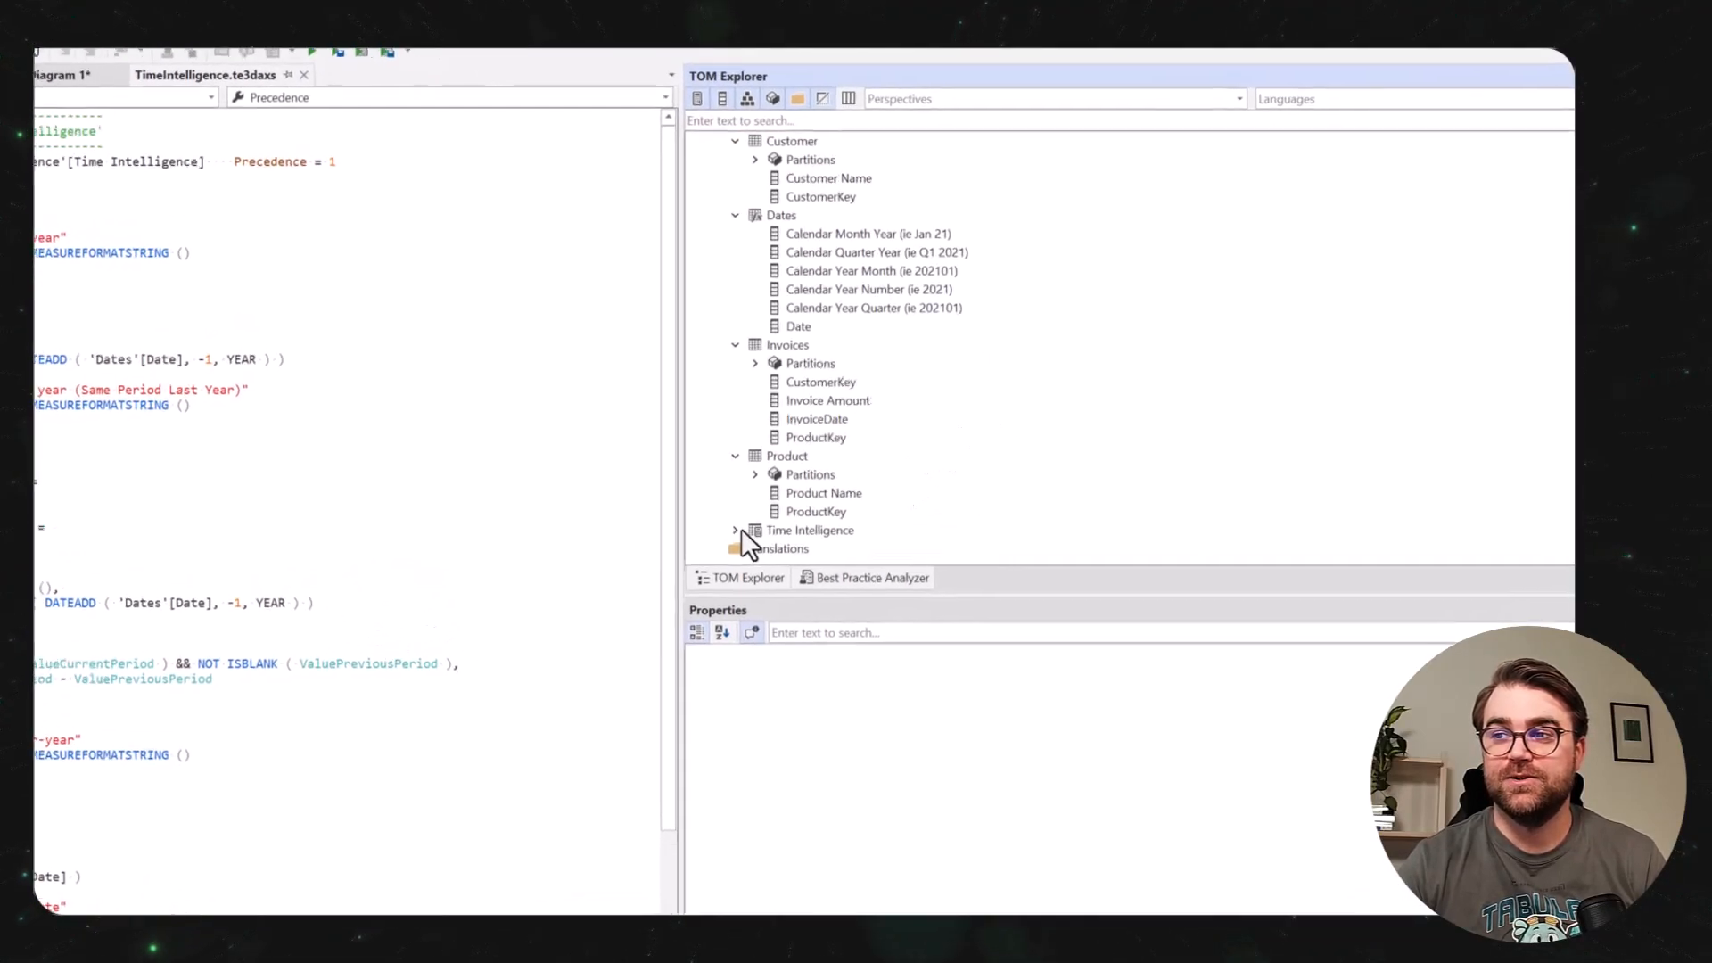
{"action": "left_click", "coordinate": [735, 530]}
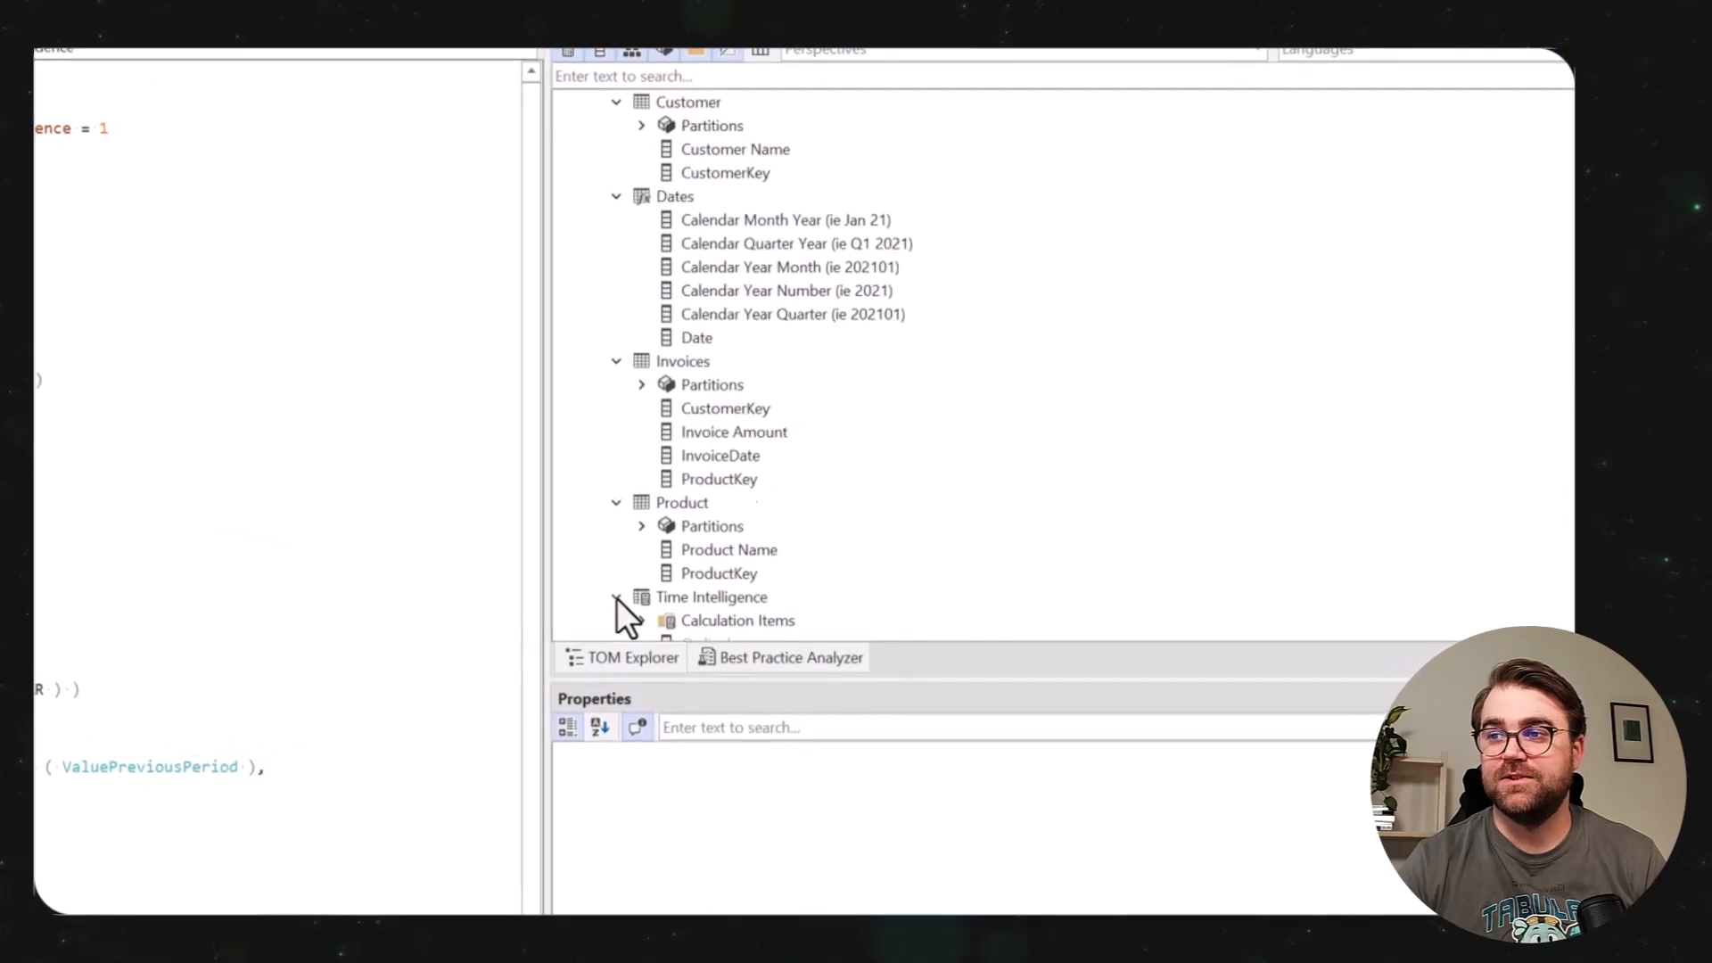
{"action": "left_click", "coordinate": [637, 554]}
{"action": "scroll", "coordinate": [637, 558], "scroll_direction": "down", "scroll_amount": 1}
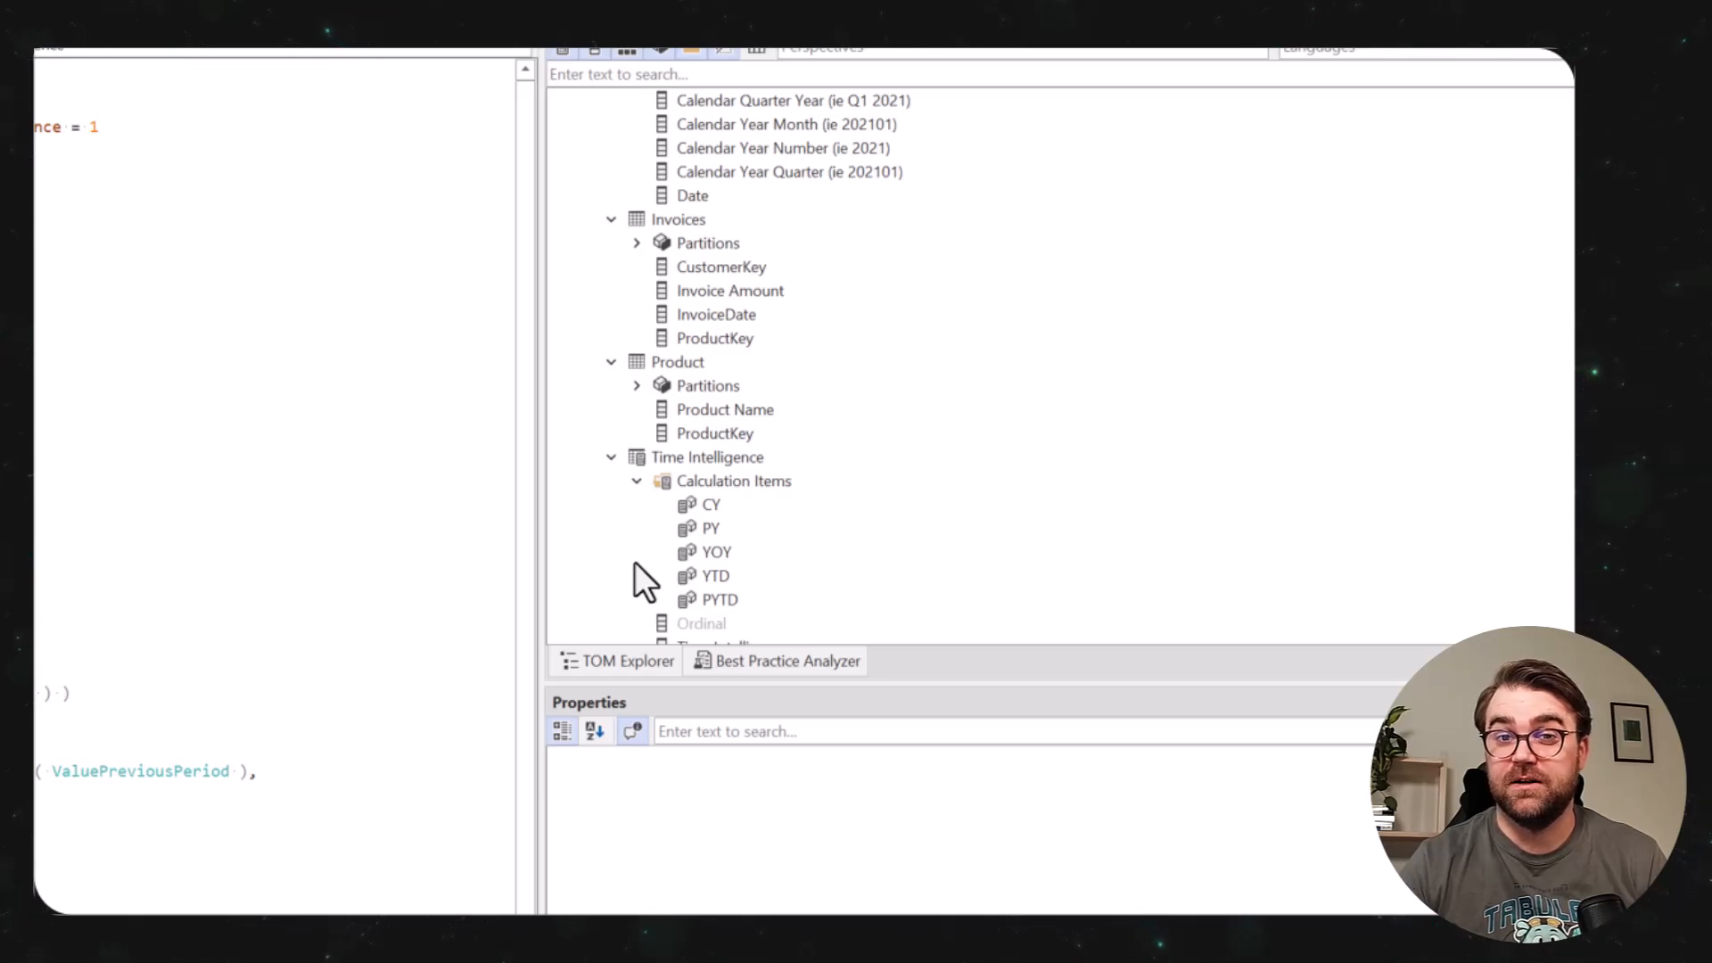
Mark the Dates table as a date table with Date as the key column.
{"action": "scroll", "coordinate": [677, 196], "scroll_direction": "up", "scroll_amount": 2}
{"action": "right_click", "coordinate": [677, 196]}
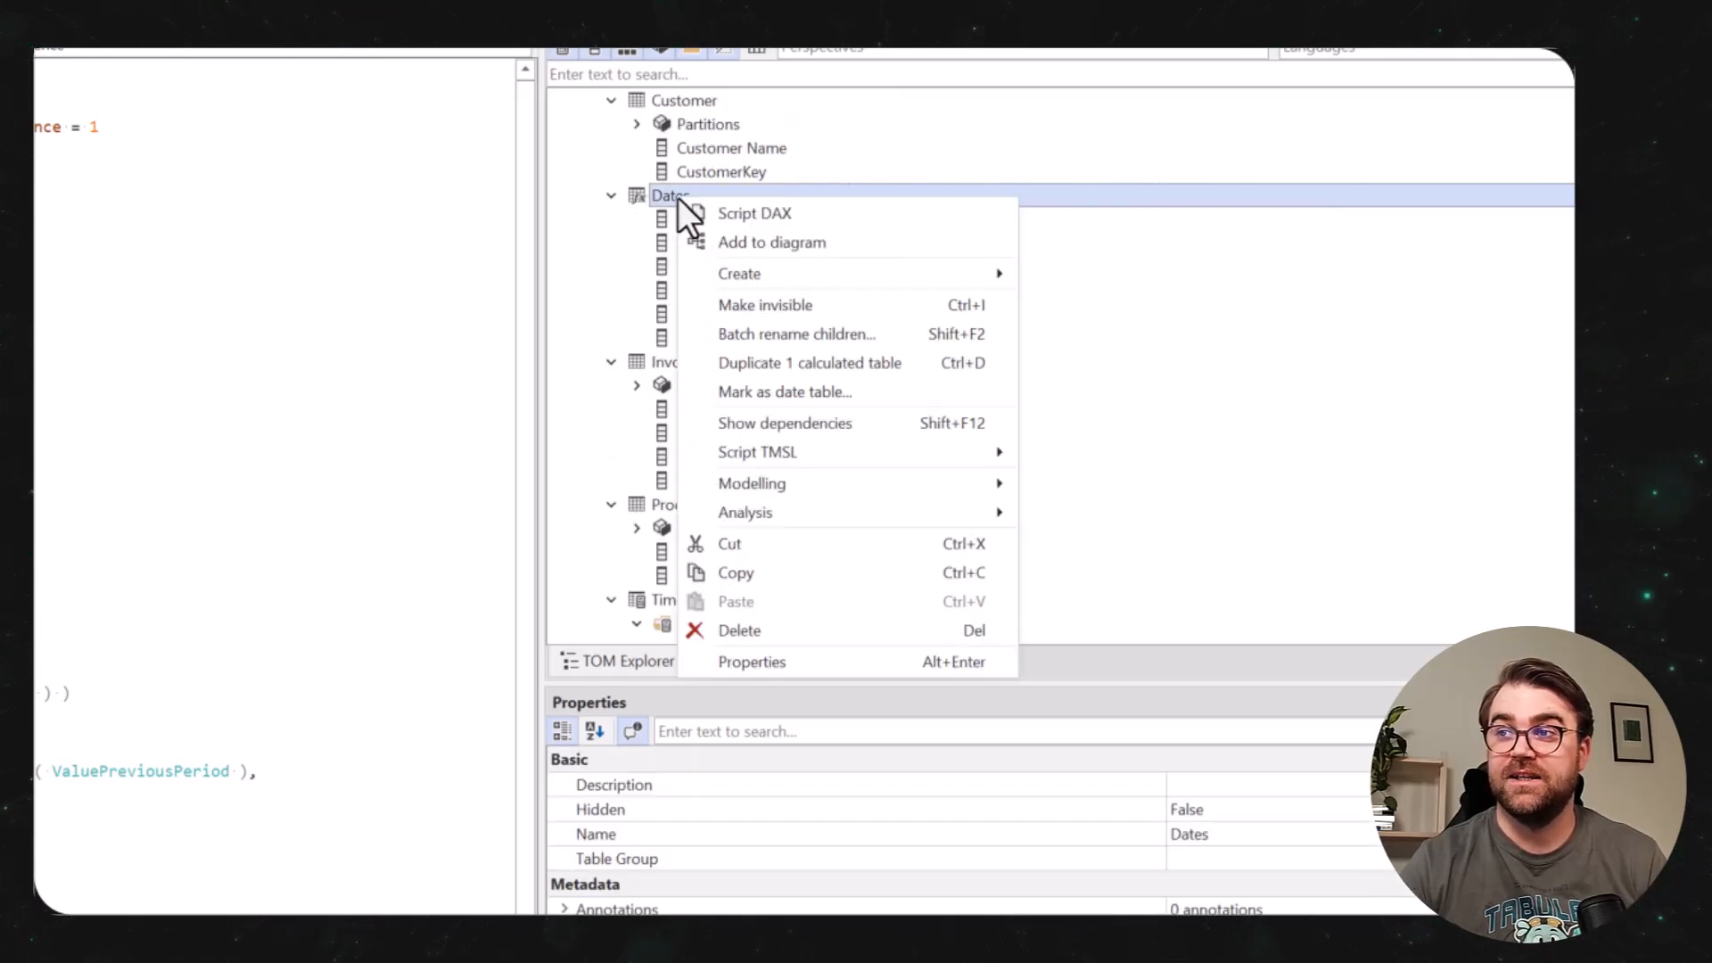
{"action": "left_click", "coordinate": [810, 390]}
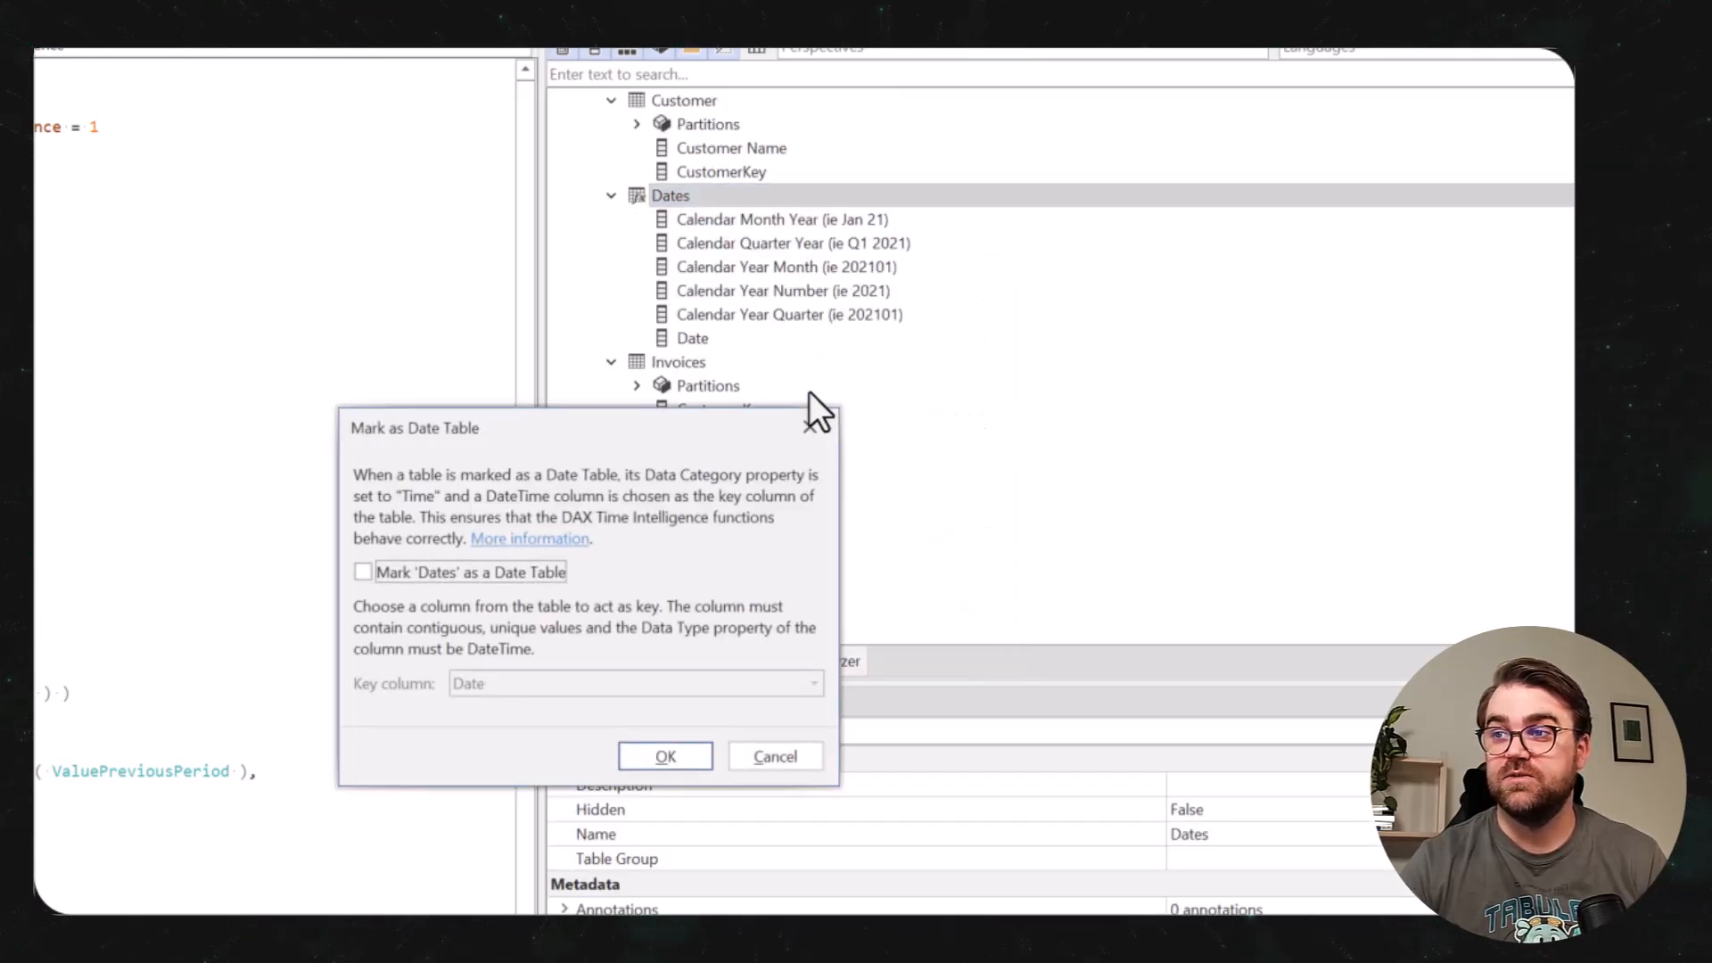
{"action": "left_click", "coordinate": [489, 574]}
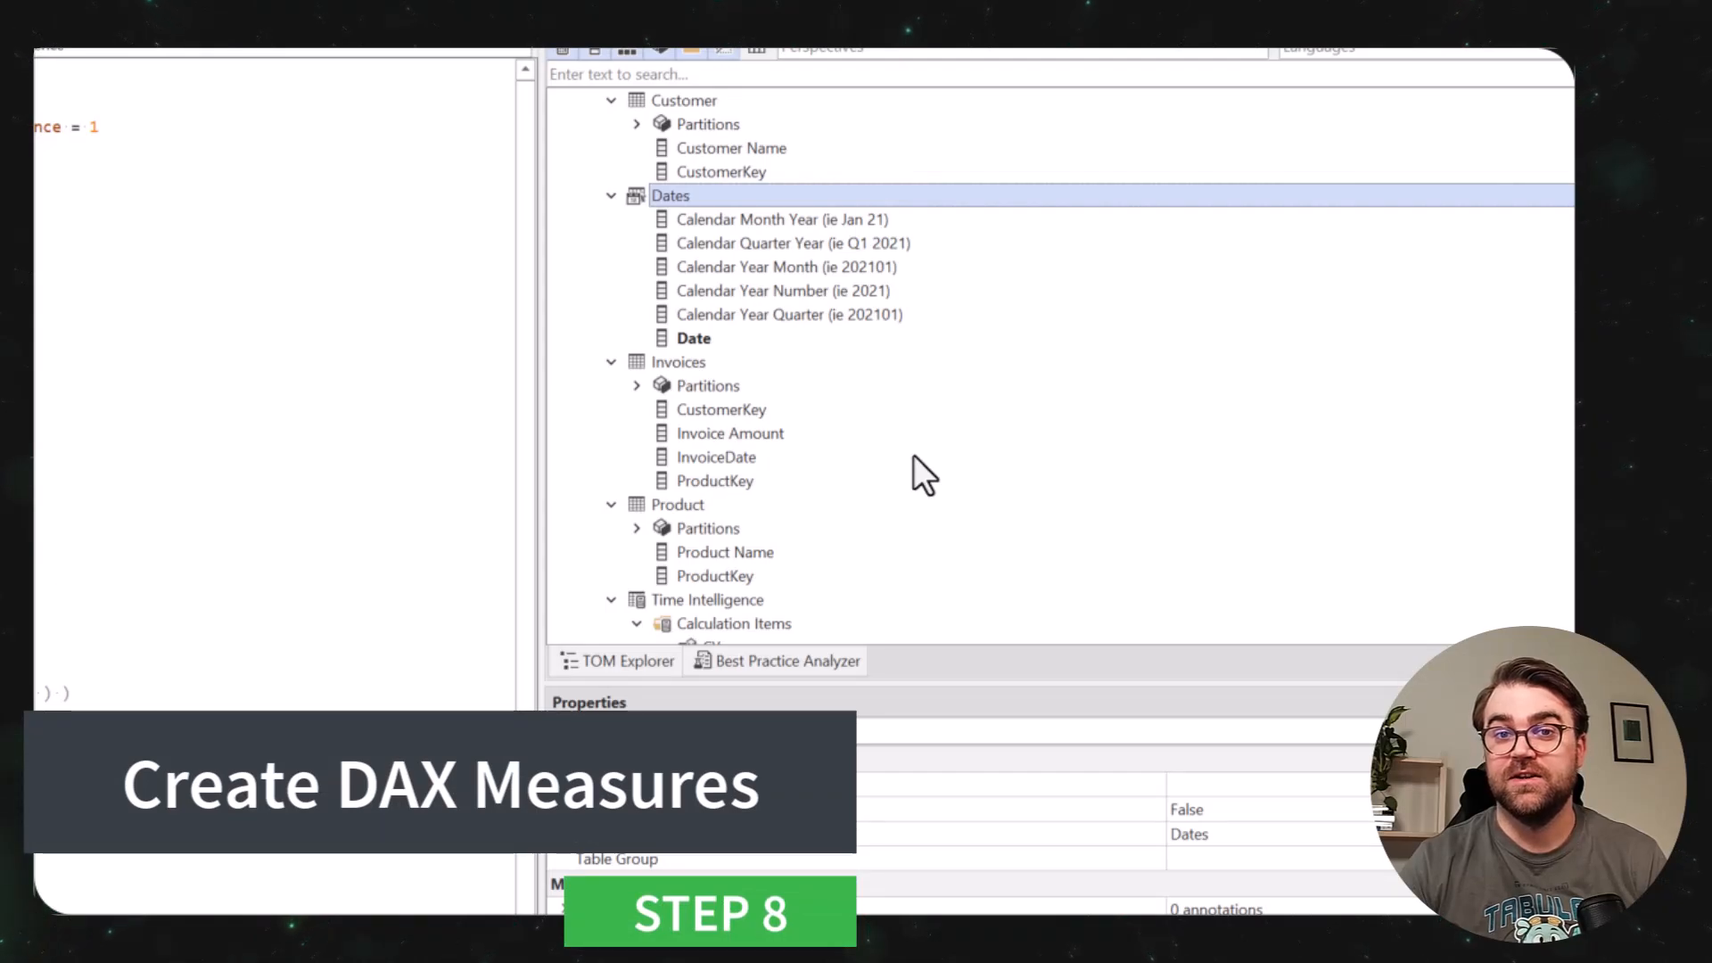
Create a SUM measure from the Invoice Amount column in Invoices and hide that column.
{"action": "right_click", "coordinate": [741, 433]}
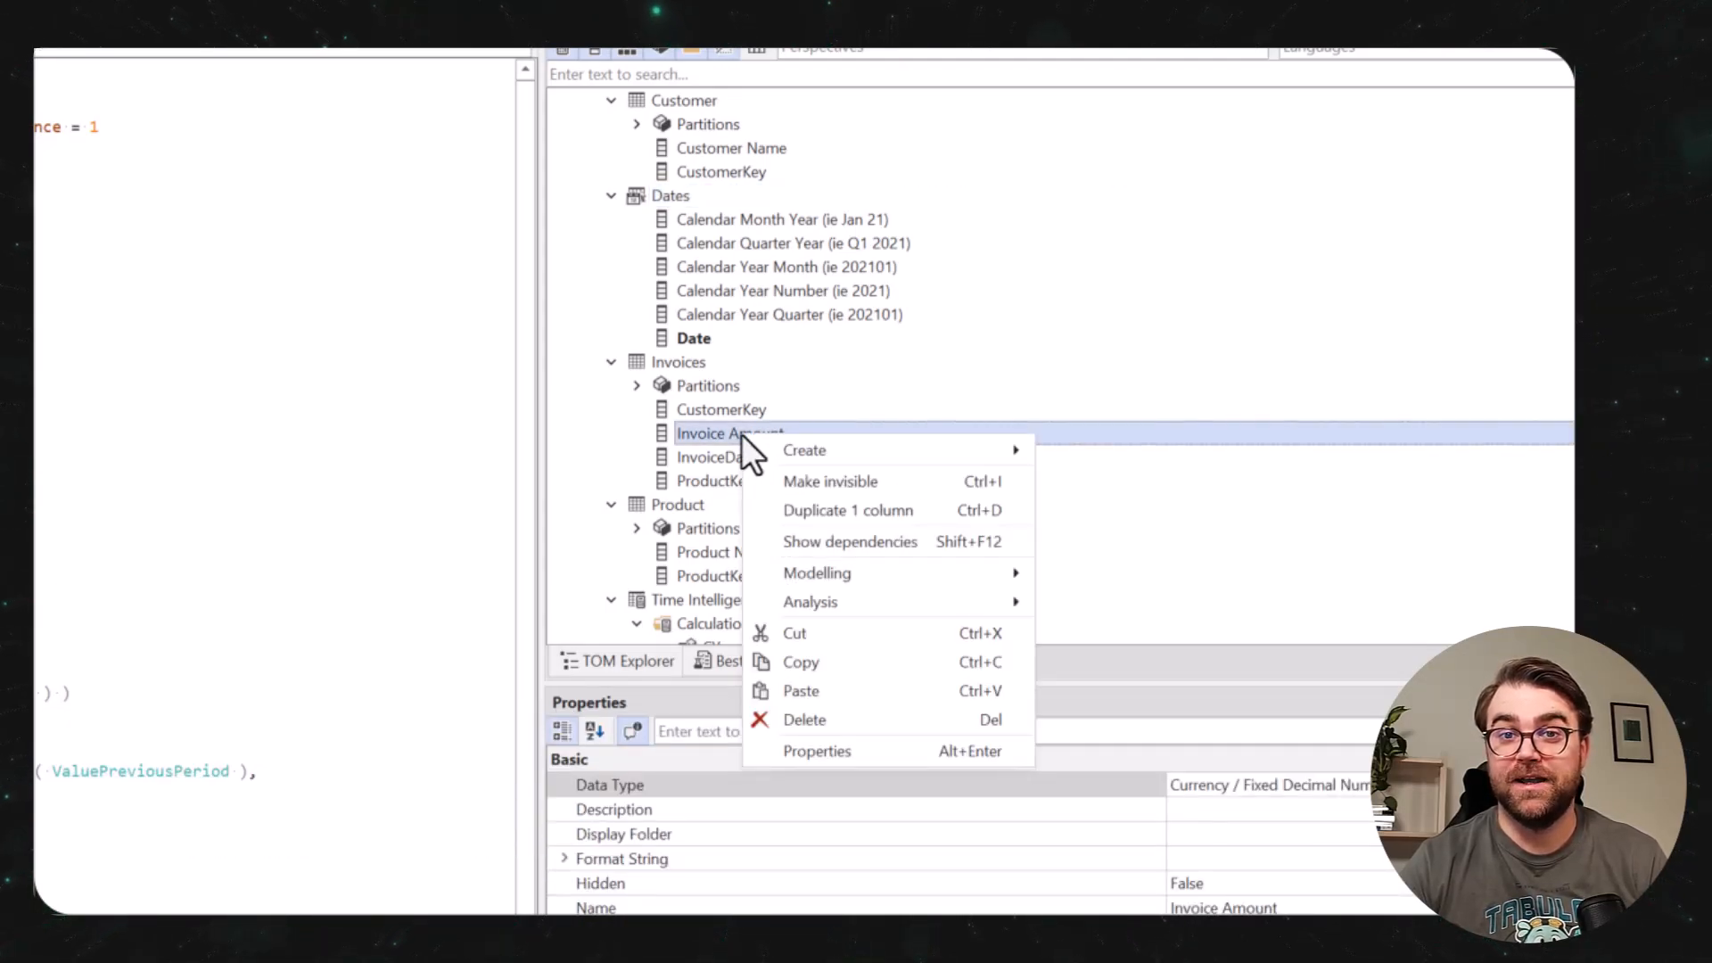
{"action": "mouse_move", "coordinate": [992, 575]}
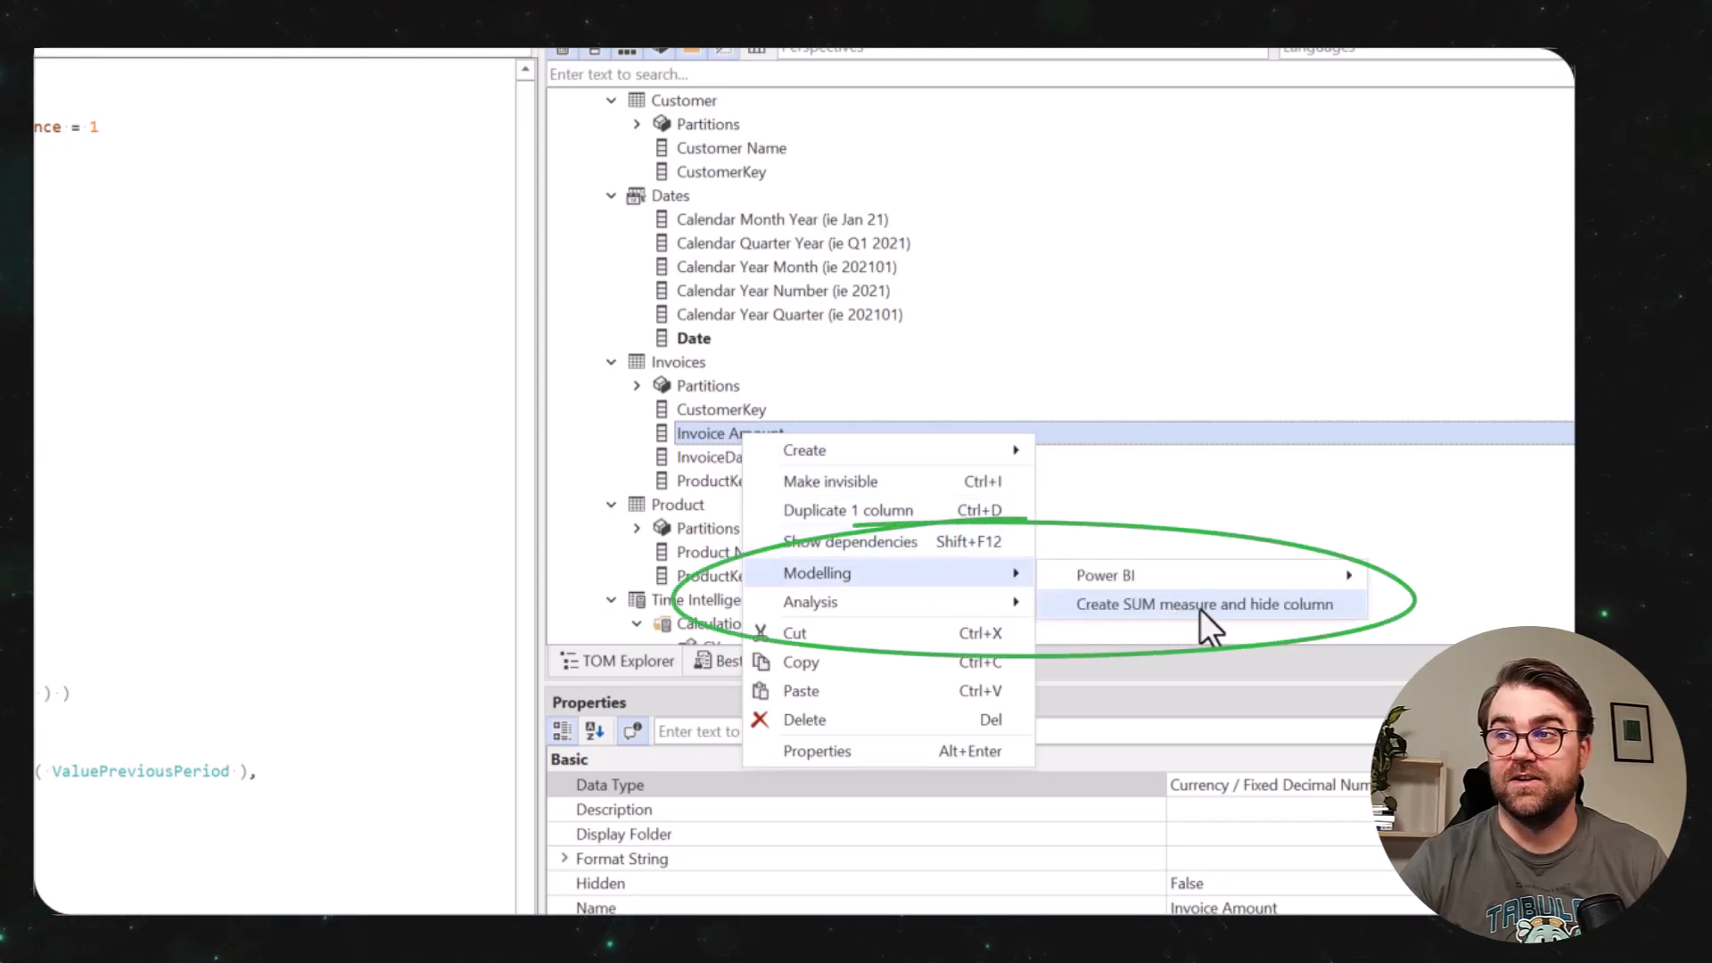
{"action": "left_click", "coordinate": [1201, 608]}
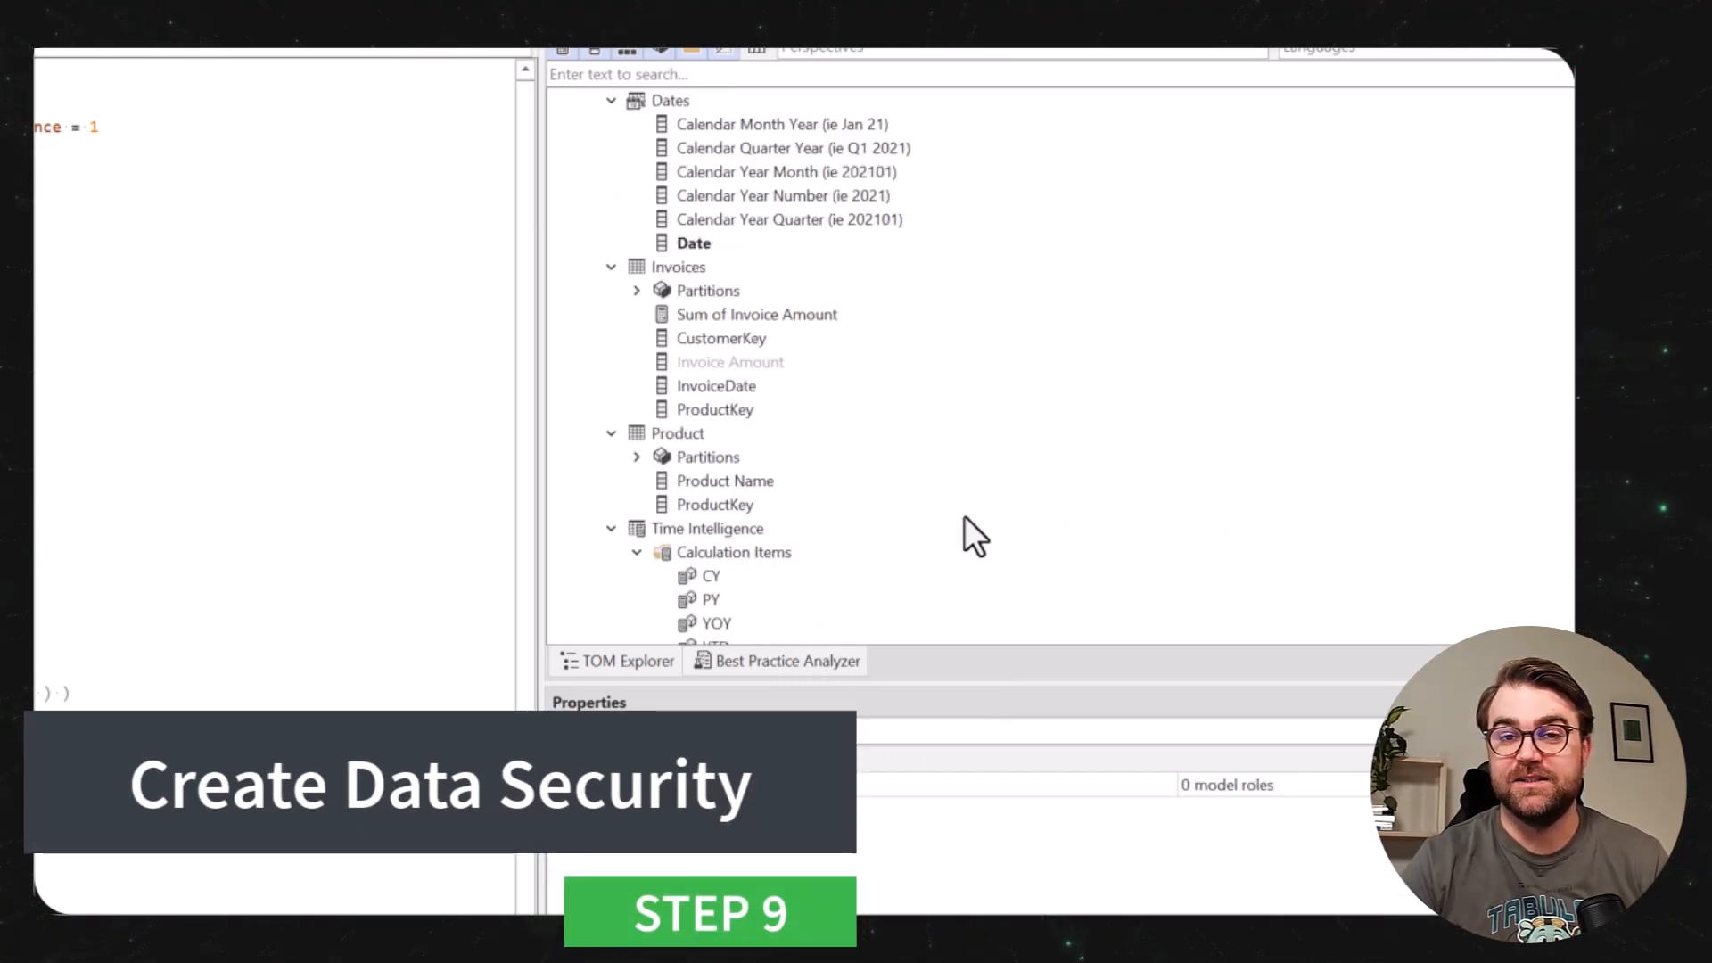
Create a new model role named Product.
{"action": "scroll", "coordinate": [735, 253], "scroll_direction": "up", "scroll_amount": 4}
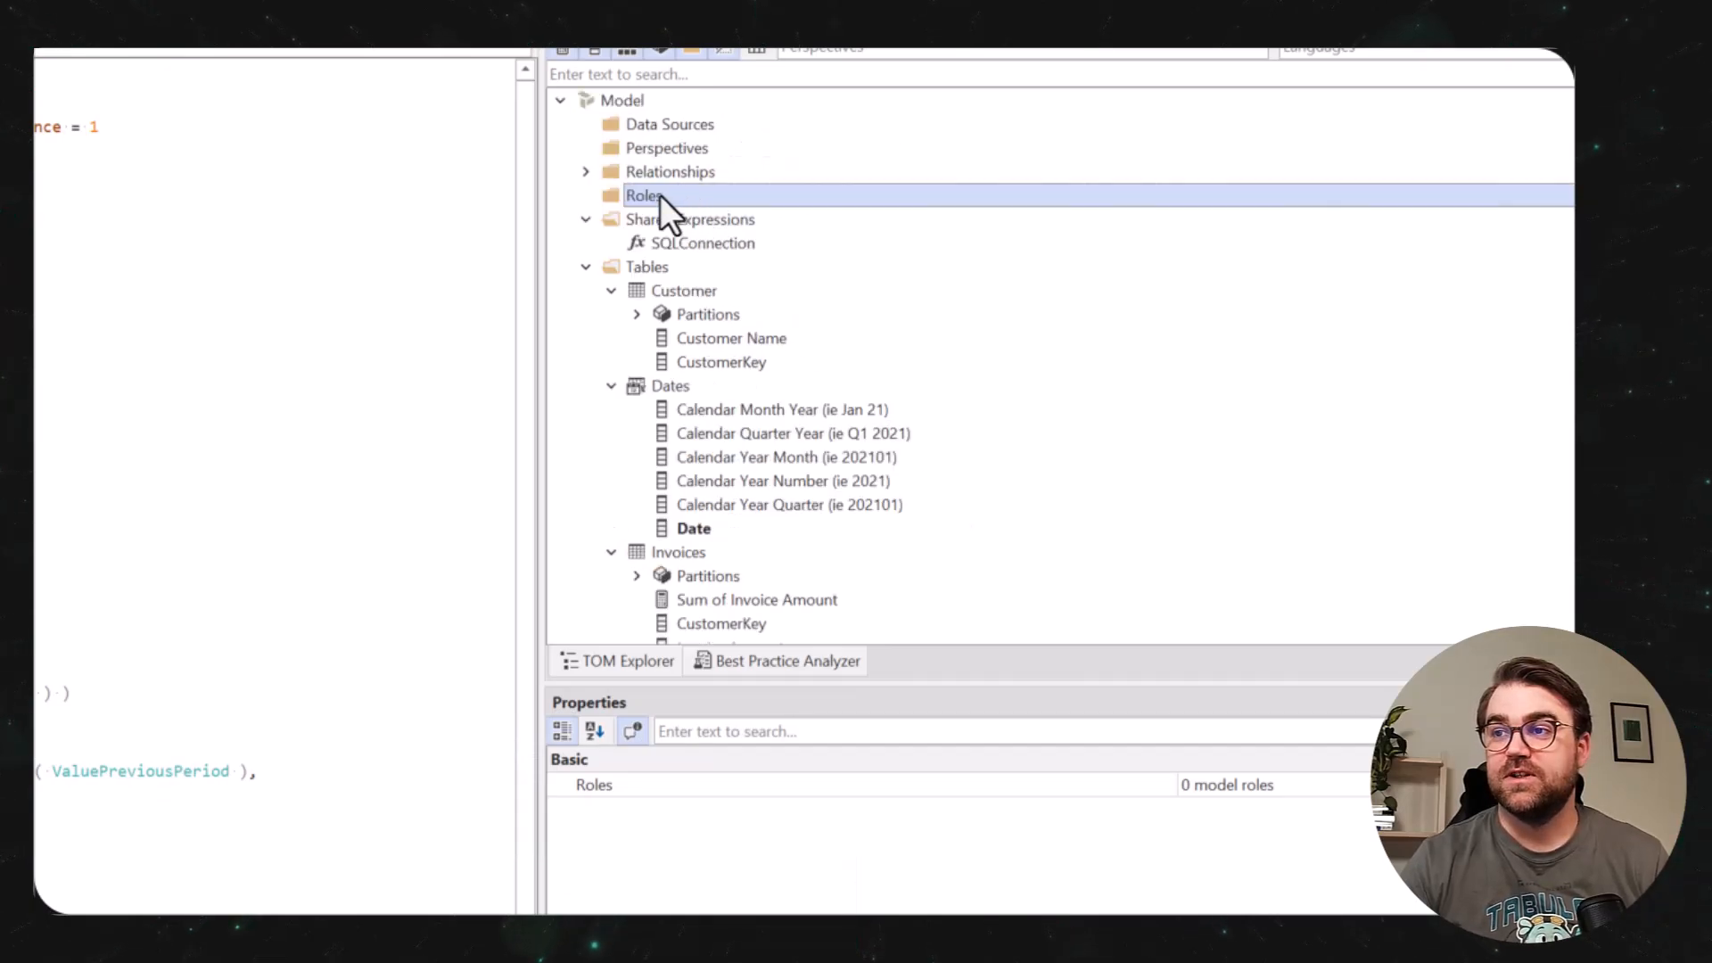
{"action": "right_click", "coordinate": [660, 195]}
{"action": "mouse_move", "coordinate": [736, 205]}
{"action": "left_click", "coordinate": [923, 216]}
{"action": "type", "text": "Pr"}
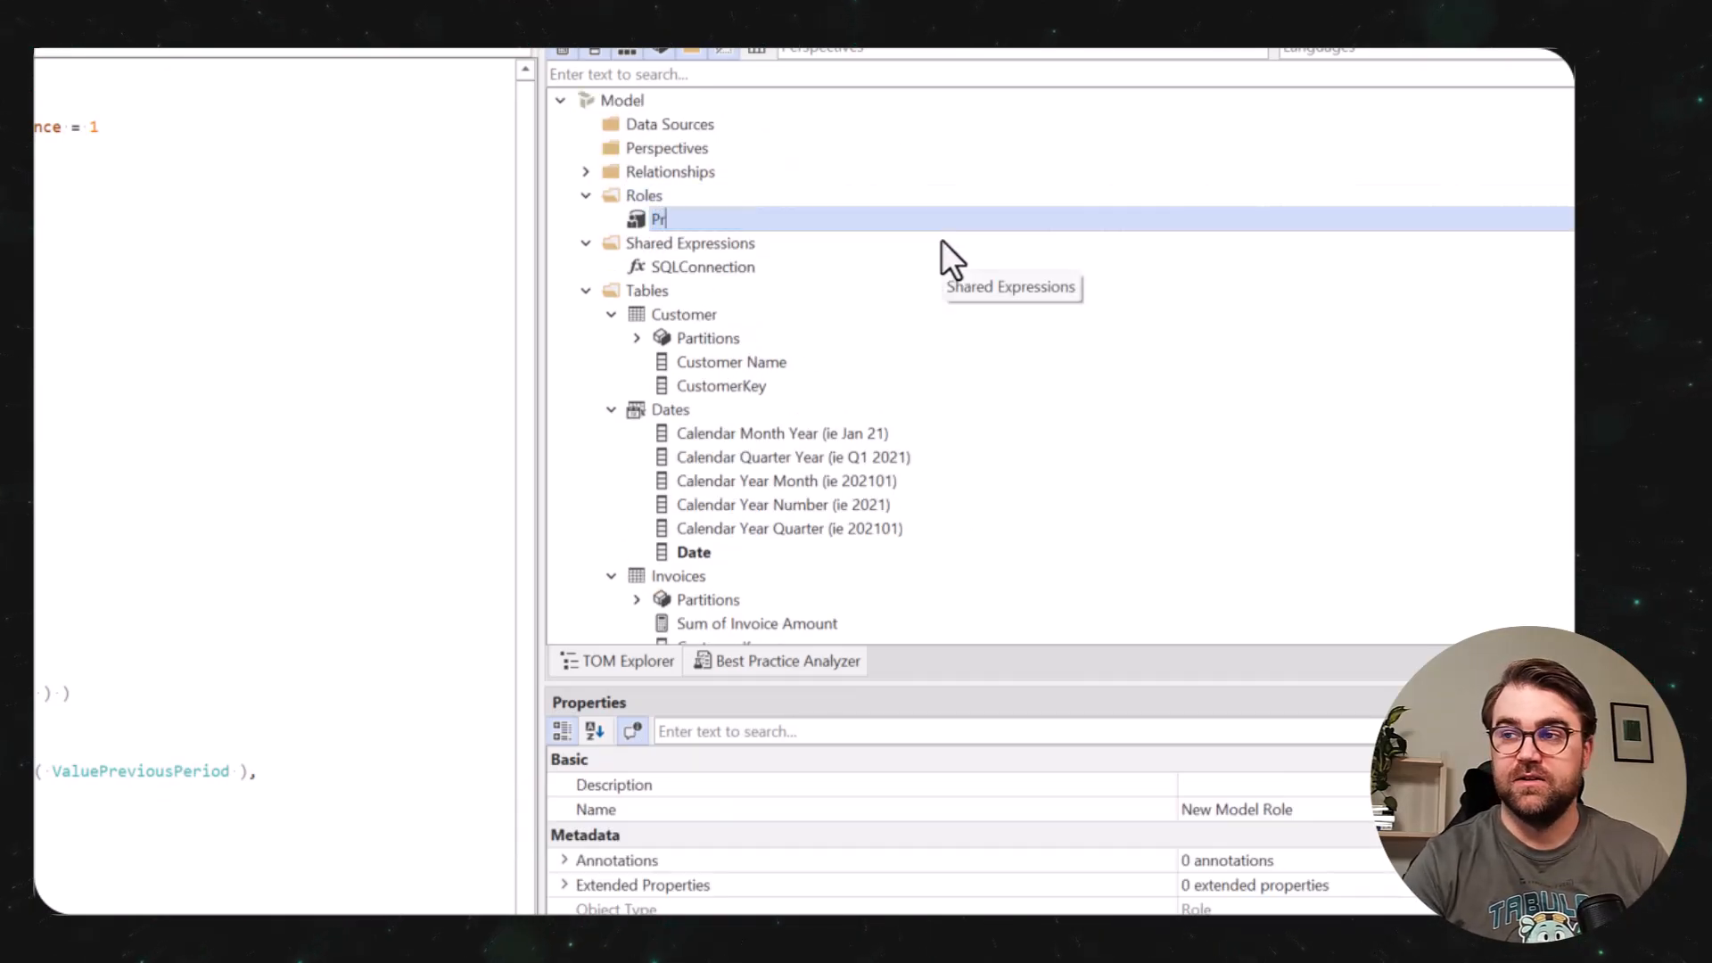
{"action": "type", "text": "oduct"}
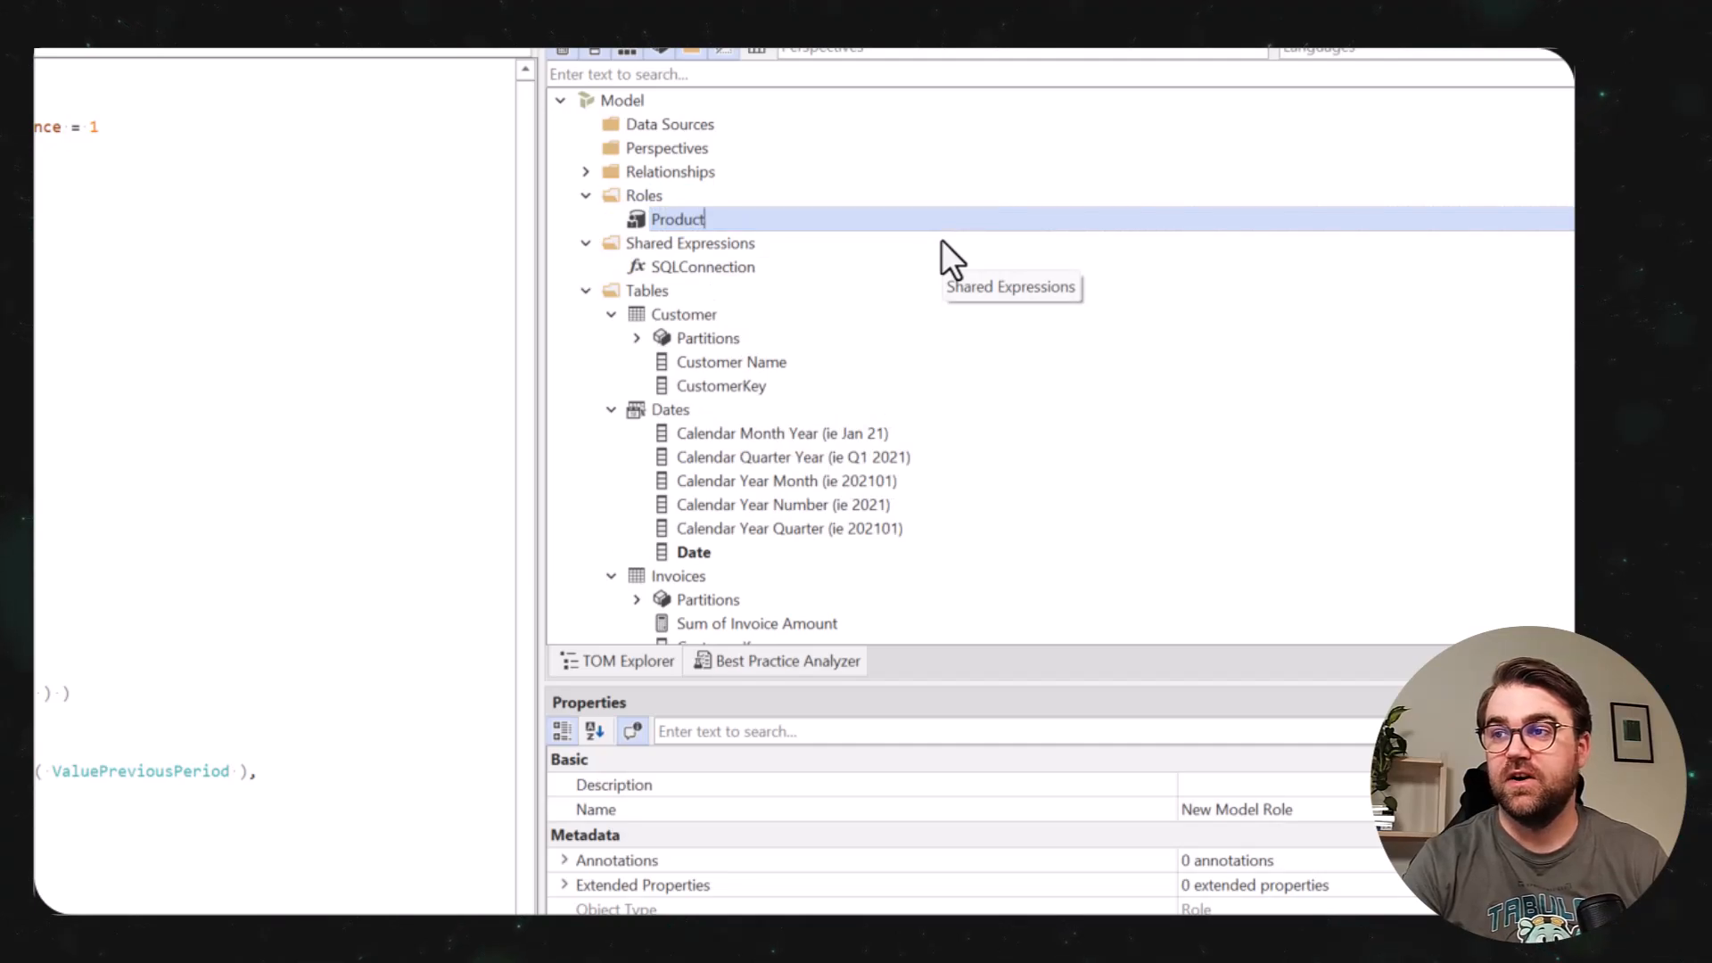
{"action": "key", "text": "Return"}
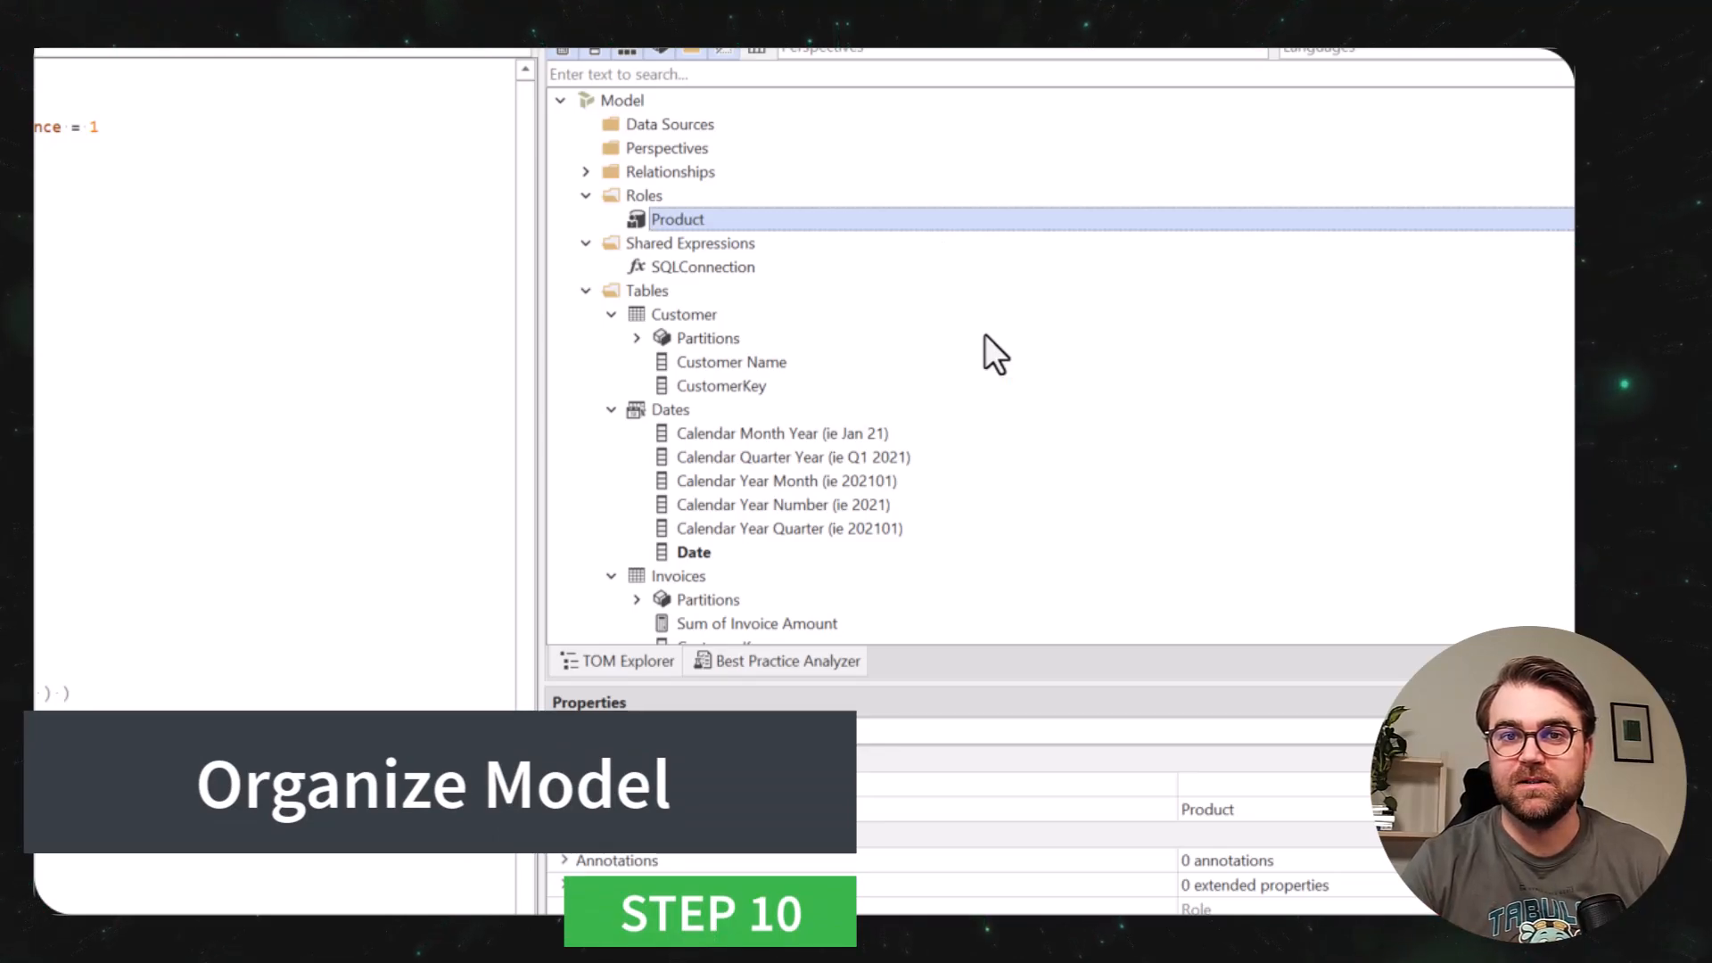
Organize the model's tables into table groups with the built-in modelling macro.
{"action": "right_click", "coordinate": [615, 104]}
{"action": "mouse_move", "coordinate": [886, 298]}
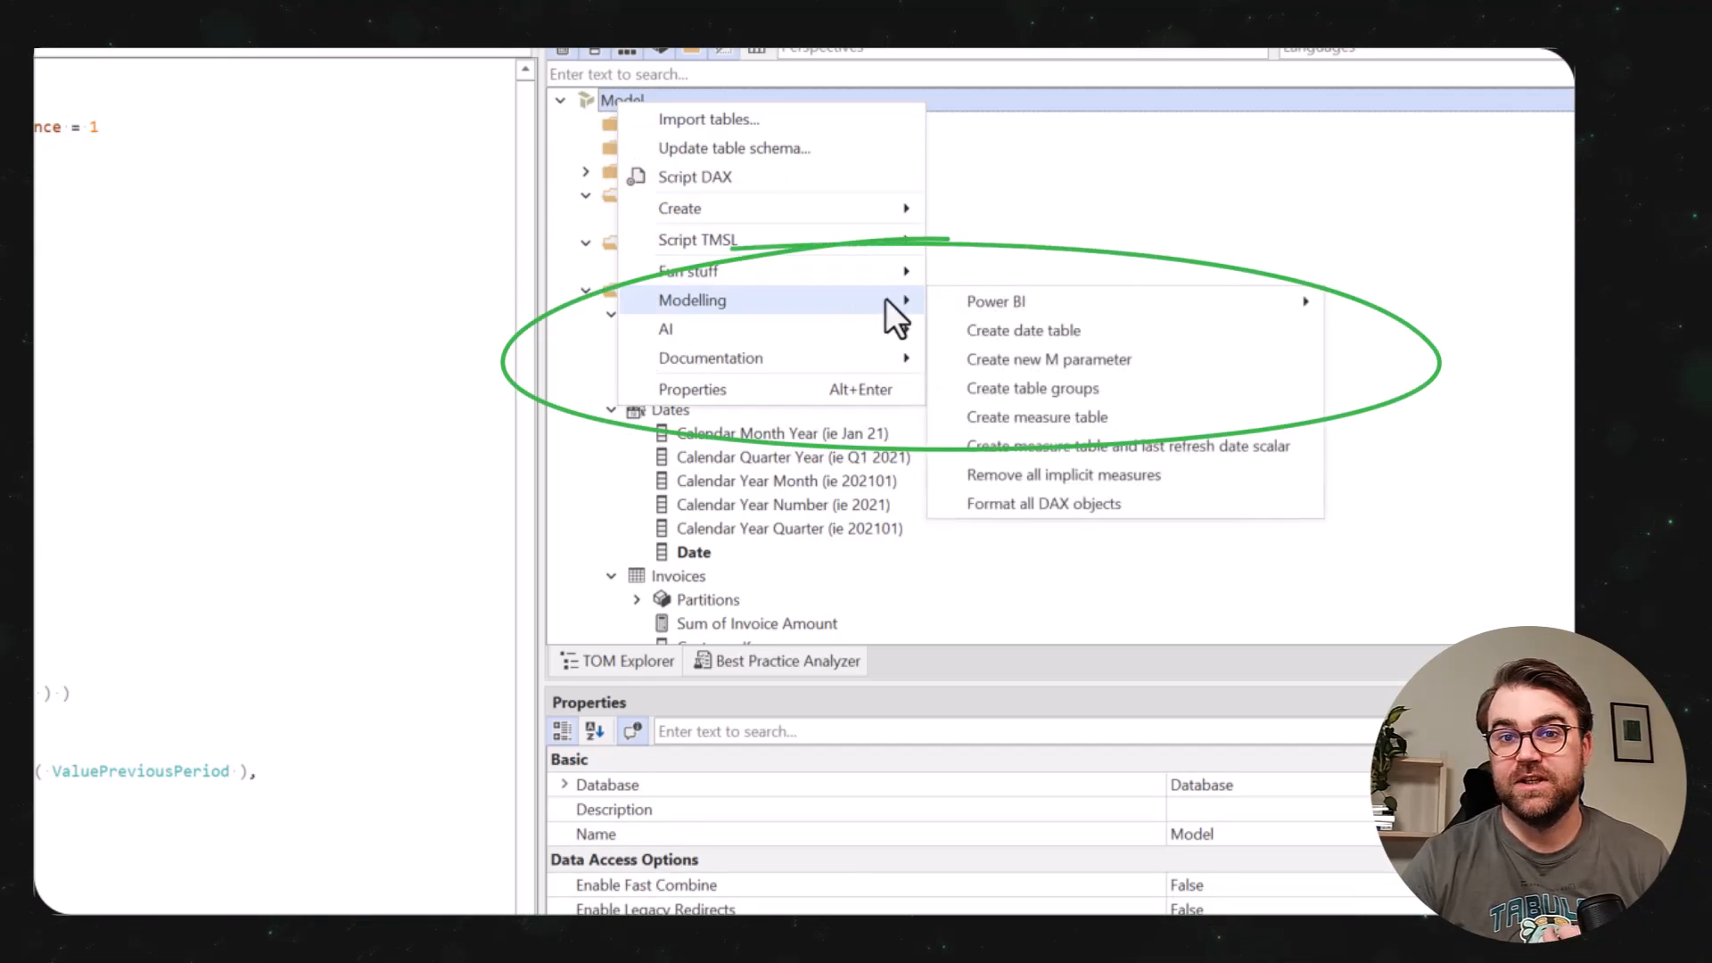
{"action": "left_click", "coordinate": [1166, 388]}
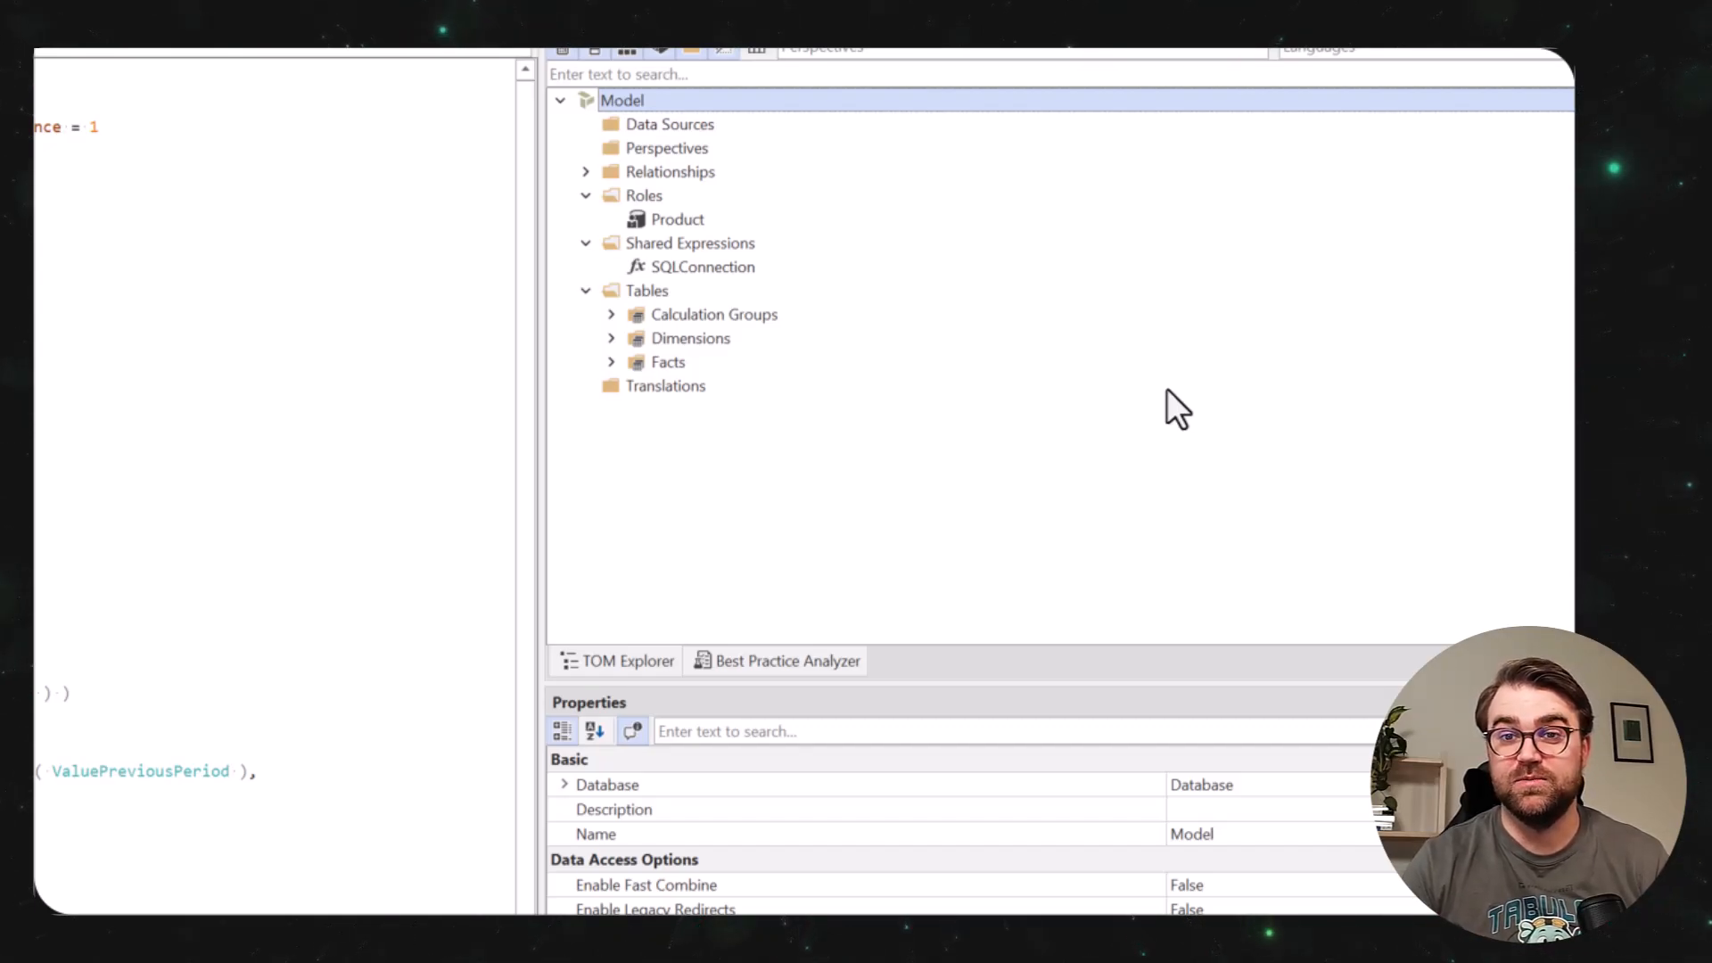
In Invoices, put Sum of Invoice Amount in a display folder named Measures and the key columns in one named Keys.
{"action": "left_click", "coordinate": [611, 362]}
{"action": "left_click", "coordinate": [635, 386]}
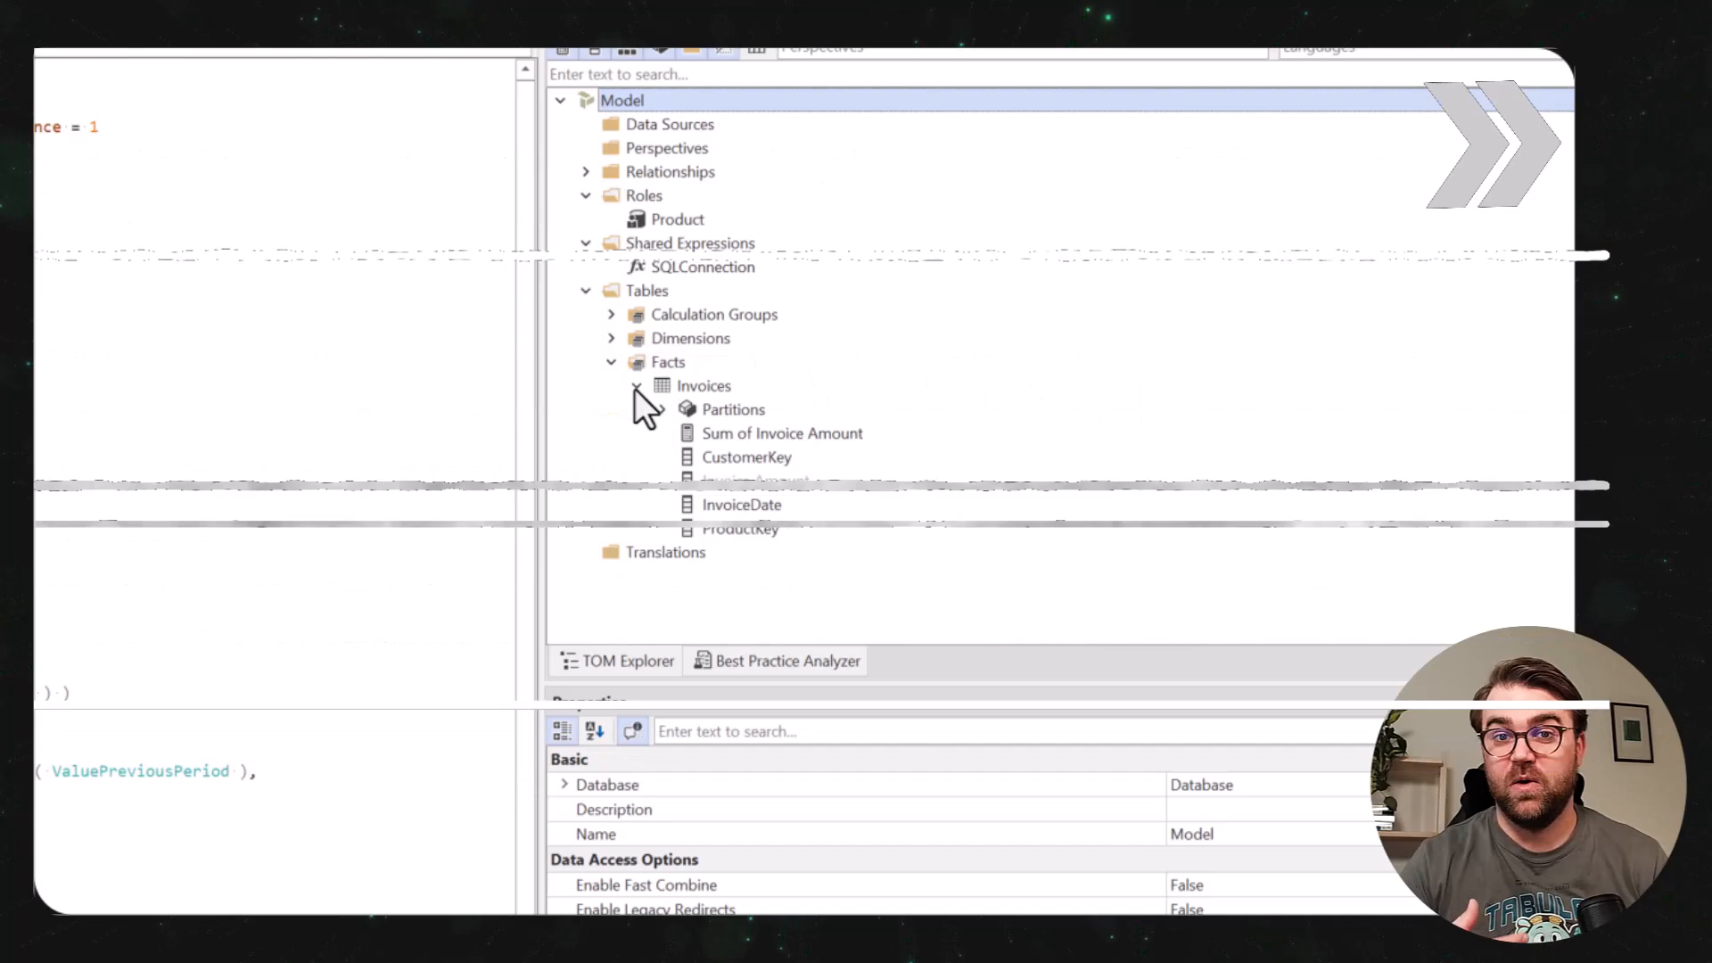
{"action": "right_click", "coordinate": [782, 434]}
{"action": "left_click", "coordinate": [1086, 476]}
{"action": "type", "text": "Measures"}
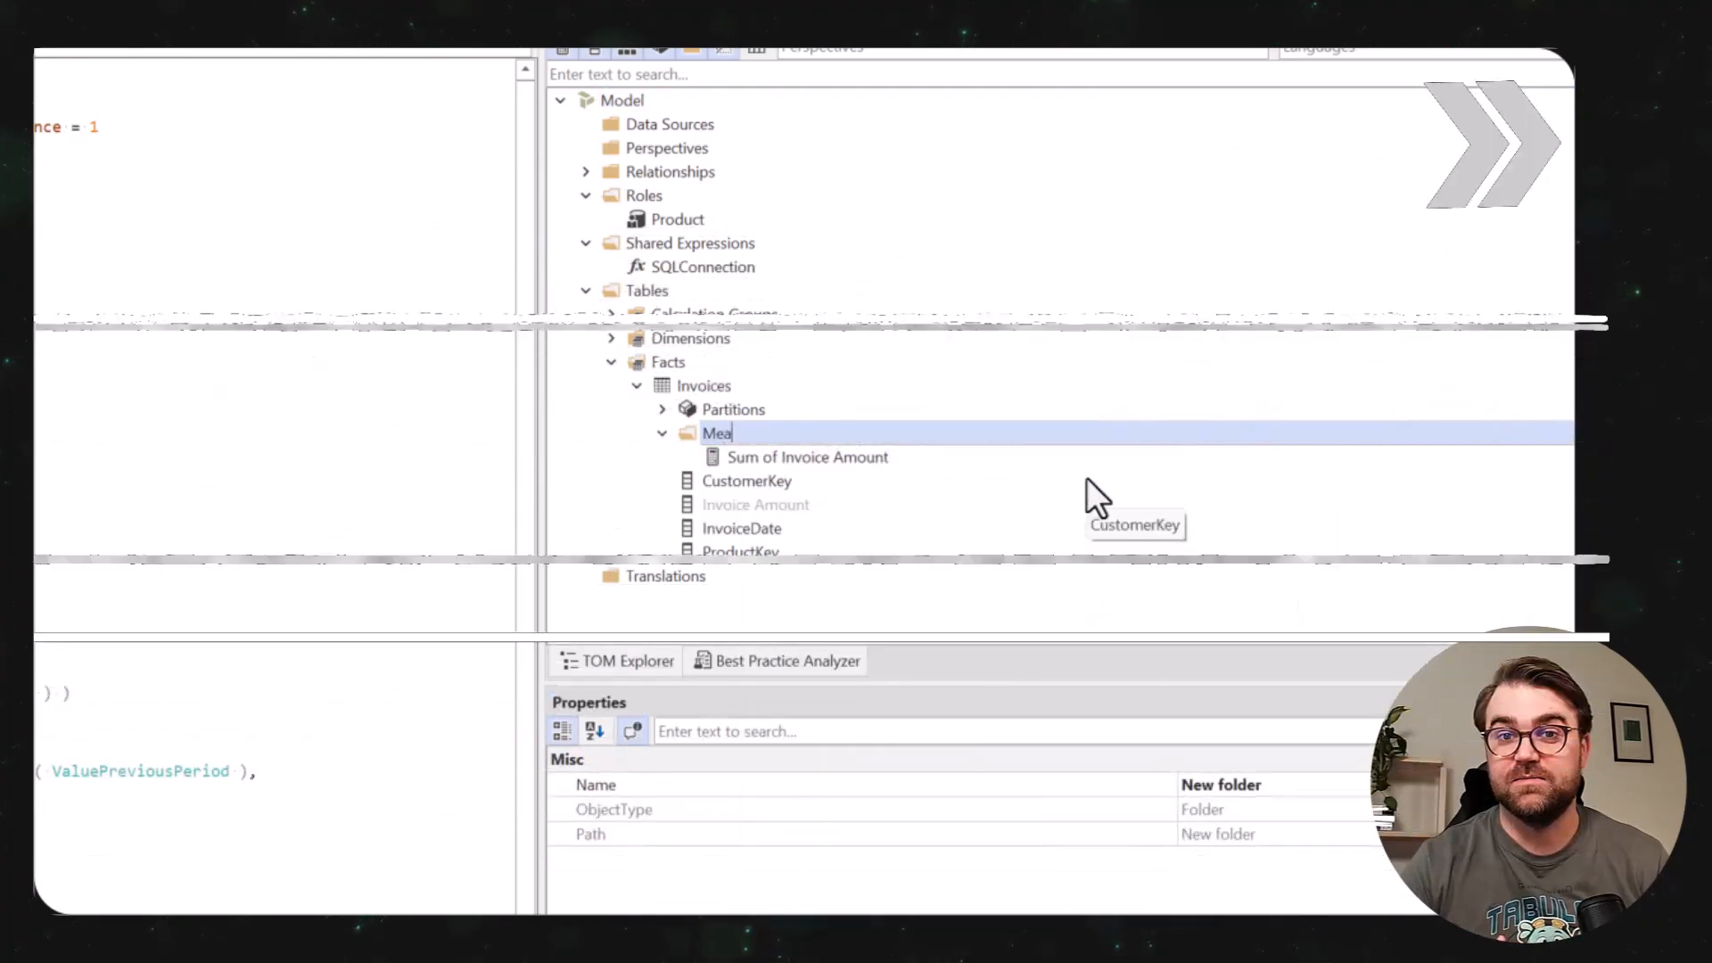
{"action": "left_click", "coordinate": [1186, 564]}
{"action": "type", "text": "Keys"}
In the Customer table, put CustomerKey in a display folder named Keys and Customer Name in one named Attributes.
{"action": "left_click", "coordinate": [611, 338]}
{"action": "left_click", "coordinate": [637, 362]}
{"action": "type", "text": "Keys"}
{"action": "left_click", "coordinate": [1175, 497]}
{"action": "type", "text": "Attributes"}
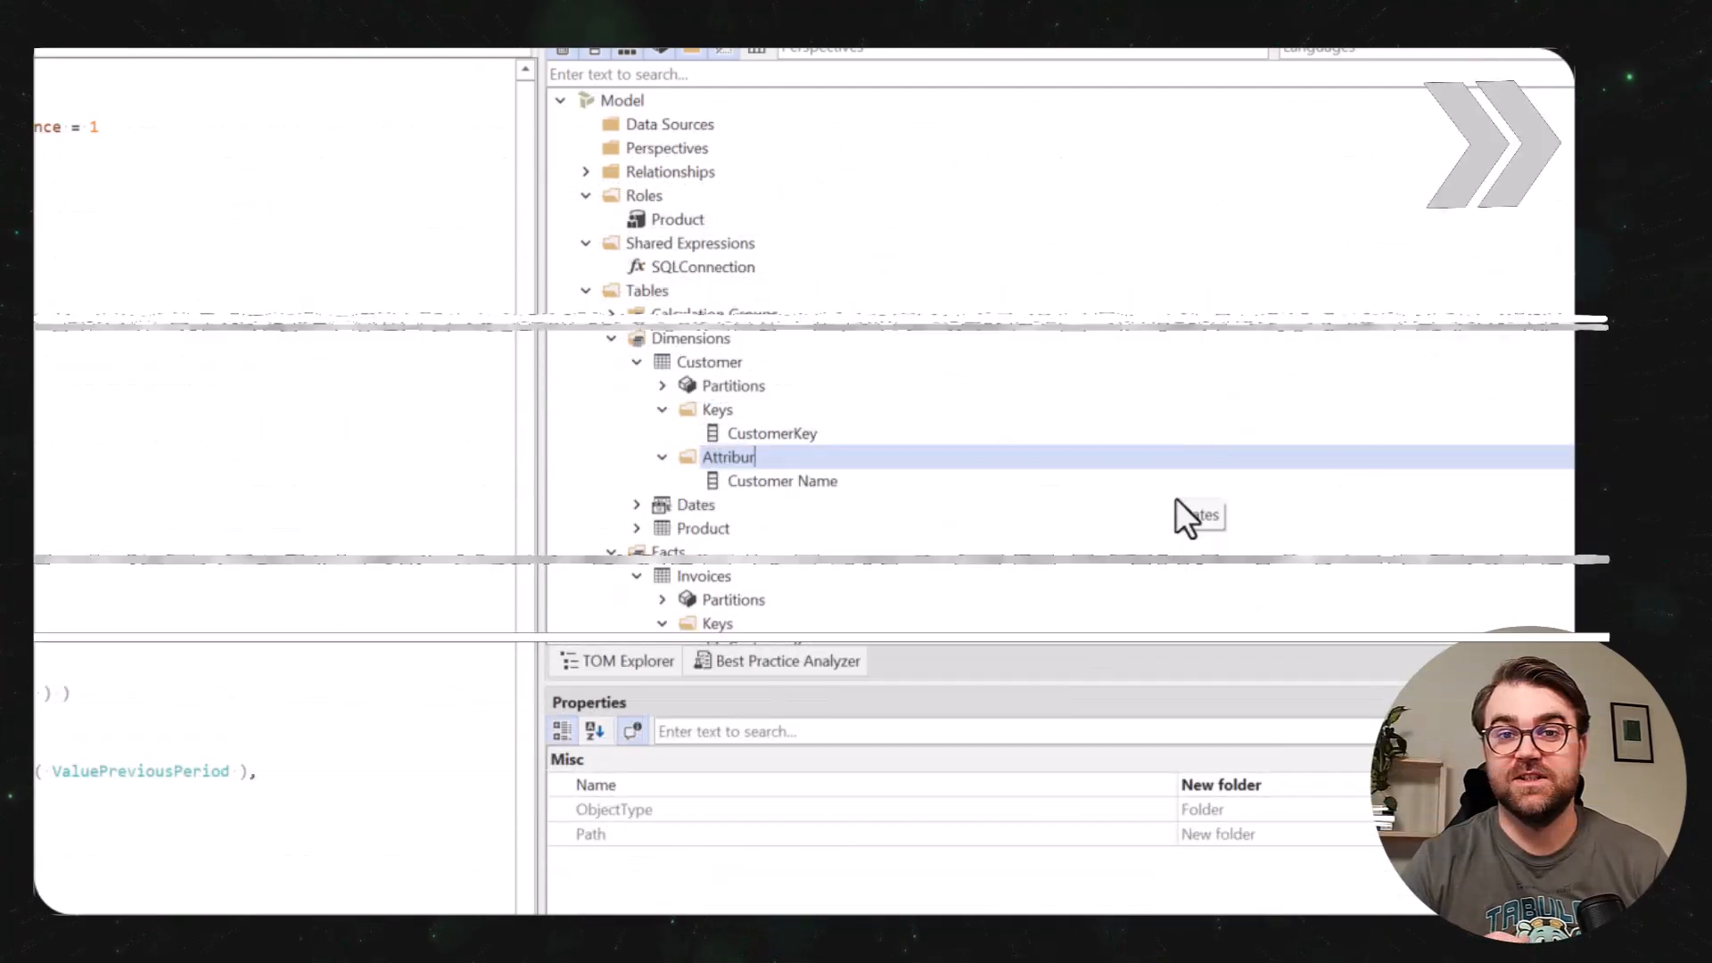
In the Product table, put Product Name in a display folder named Attributes and ProductKey in one named Keys.
{"action": "left_click", "coordinate": [636, 529]}
{"action": "right_click", "coordinate": [746, 576]}
{"action": "left_click", "coordinate": [1077, 601]}
{"action": "type", "text": "Attributes"}
{"action": "right_click", "coordinate": [731, 624]}
{"action": "type", "text": "Keys"}
{"action": "key", "text": "Return"}
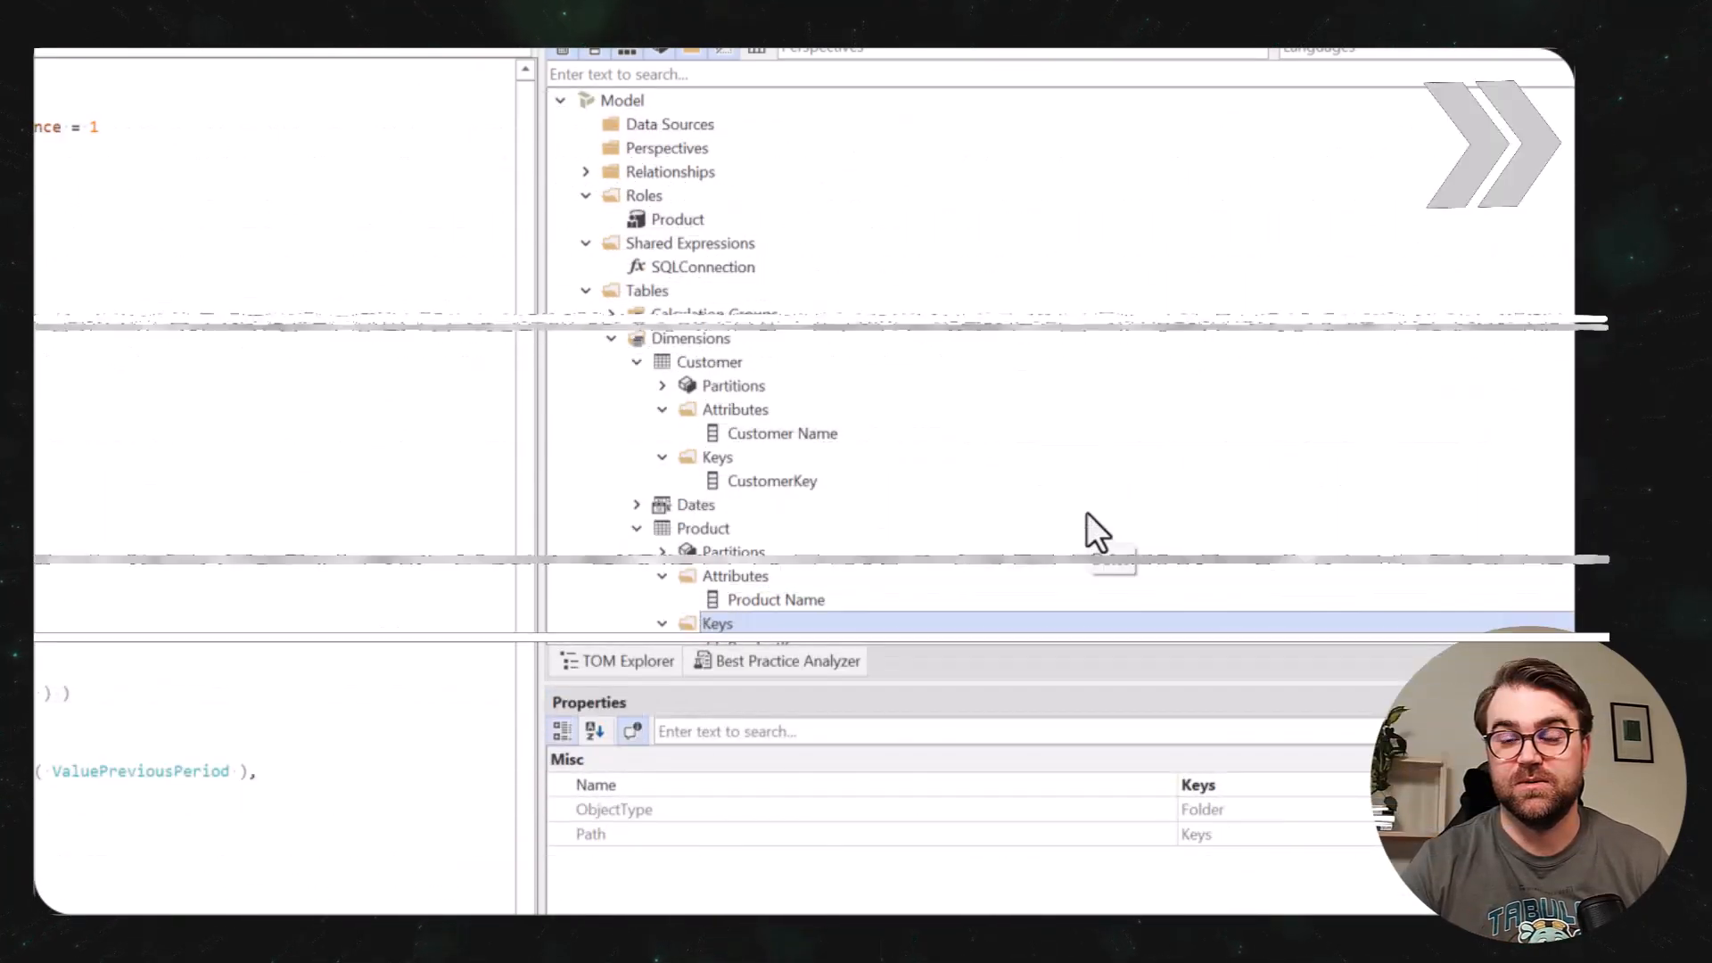
Put the two calendar month columns of the Dates table in a display folder named Month.
{"action": "left_click", "coordinate": [637, 504]}
{"action": "scroll", "coordinate": [672, 516], "scroll_direction": "down", "scroll_amount": 1}
{"action": "left_click", "coordinate": [767, 458]}
{"action": "left_click", "coordinate": [820, 511], "text": "ctrl"}
{"action": "right_click", "coordinate": [820, 511]}
{"action": "type", "text": "Month"}
Put the two calendar quarter columns of Dates in a display folder named Quarter and Calendar Year Number in one named Year.
{"action": "left_click", "coordinate": [838, 533]}
{"action": "left_click", "coordinate": [838, 576], "text": "ctrl"}
{"action": "right_click", "coordinate": [838, 576]}
{"action": "type", "text": "Quarter"}
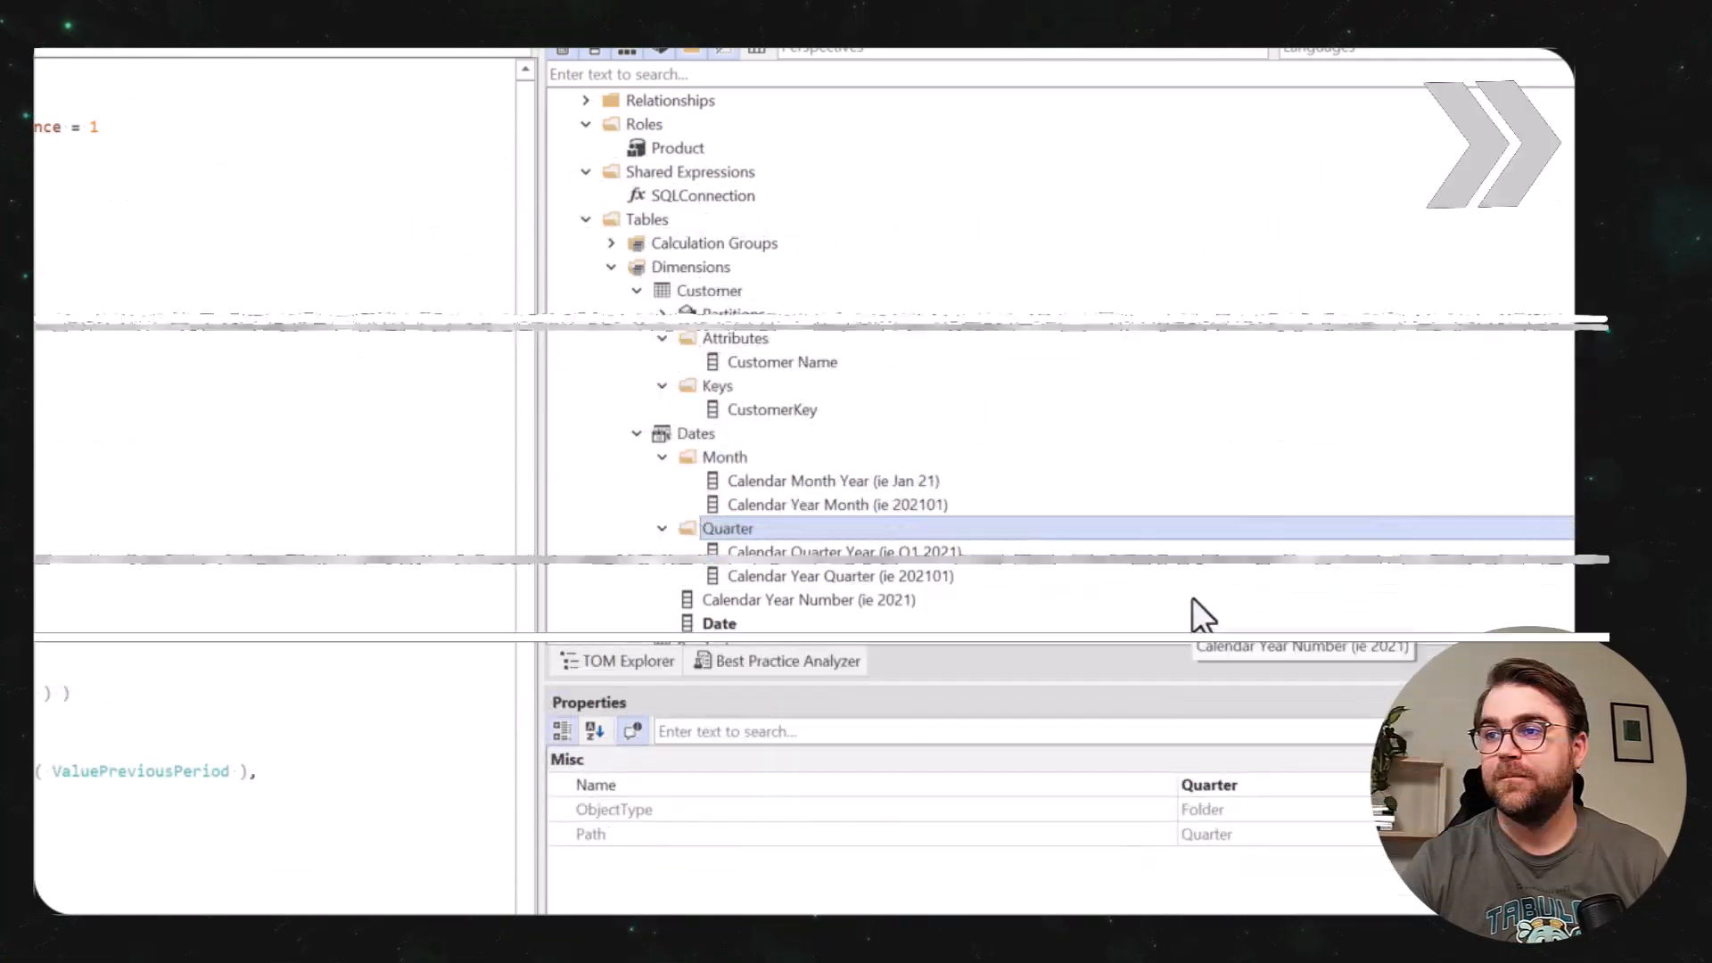
{"action": "right_click", "coordinate": [1192, 598]}
{"action": "type", "text": "Year"}
Put the hidden Invoice Amount column of Invoices in a display folder named Columns.
{"action": "left_click", "coordinate": [662, 339]}
{"action": "right_click", "coordinate": [782, 599]}
{"action": "left_click", "coordinate": [1131, 613]}
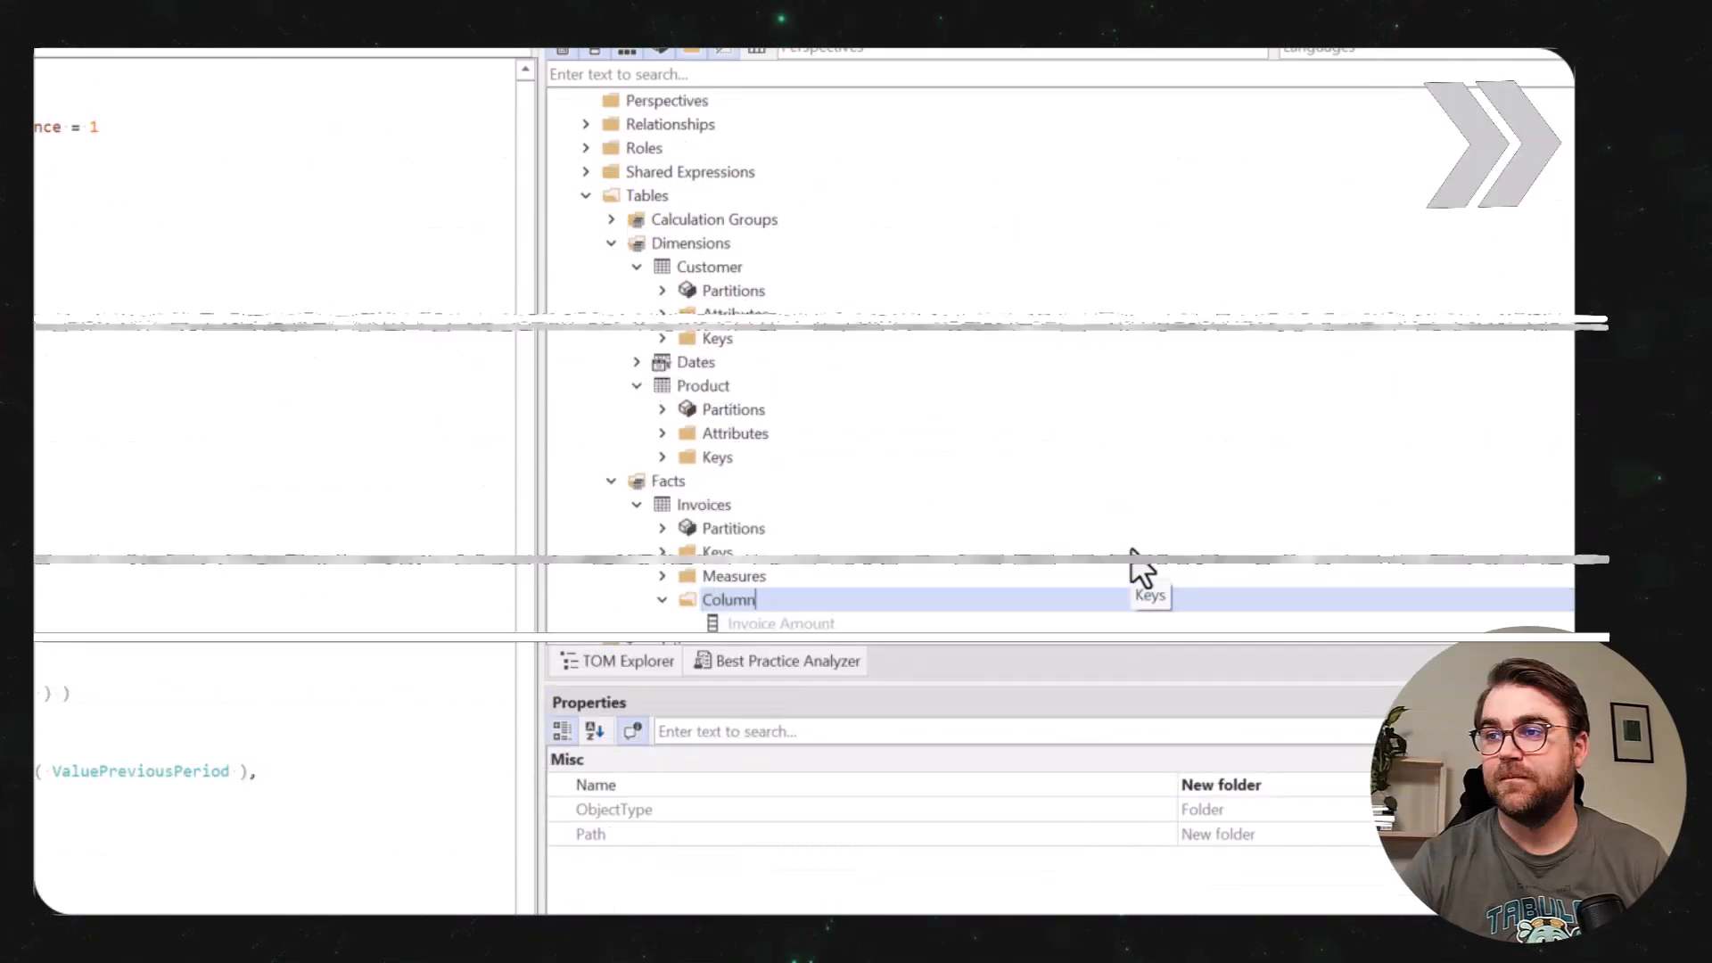
{"action": "type", "text": "Columns"}
{"action": "key", "text": "Return"}
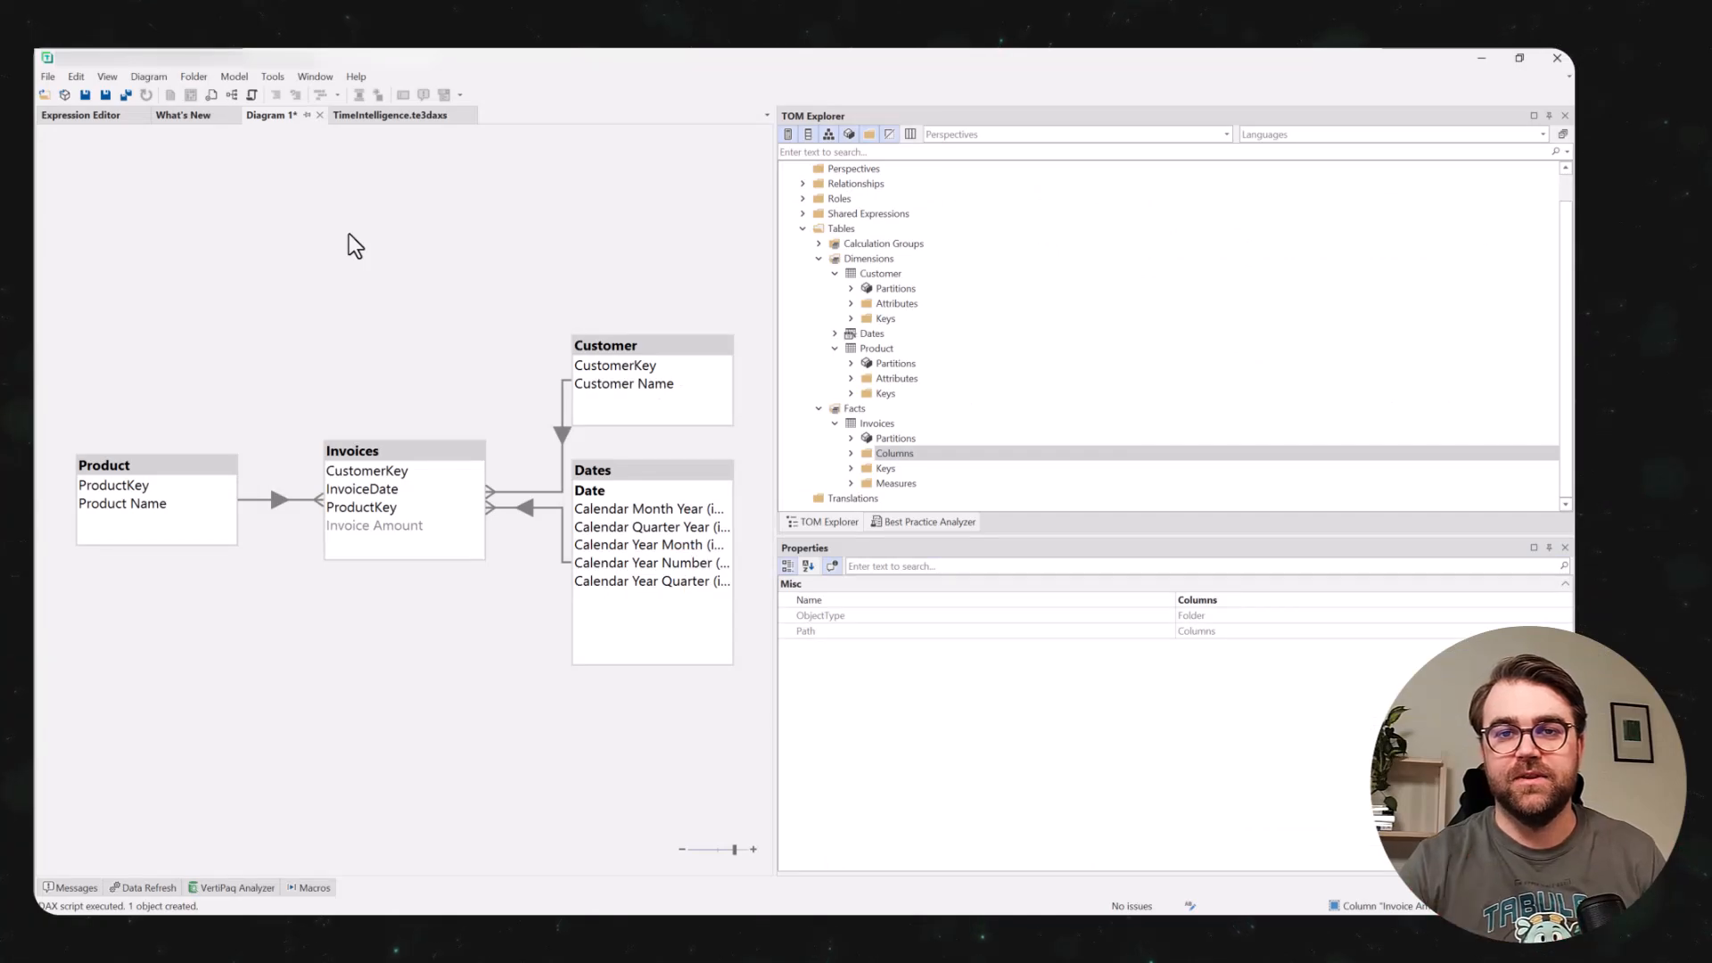
Save the model diagram to the Desktop as WireframeDiagram in the Tabular Editor 3 Model Diagram format.
{"action": "key", "text": "ctrl+s"}
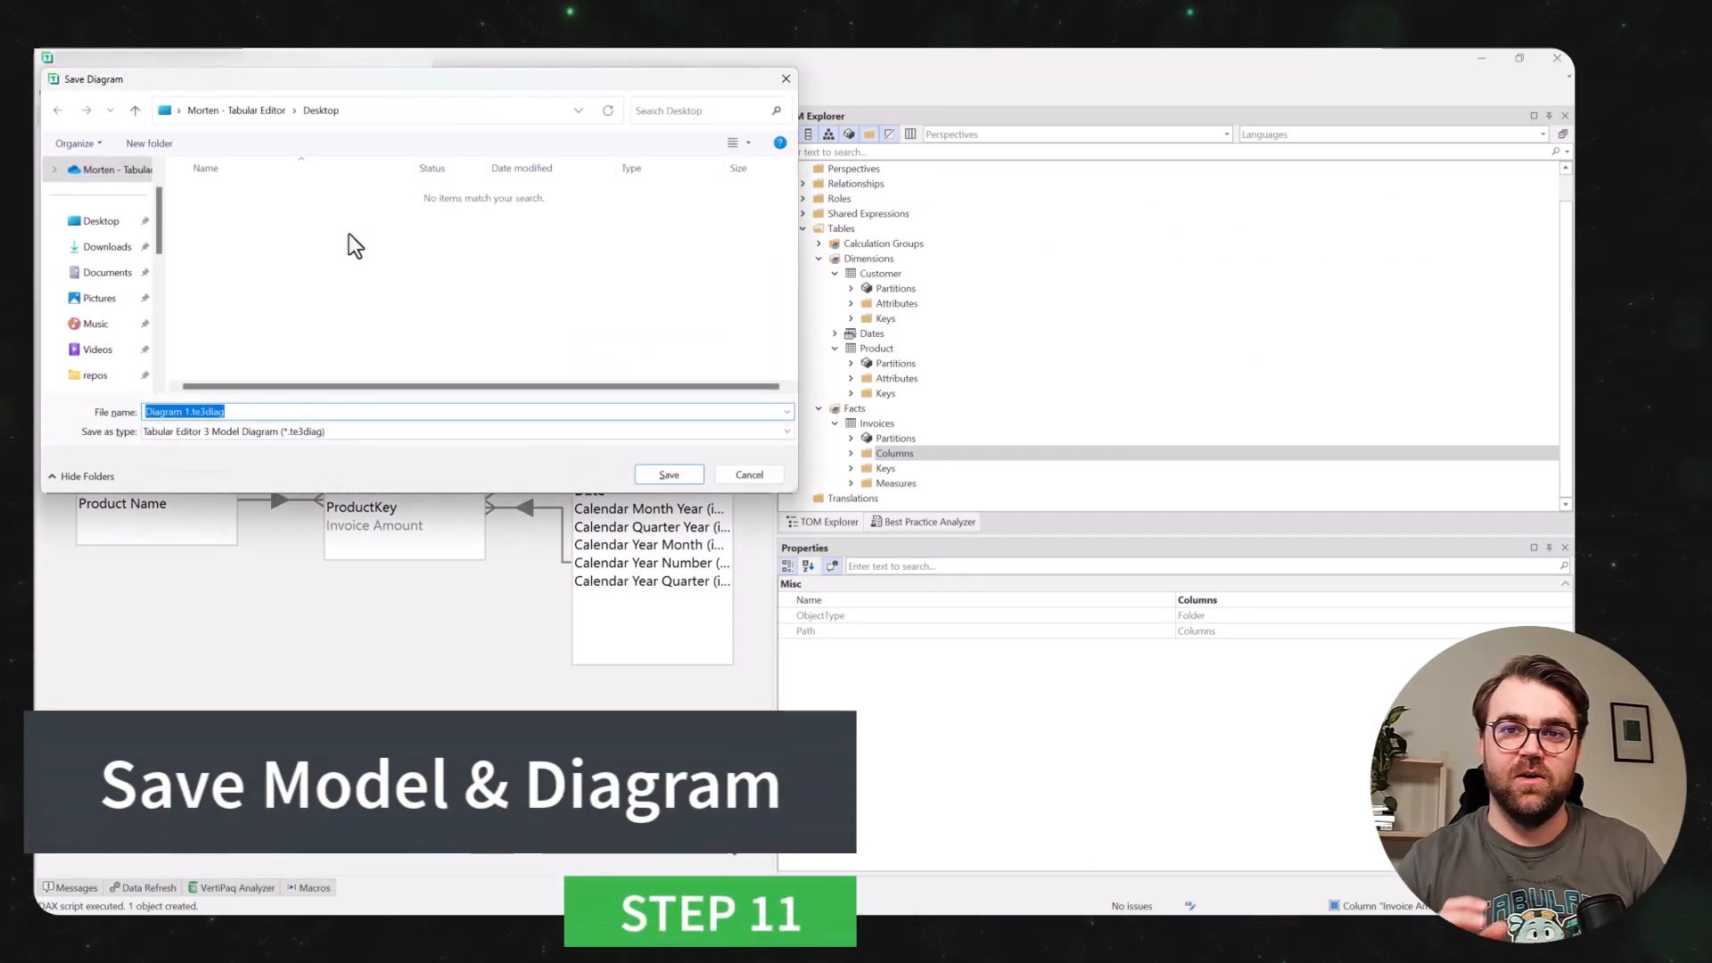
{"action": "type", "text": "Wi"}
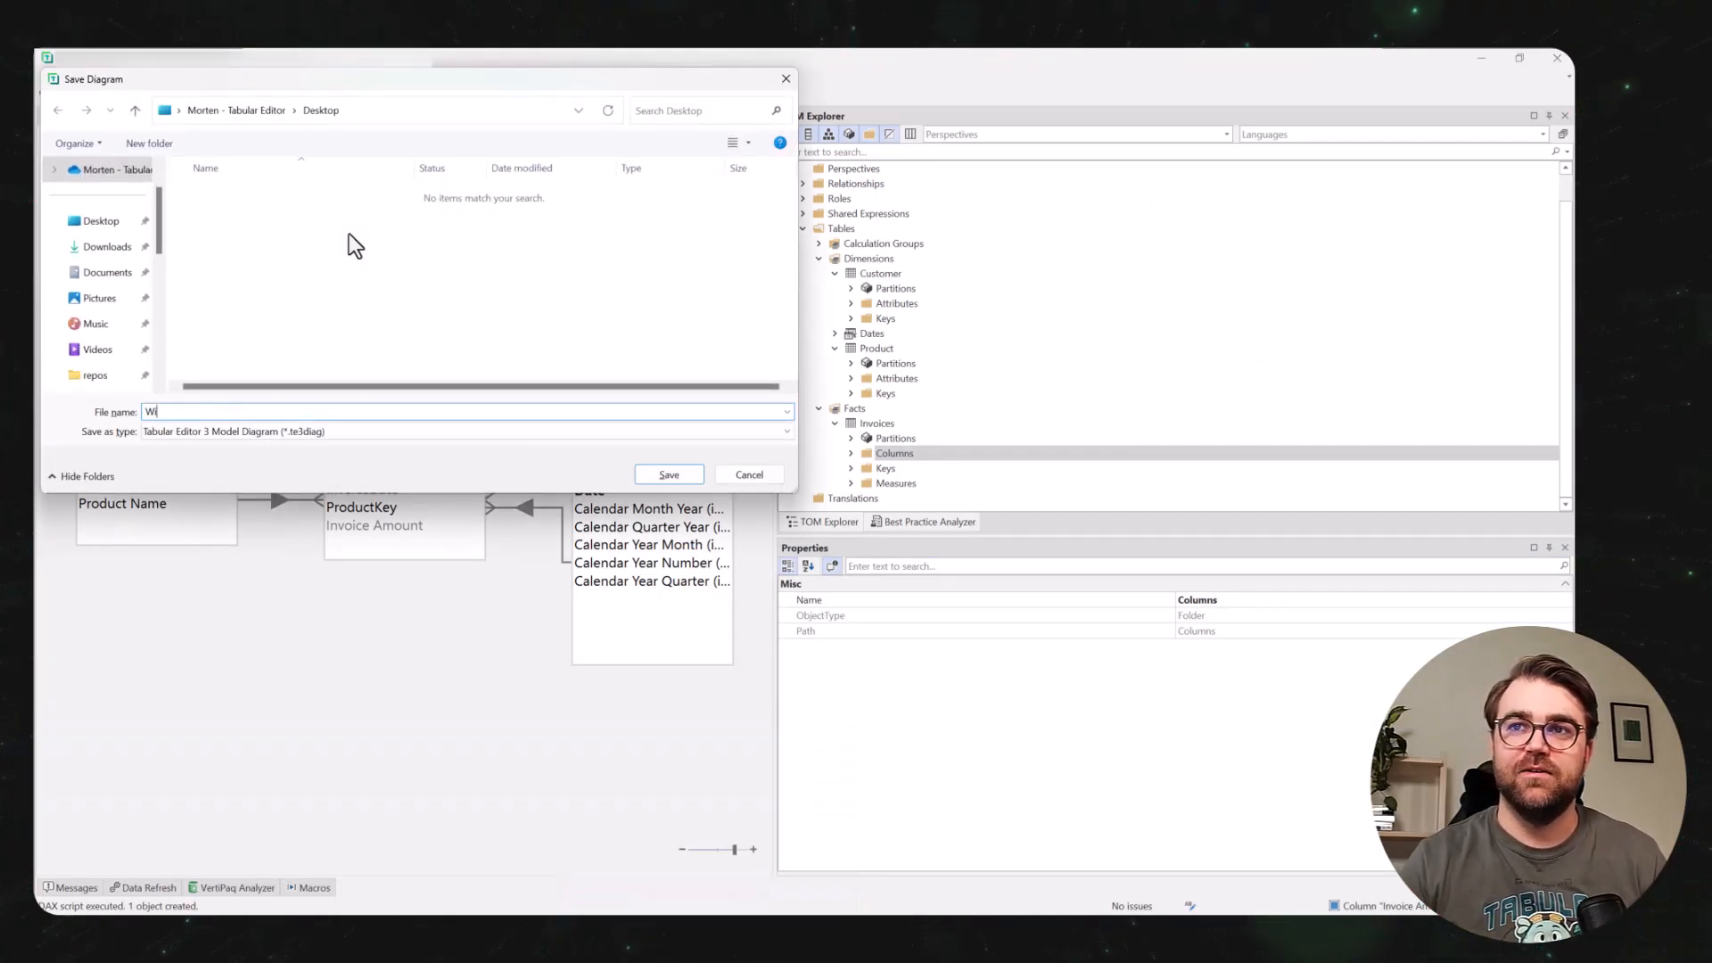
{"action": "type", "text": "reframe"}
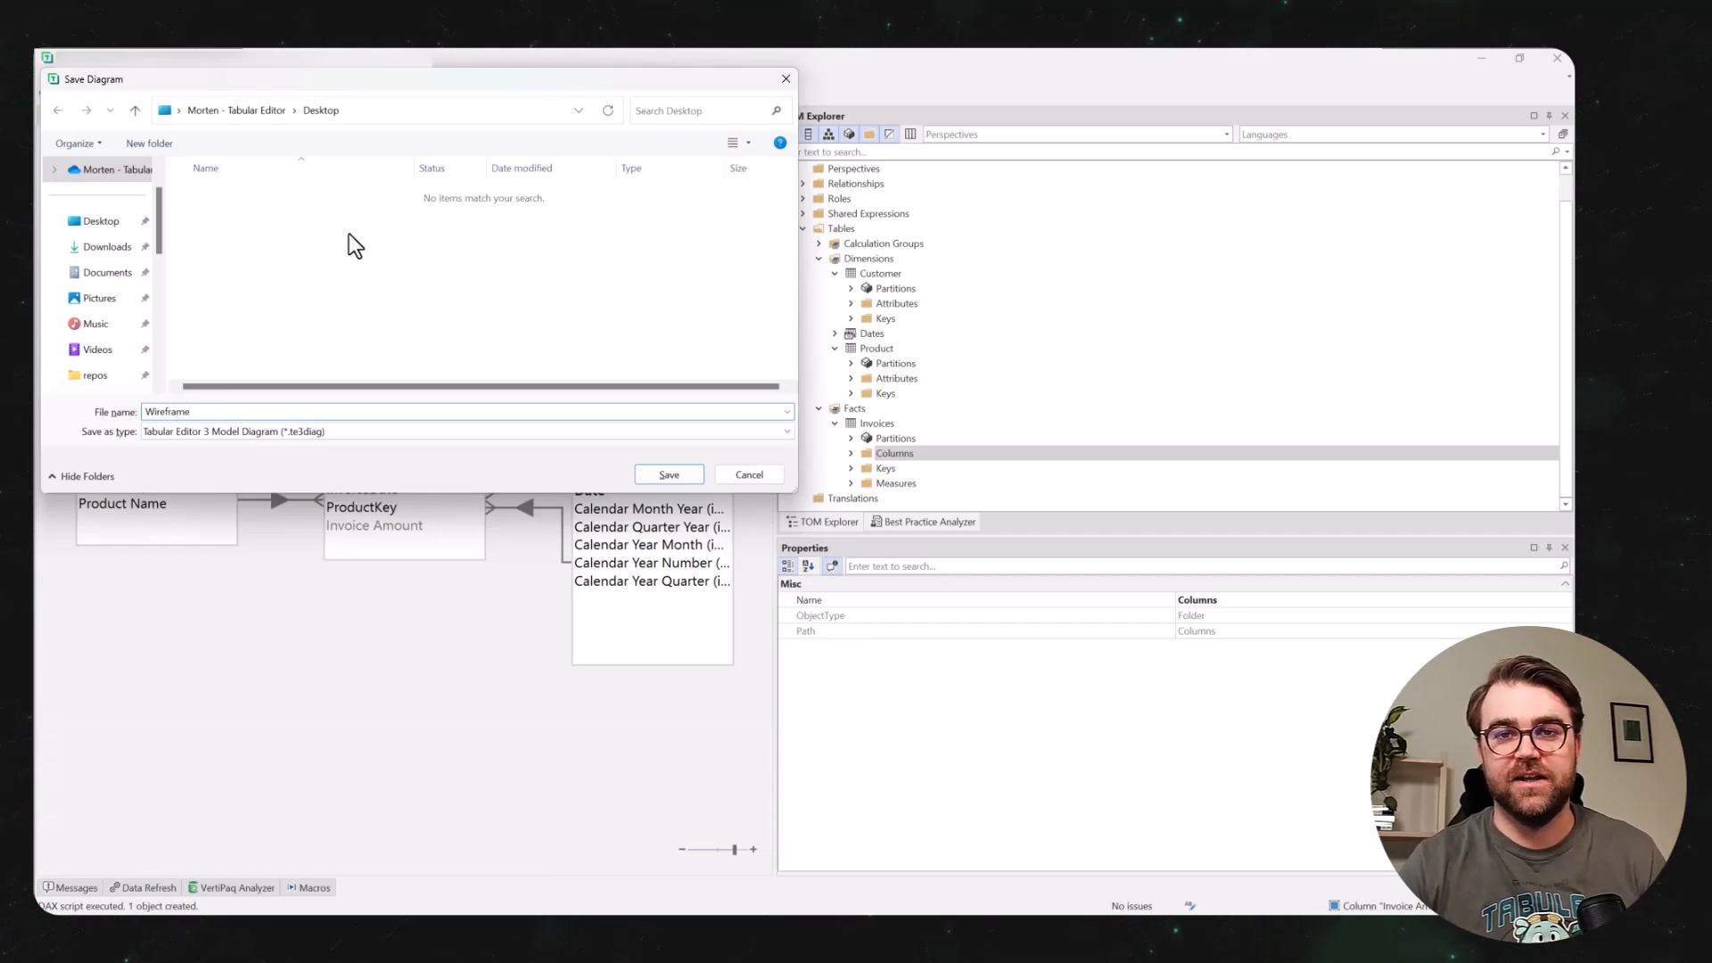
{"action": "type", "text": "Diagram"}
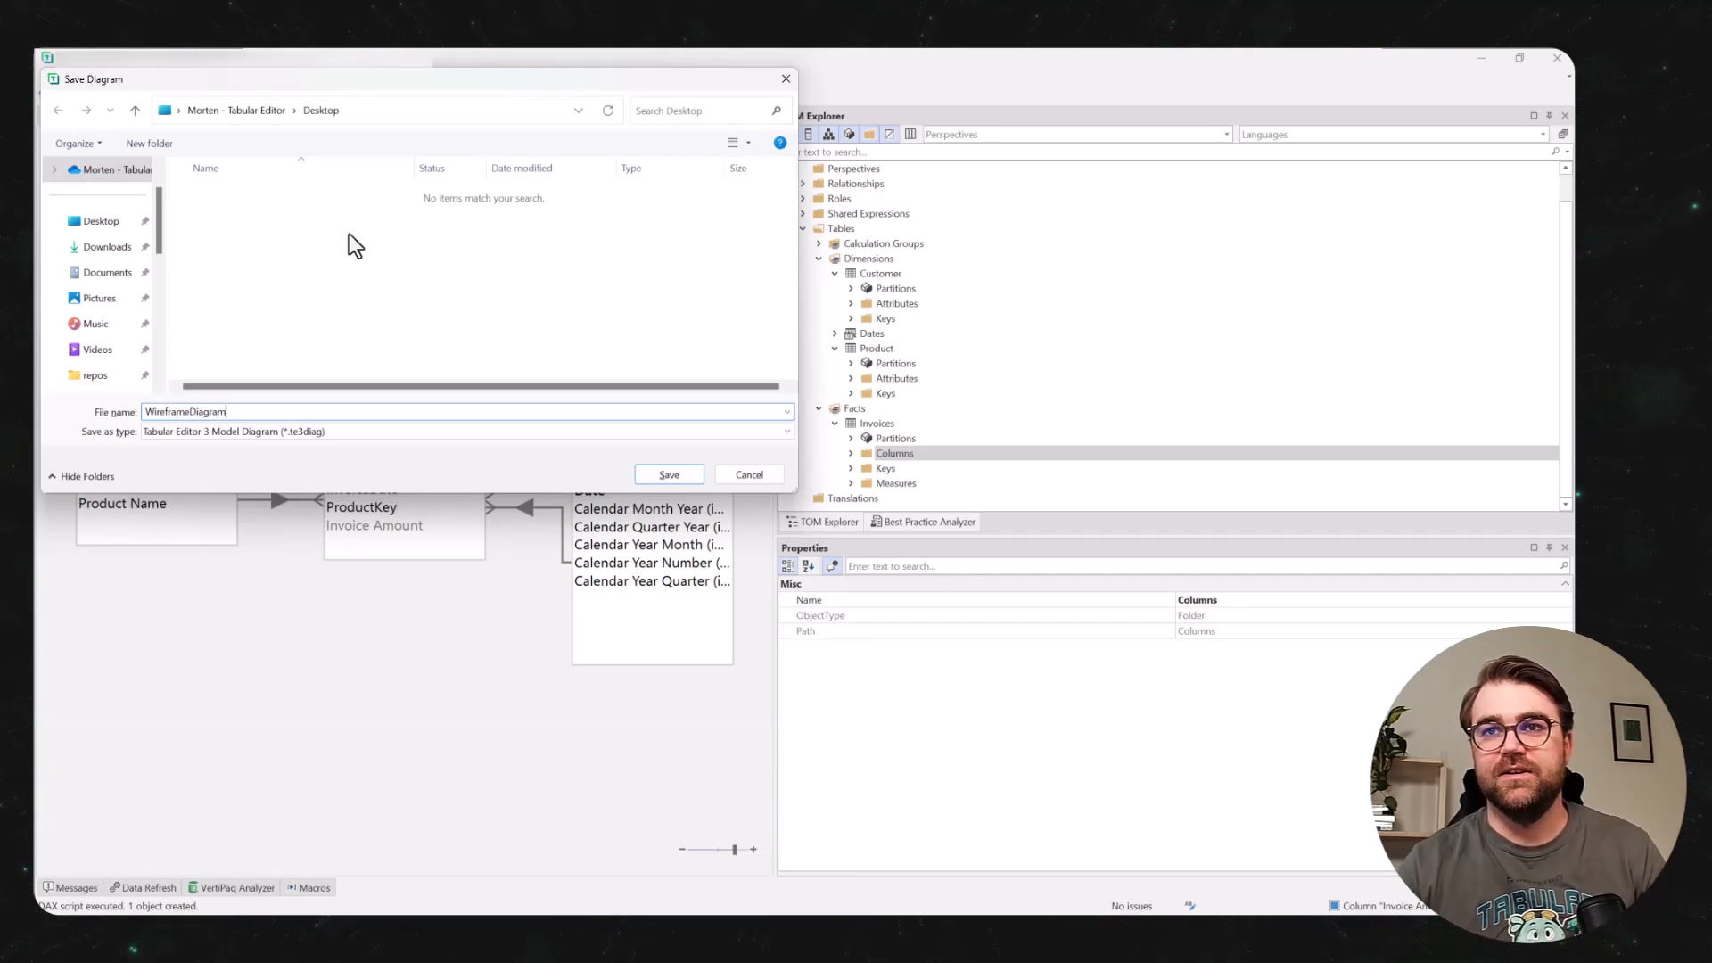
{"action": "key", "text": "Return"}
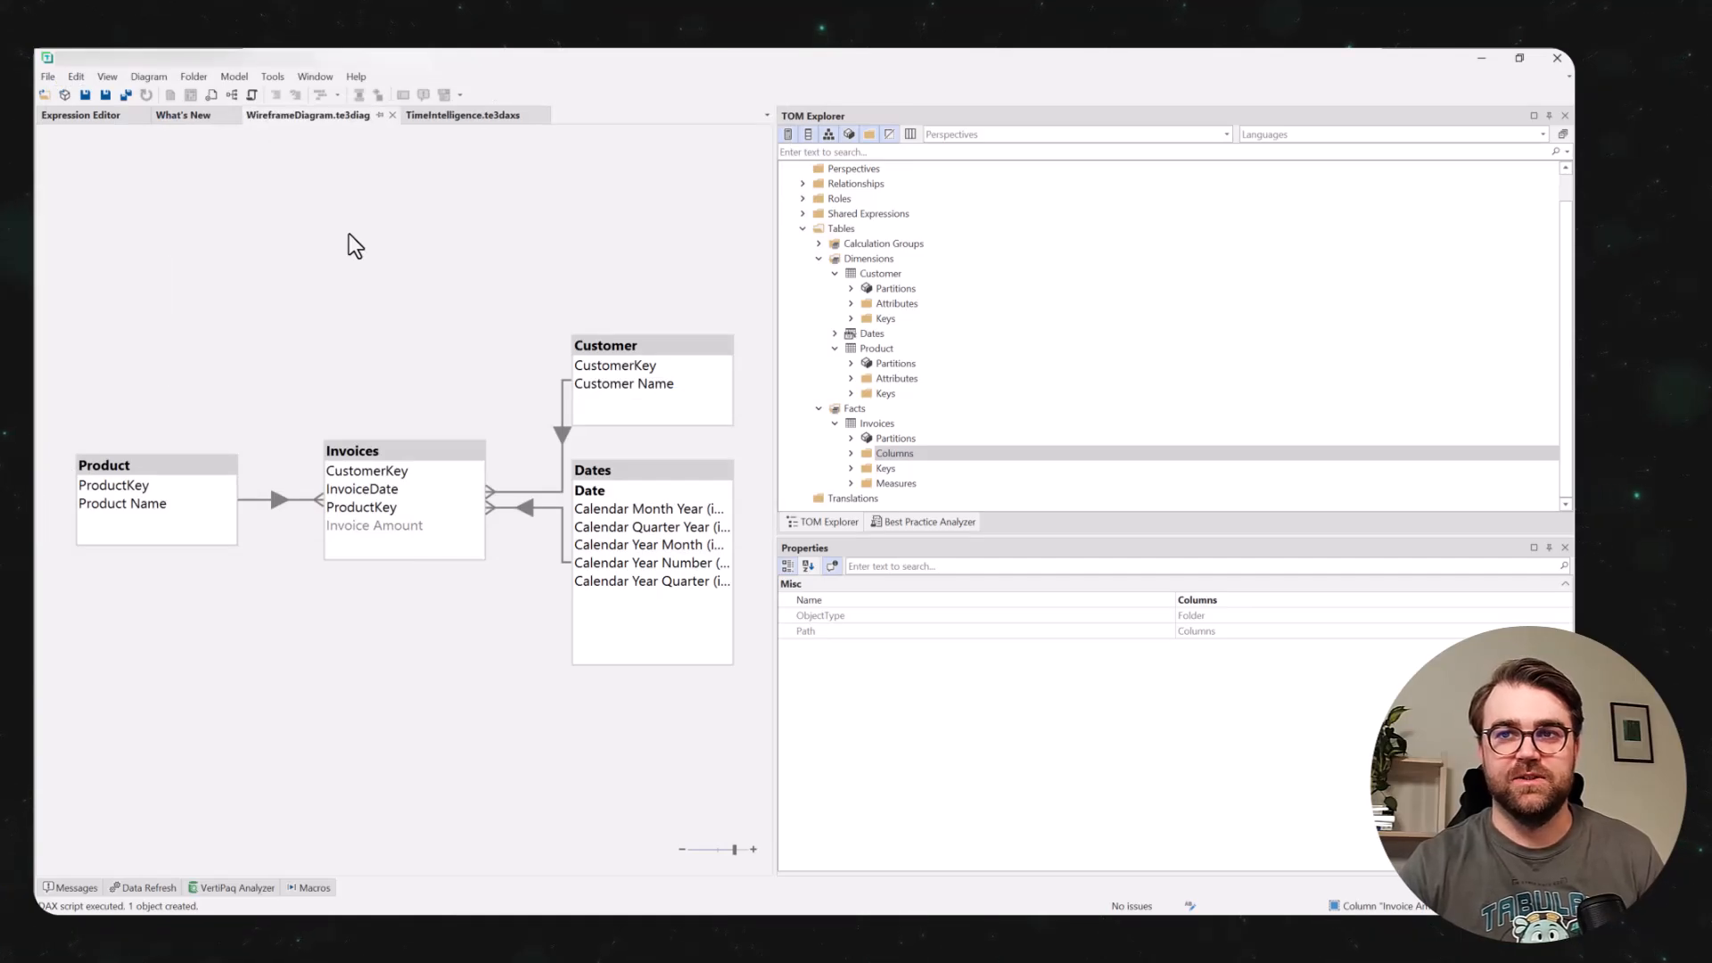